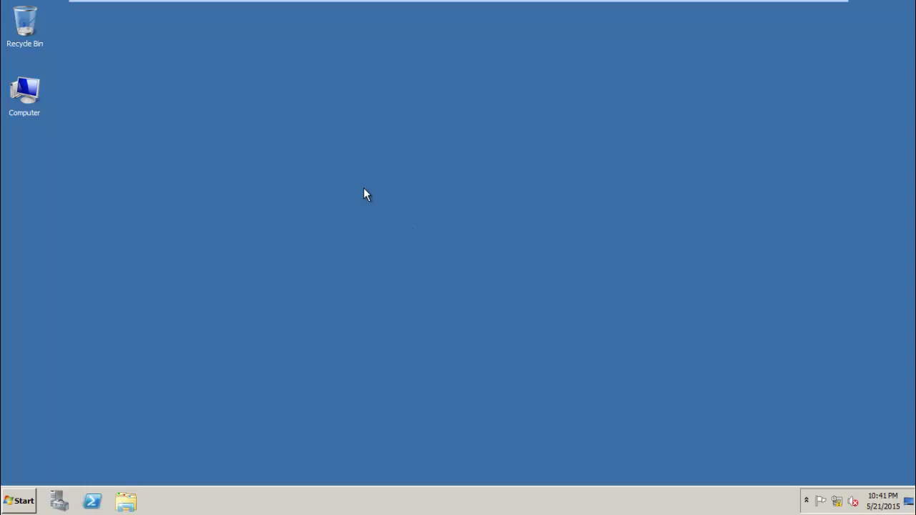
- Refresh the desktop, then create a New Text Document there and open it in Notepad
right_click(363, 189)
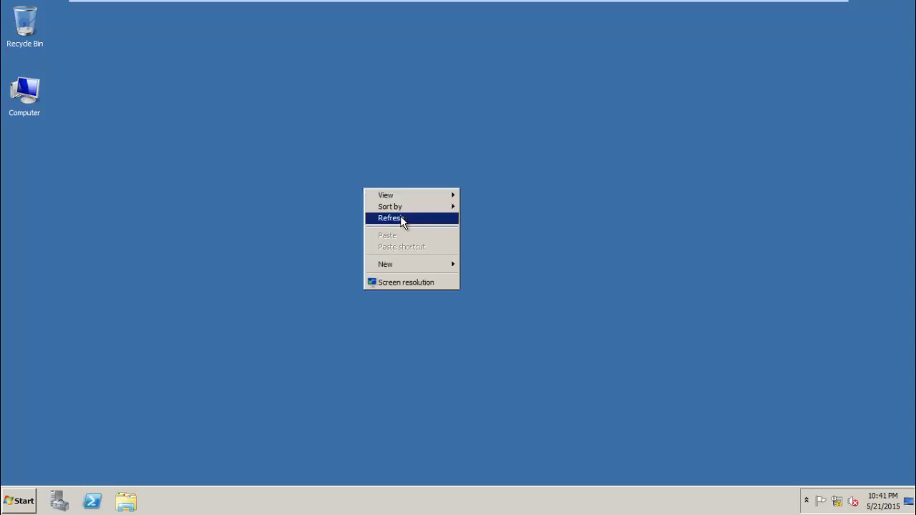
left_click(402, 219)
right_click(331, 183)
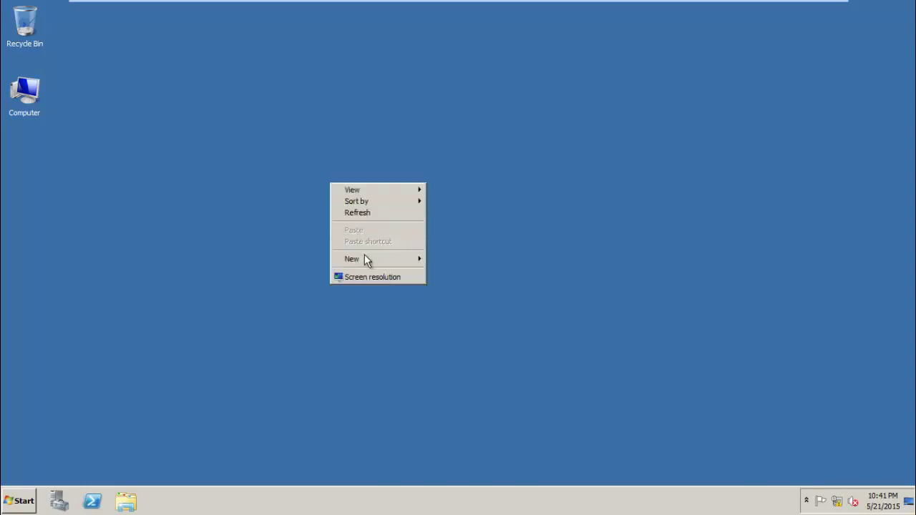
mouse_move(366, 260)
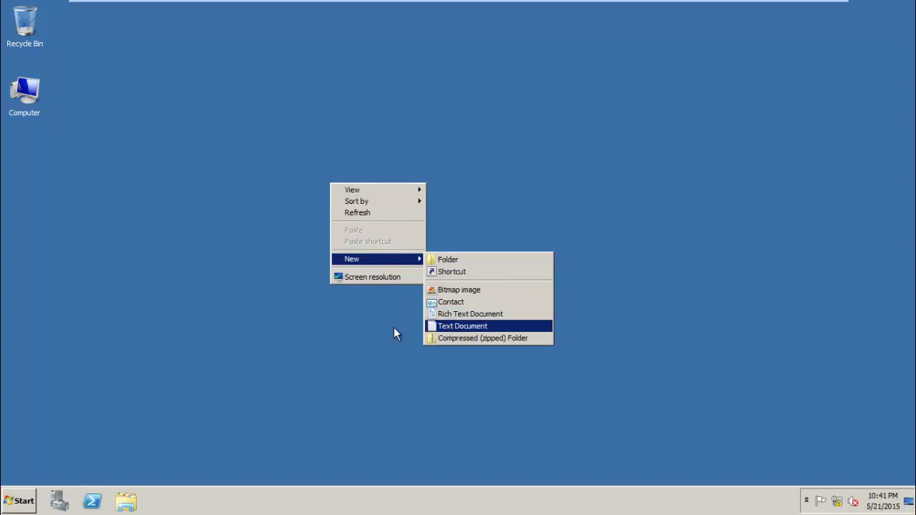
left_click(441, 327)
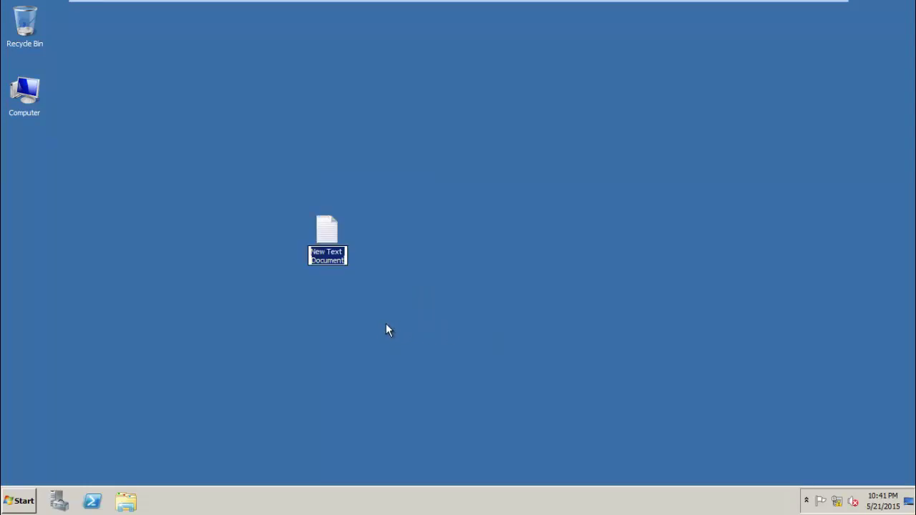
double_click(326, 235)
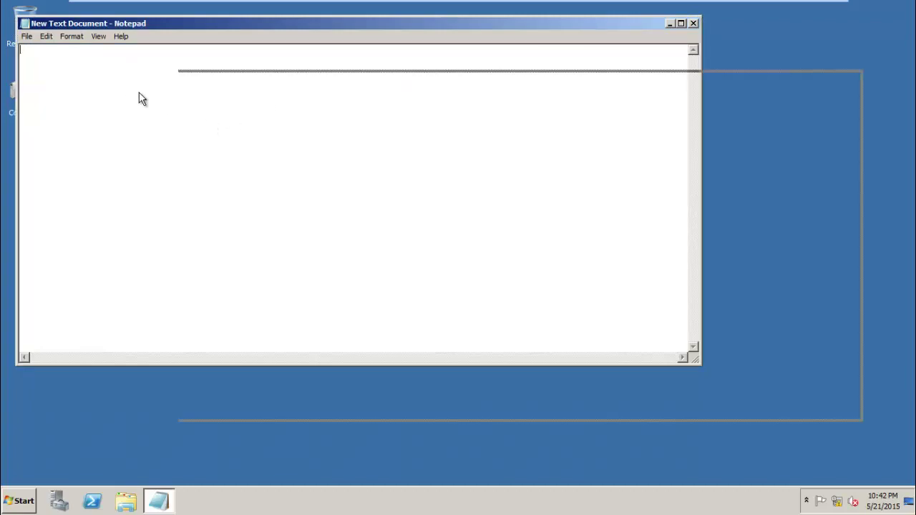
- Type 'Hello To day i show about' and 'how to create ou group and user', fixing typos
key("Return")
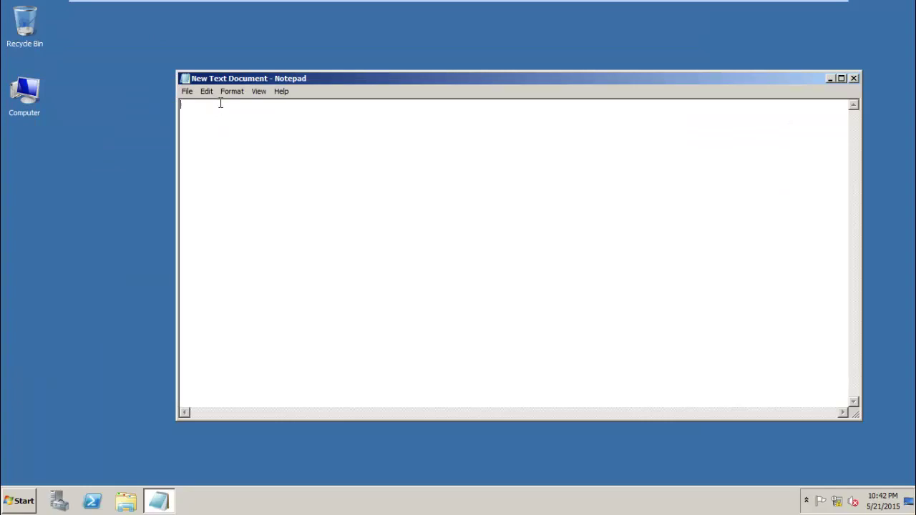
type("Hello To day i show a")
key("BackSpace")
type("bou")
type("t   ")
type("how ")
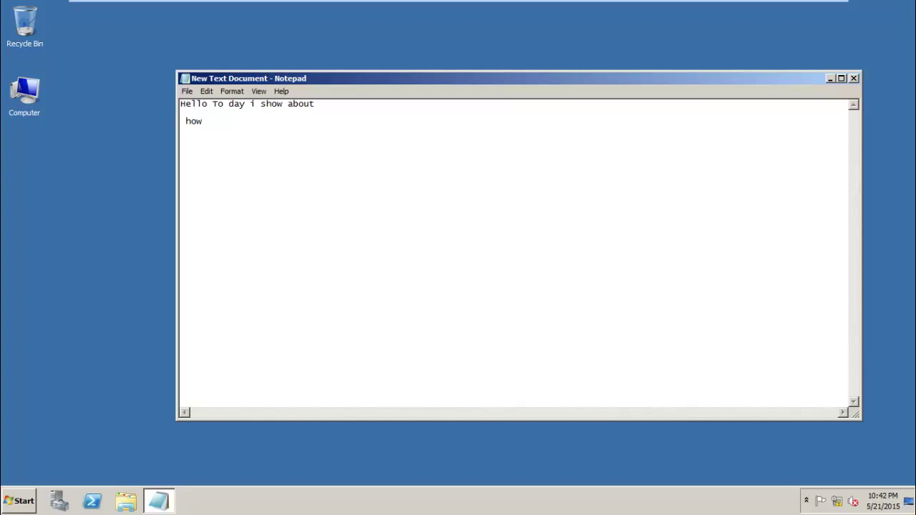
type("to")
type(" creat")
type("e")
type(" ou")
type(" in")
key("BackSpace")
key("BackSpace")
type("grao")
key("BackSpace")
key("BackSpace")
type("oup  and ")
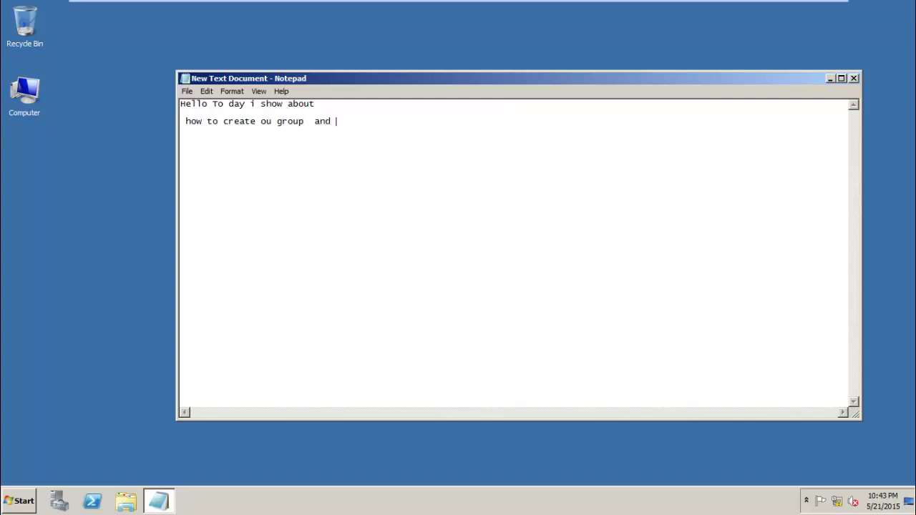
type("user")
- Insert a comma after 'ou' and minimize the Notepad window
left_click(276, 124)
type(",")
left_click(386, 125)
left_click(112, 134)
left_click(833, 77)
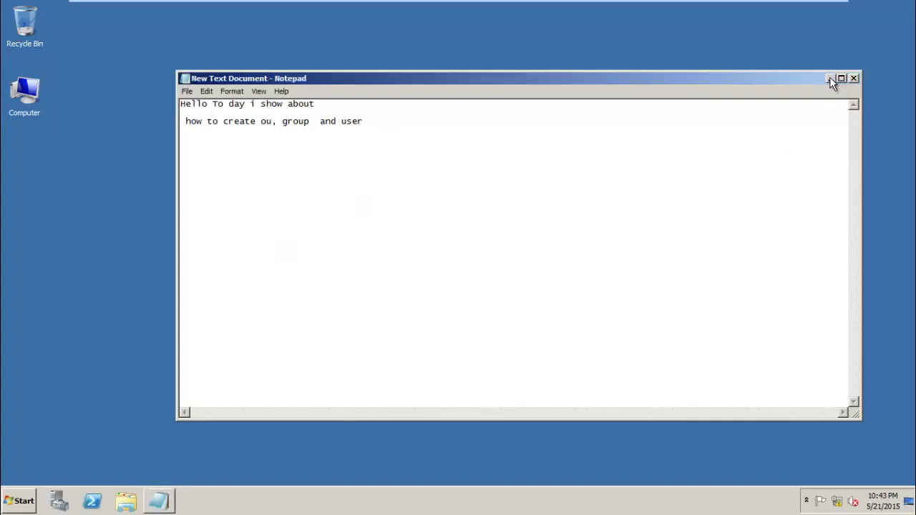
left_click(830, 77)
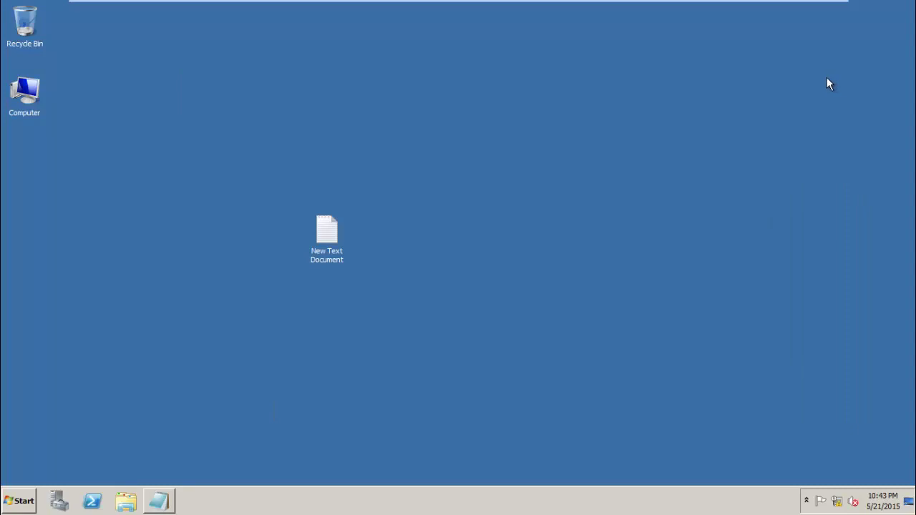
- Launch Active Directory Users and Computers from Start > Administrative Tools
left_click(20, 504)
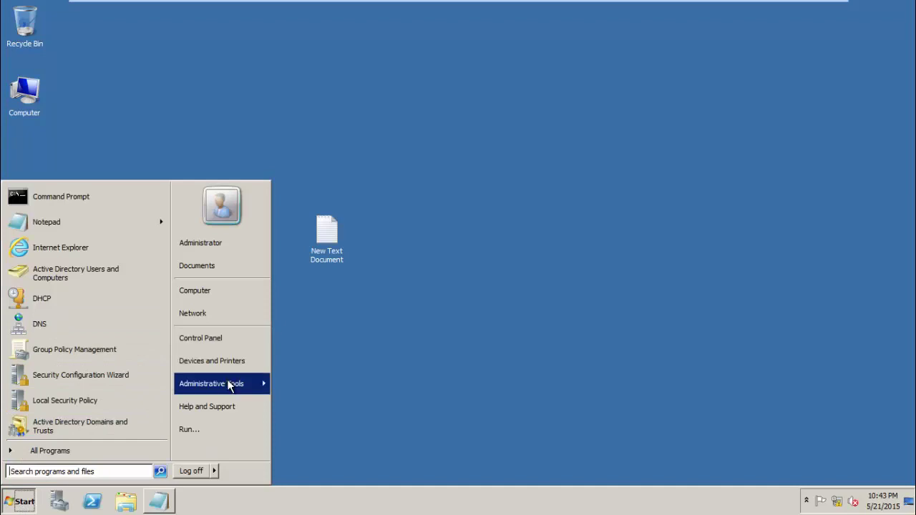
mouse_move(231, 385)
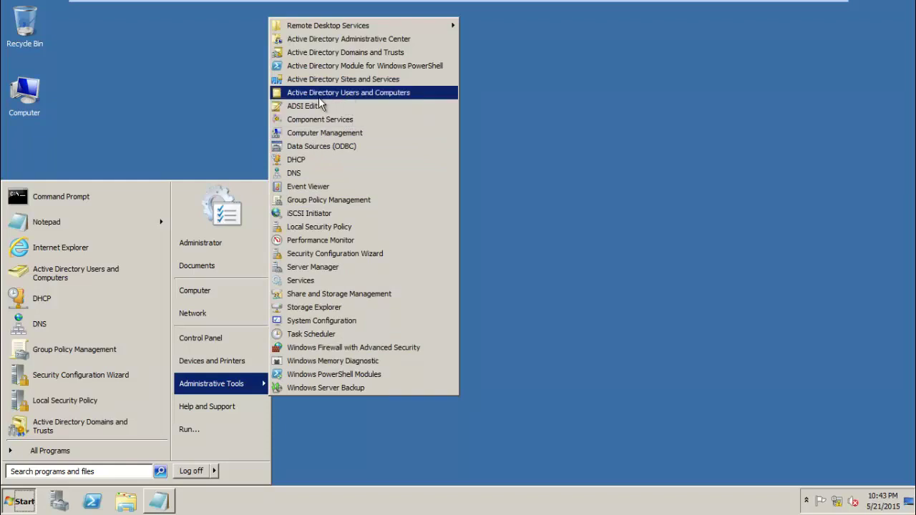
left_click(402, 93)
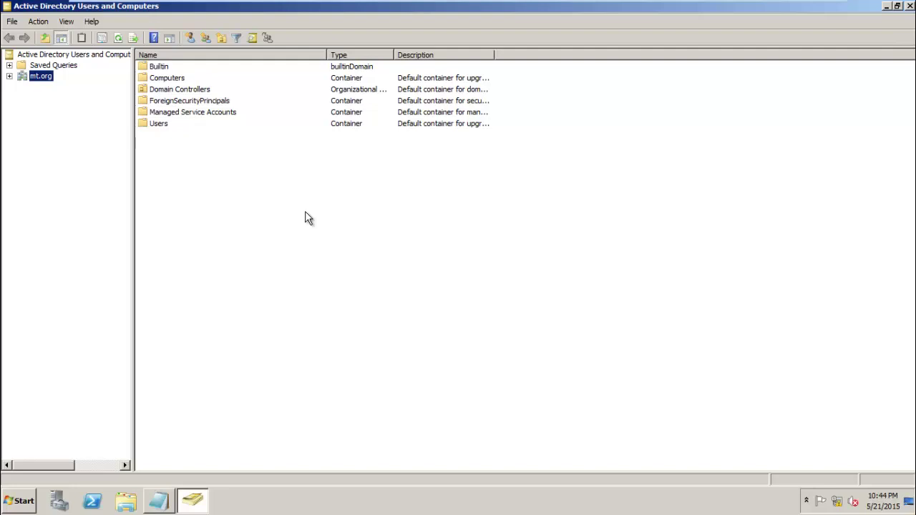
- Expand mt.org and start a new organizational unit in it
left_click(10, 76)
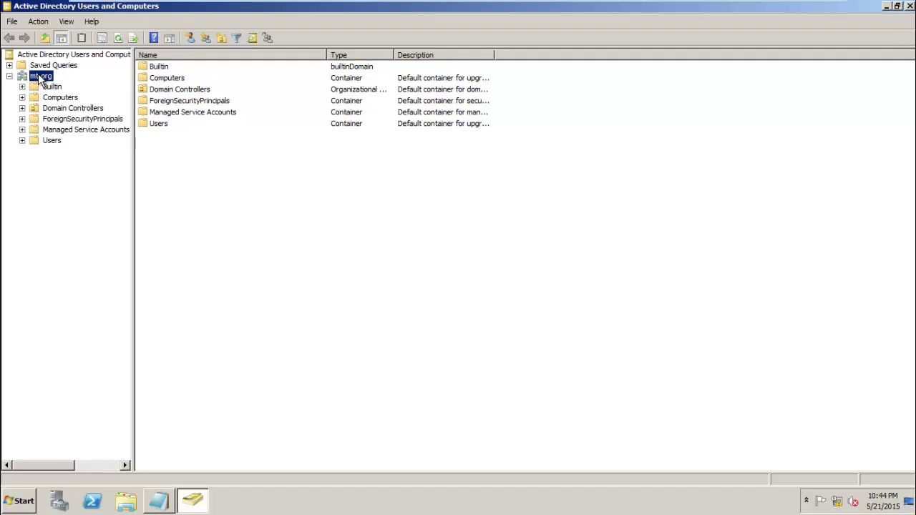
right_click(40, 76)
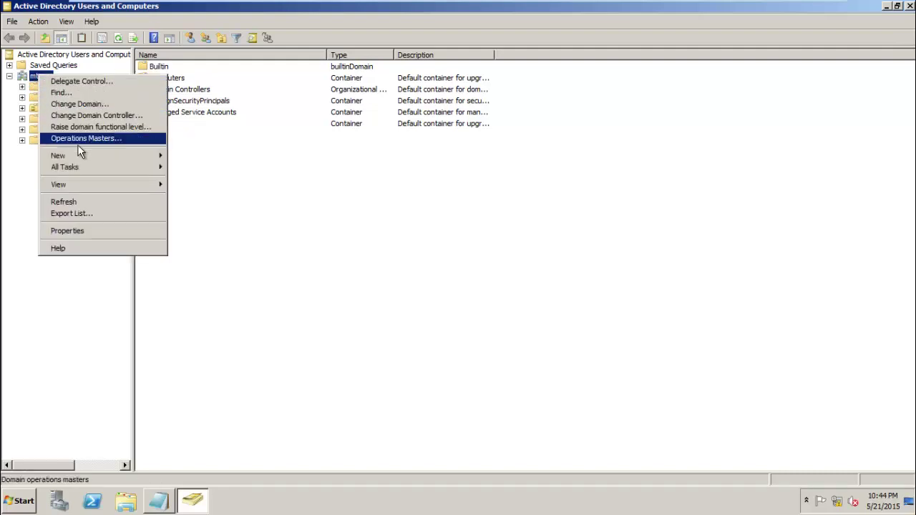
mouse_move(81, 158)
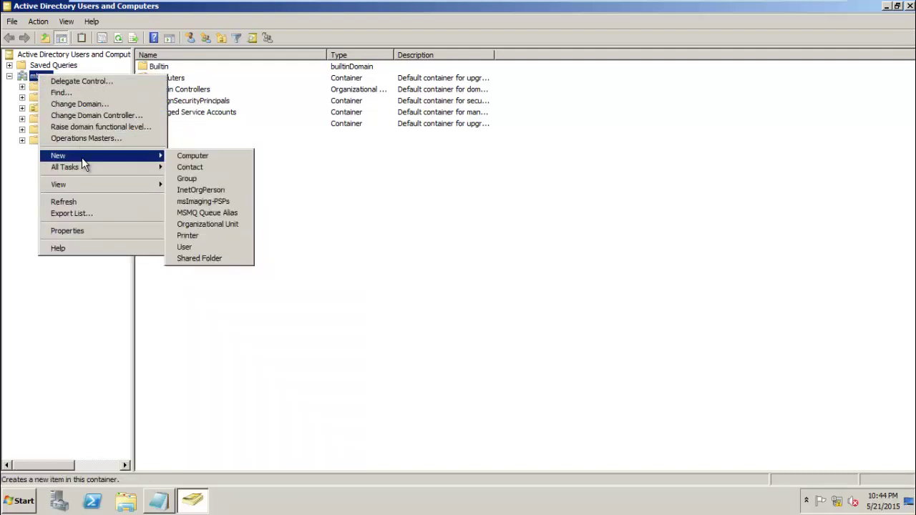
left_click(222, 224)
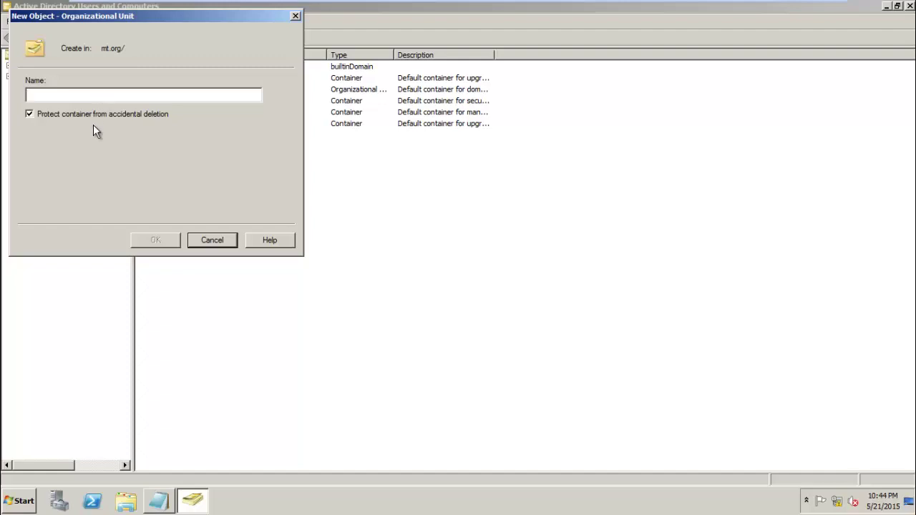
- Turn off accidental-deletion protection and name the unit 'Server OU'
left_click(93, 114)
type("Sa")
key("BackSpace")
key("BackSpace")
type("se")
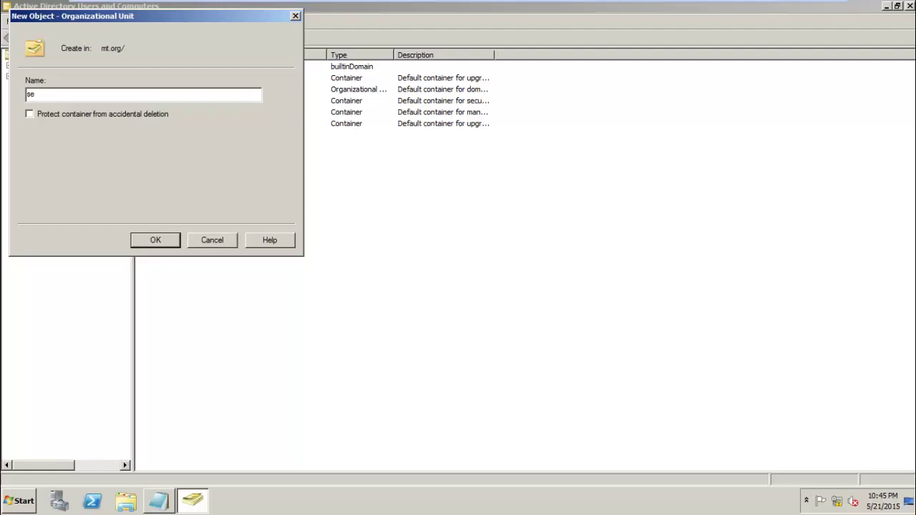
type("rver OU")
left_click(29, 94)
key("BackSpace")
type("S")
mouse_move(48, 95)
left_mouse_down()
mouse_move(64, 94)
mouse_move(49, 93)
left_mouse_up()
- Create Server OU, then add an unprotected IT organizational unit inside it
left_click(170, 239)
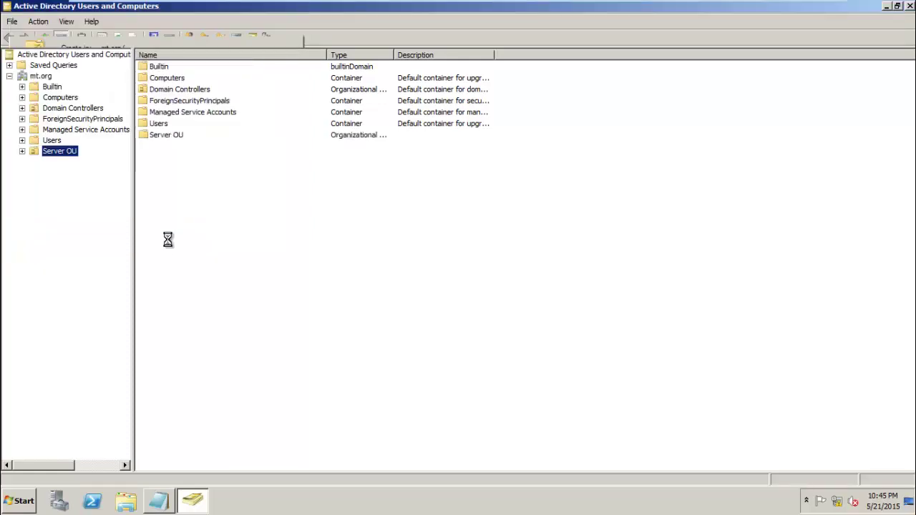
left_click(65, 154)
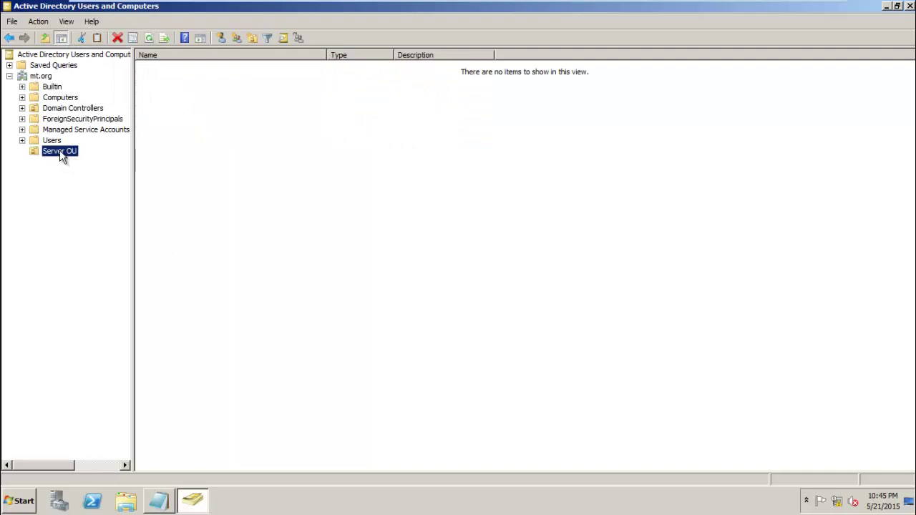
right_click(61, 157)
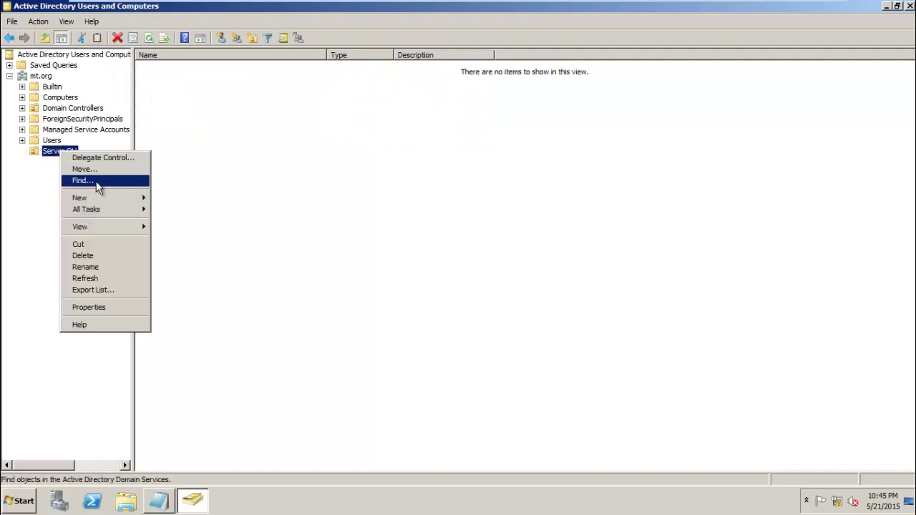
mouse_move(123, 199)
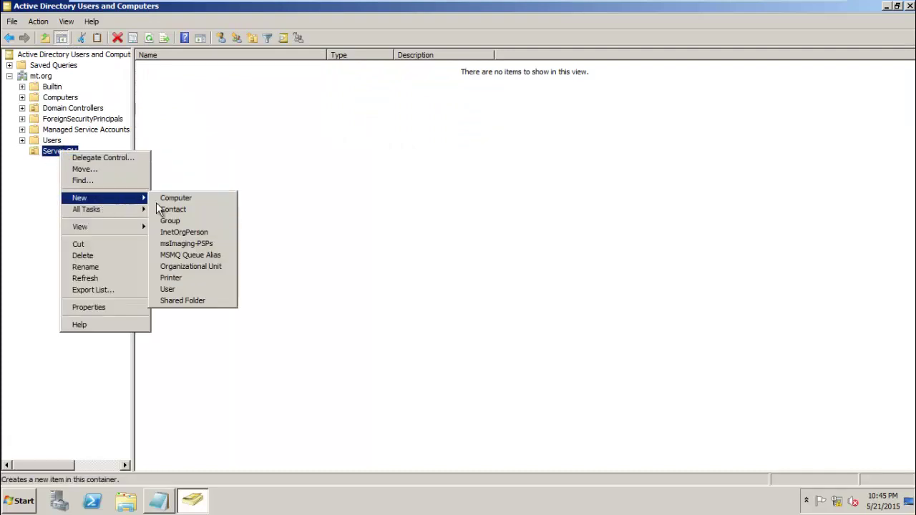
left_click(204, 267)
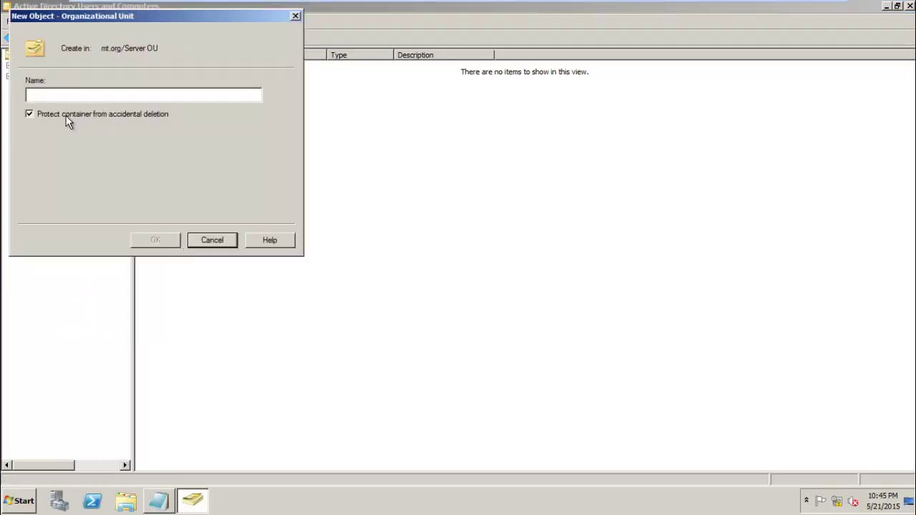
left_click(66, 115)
left_click(66, 94)
type("OU")
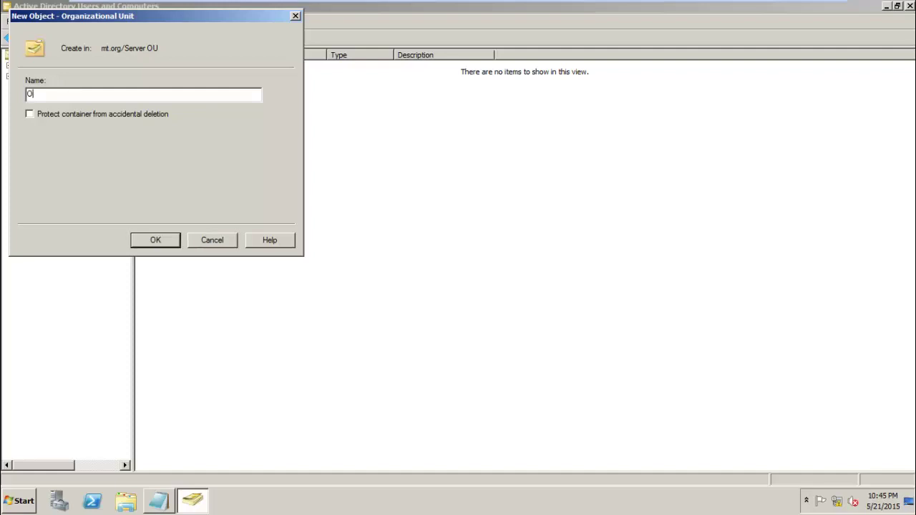
key("BackSpace")
key("BackSpace")
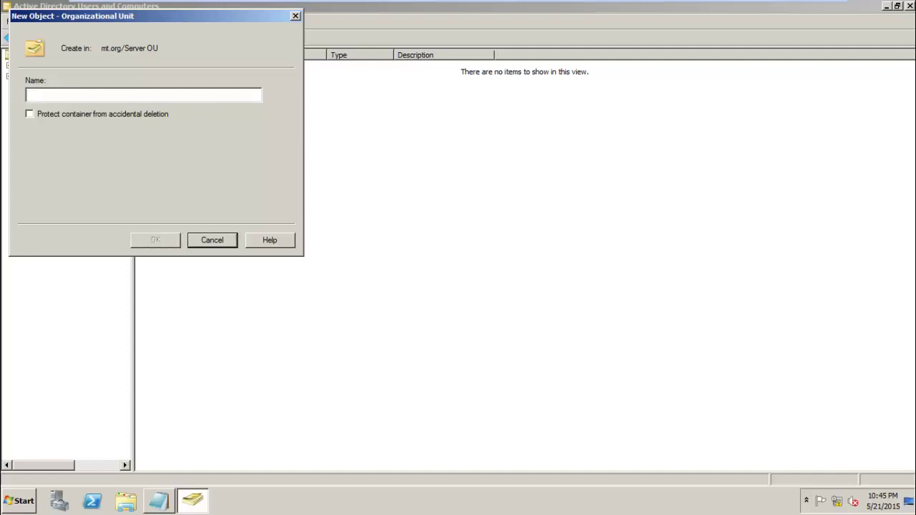
type("I")
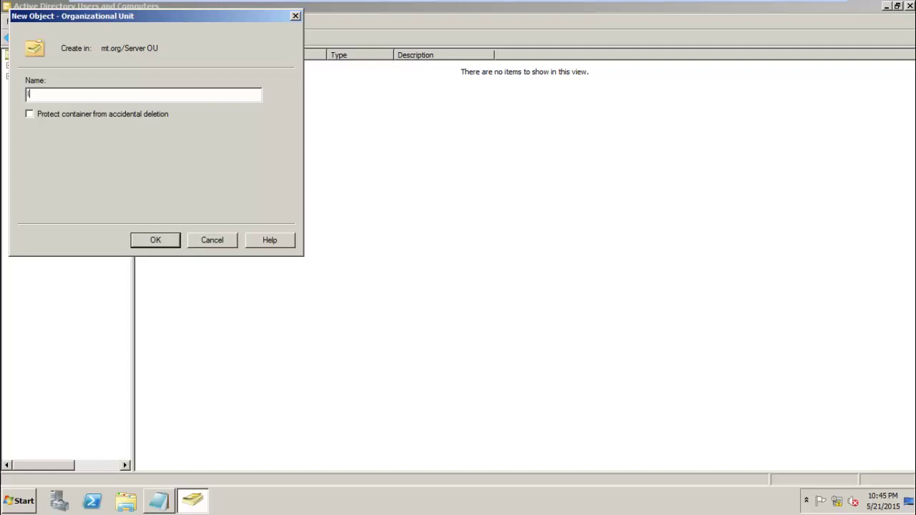
type("T")
left_click(176, 240)
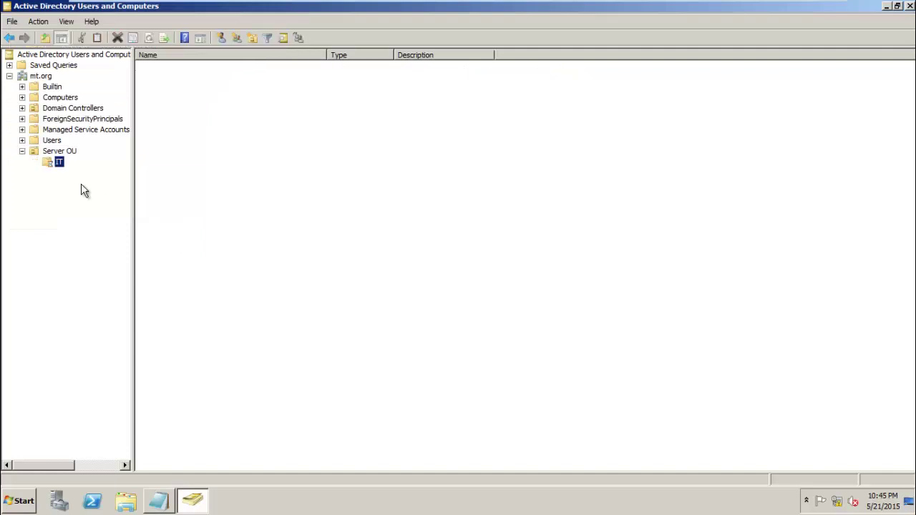
- Add an unprotected Acc organizational unit inside Server OU
left_click(57, 151)
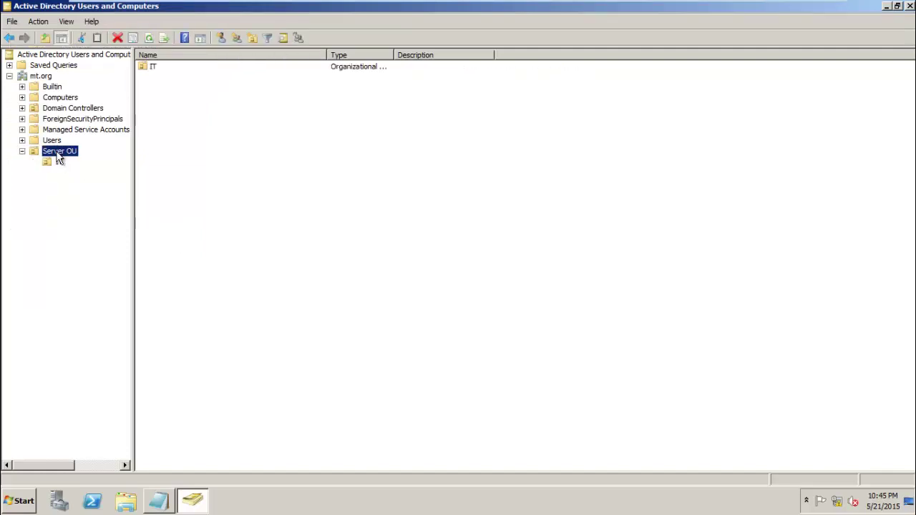
right_click(58, 153)
mouse_move(143, 204)
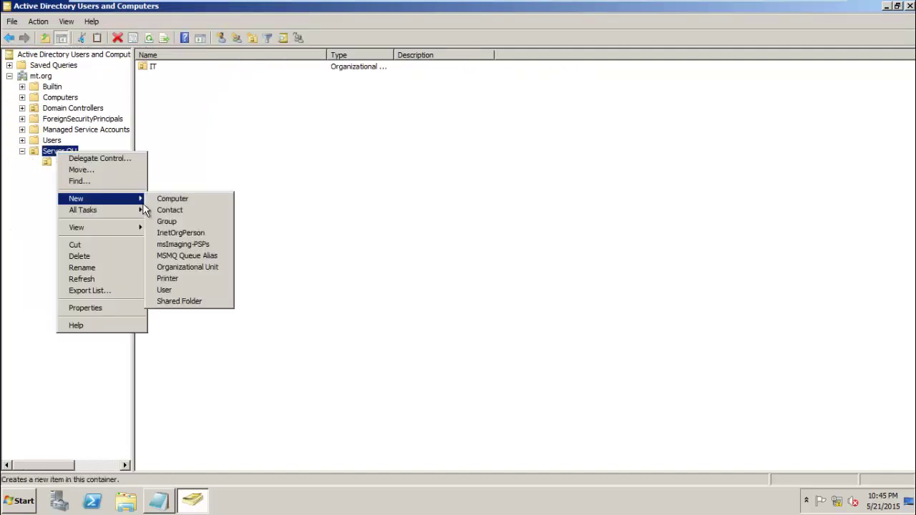
left_click(206, 268)
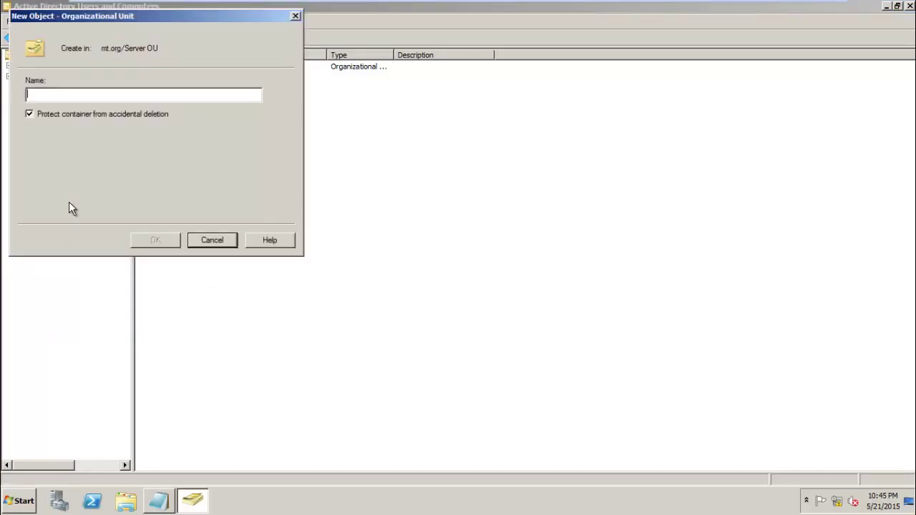
type("Acc")
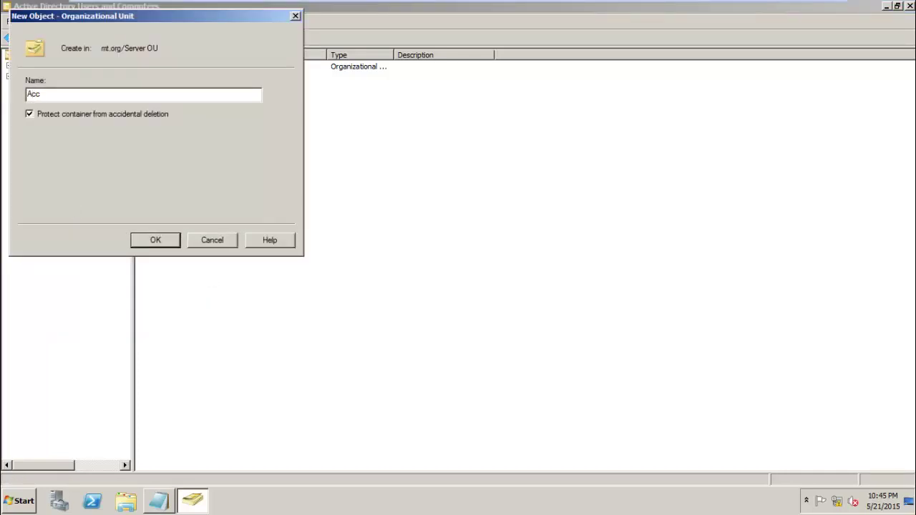
left_click(61, 113)
left_click(153, 239)
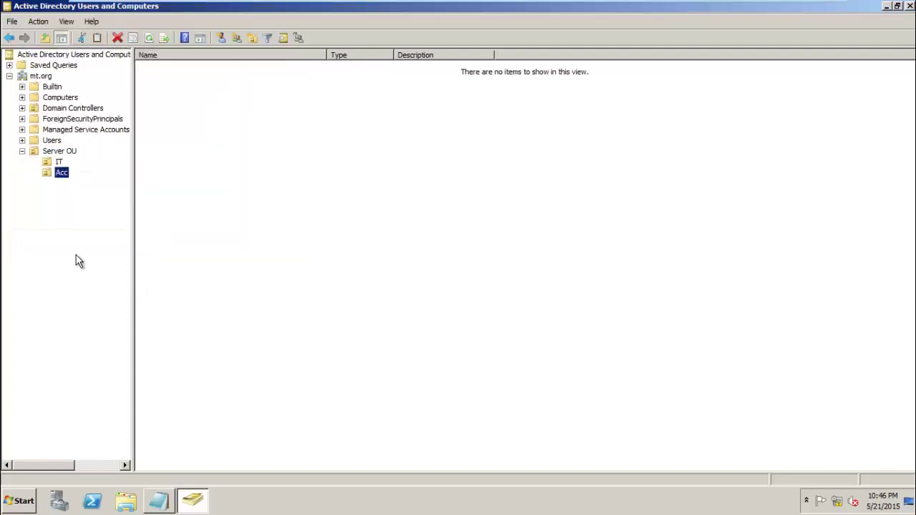
- Add an unprotected organizational unit named admin inside Server OU
left_click(57, 152)
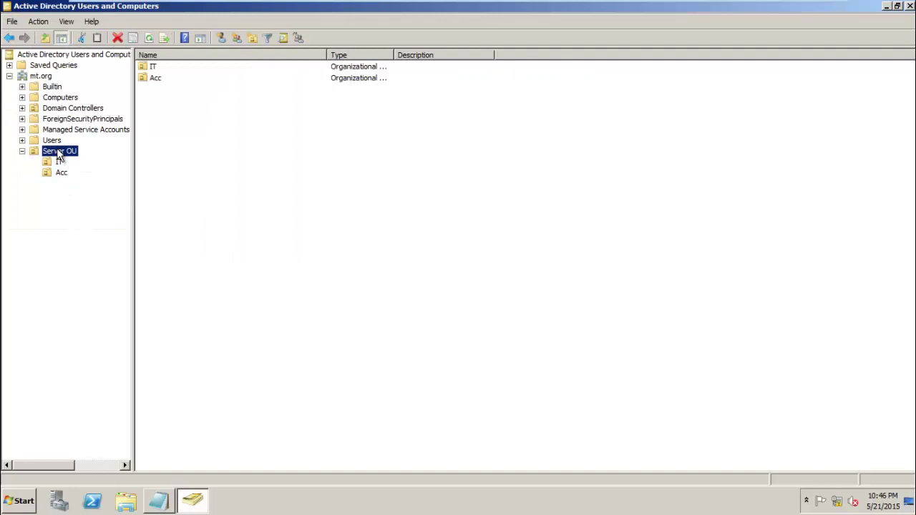
right_click(58, 152)
mouse_move(95, 194)
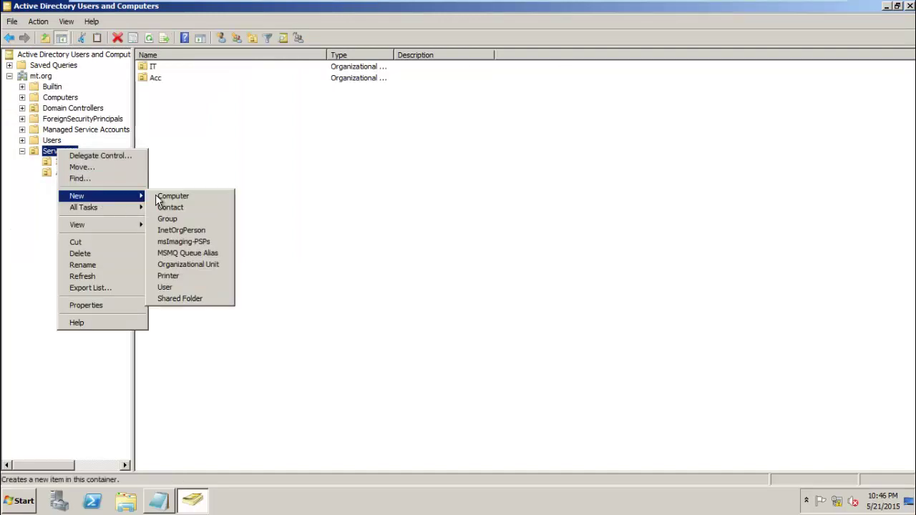
left_click(185, 265)
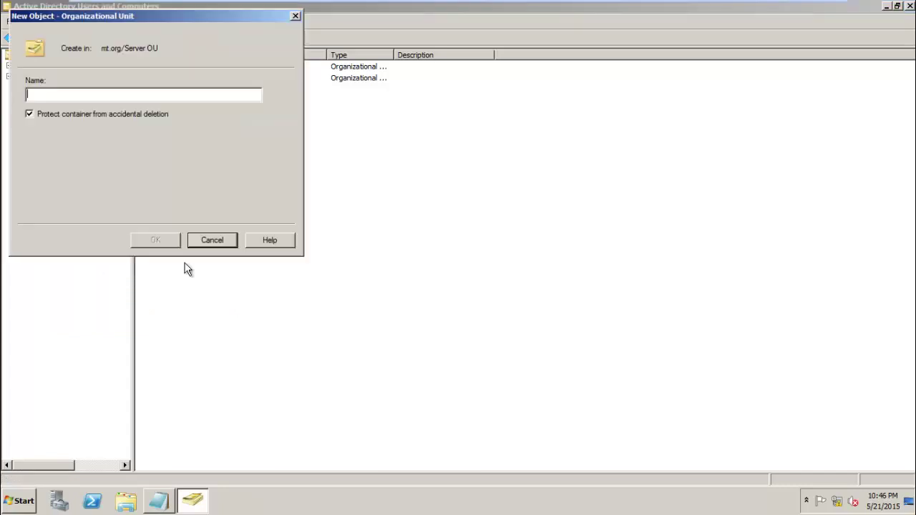
type("ad")
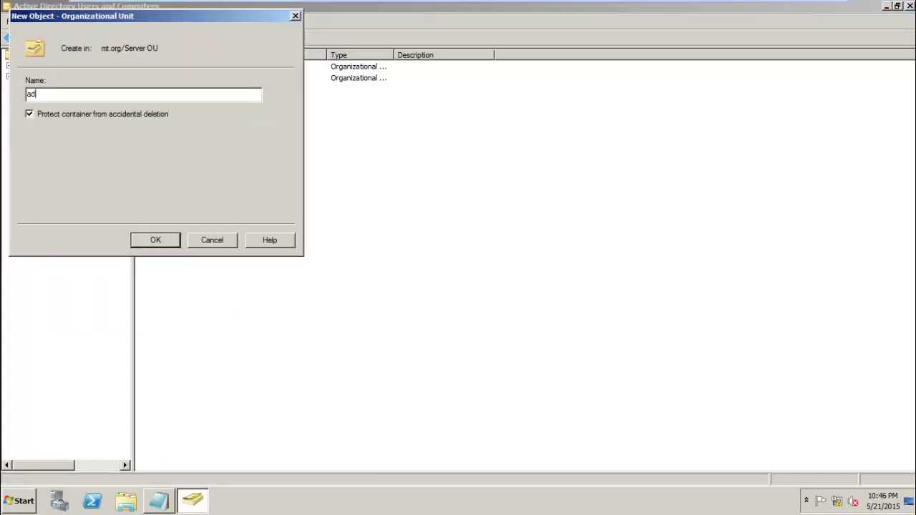
type("min")
left_click(125, 116)
left_click(159, 240)
- Add an unprotected organizational unit named Design inside Server OU
left_click(92, 183)
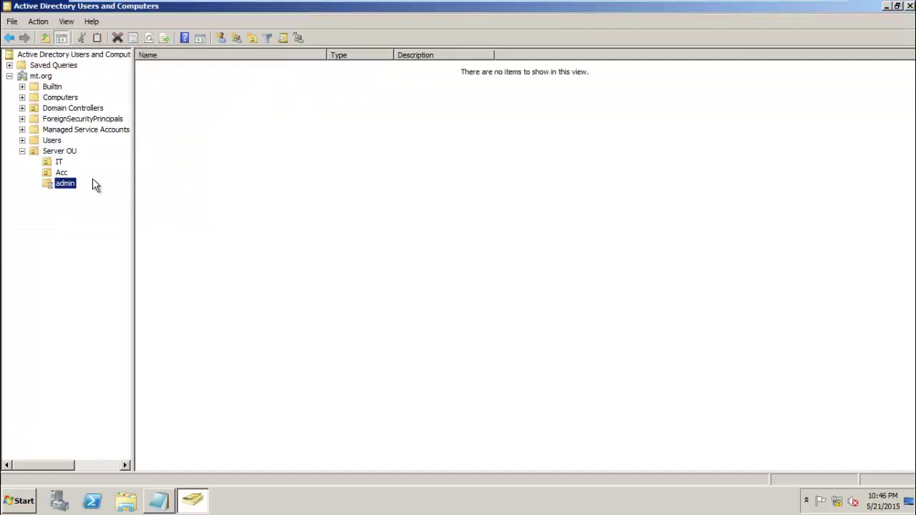
left_click(60, 153)
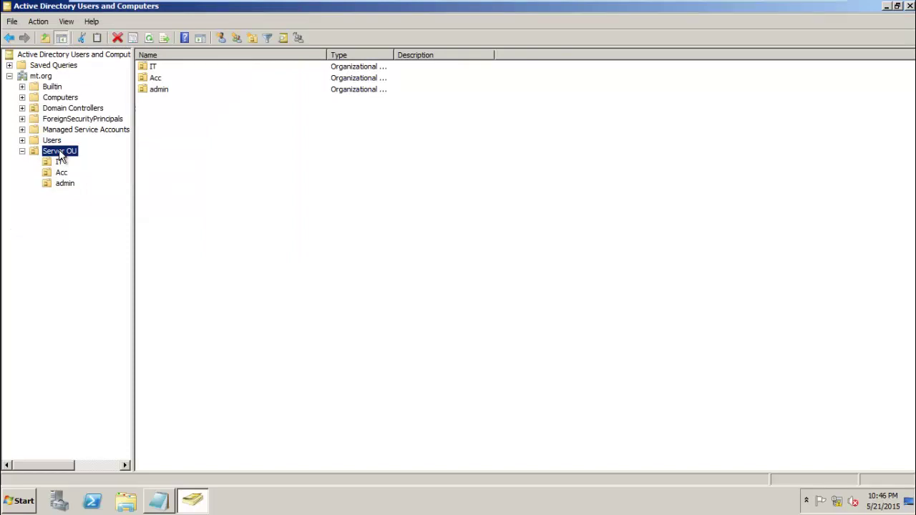
right_click(61, 155)
mouse_move(91, 199)
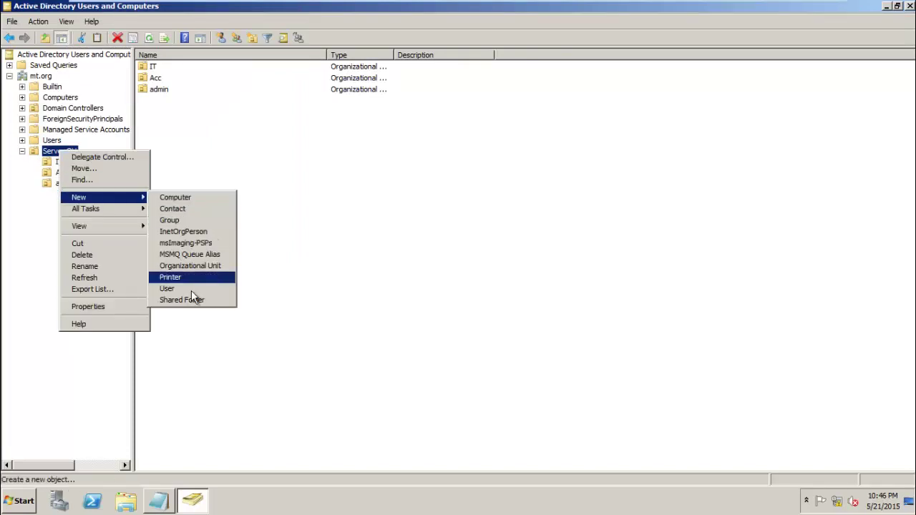
left_click(186, 267)
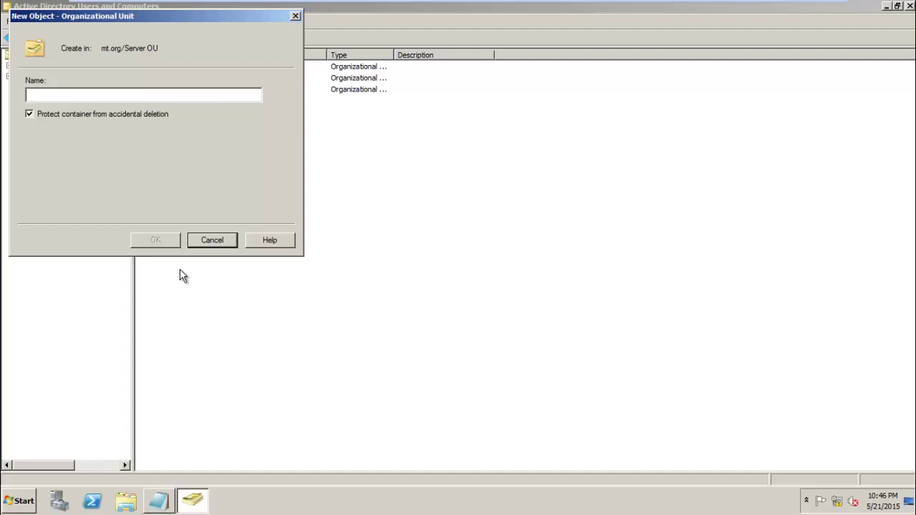
type("Des")
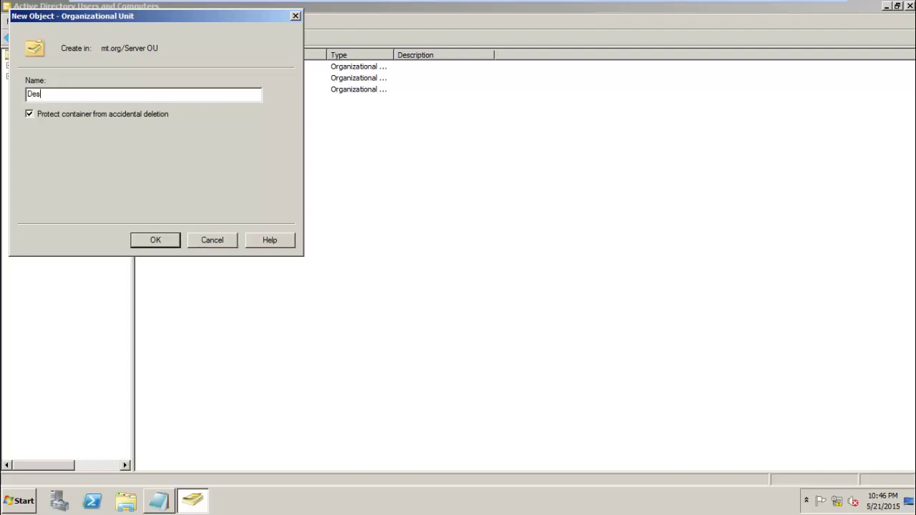
key("BackSpace")
key("BackSpace")
key("BackSpace")
type("Design")
left_click(119, 116)
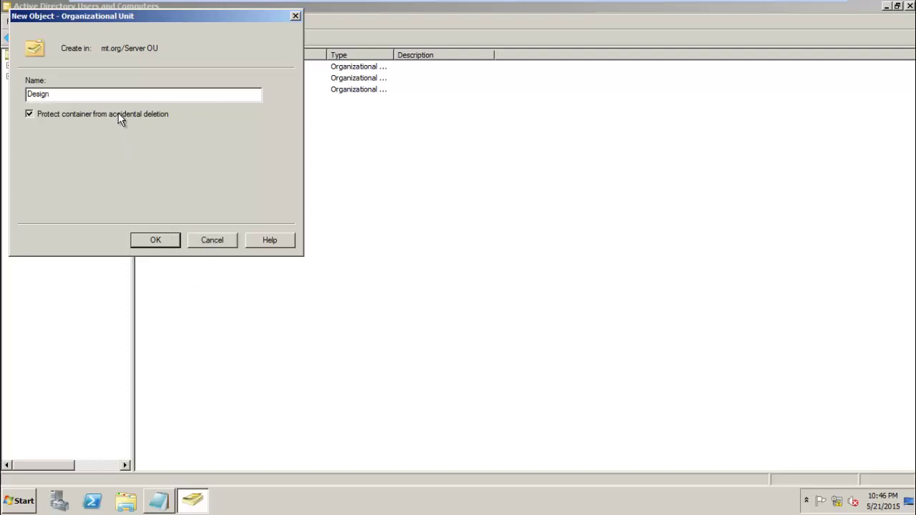
left_click(157, 241)
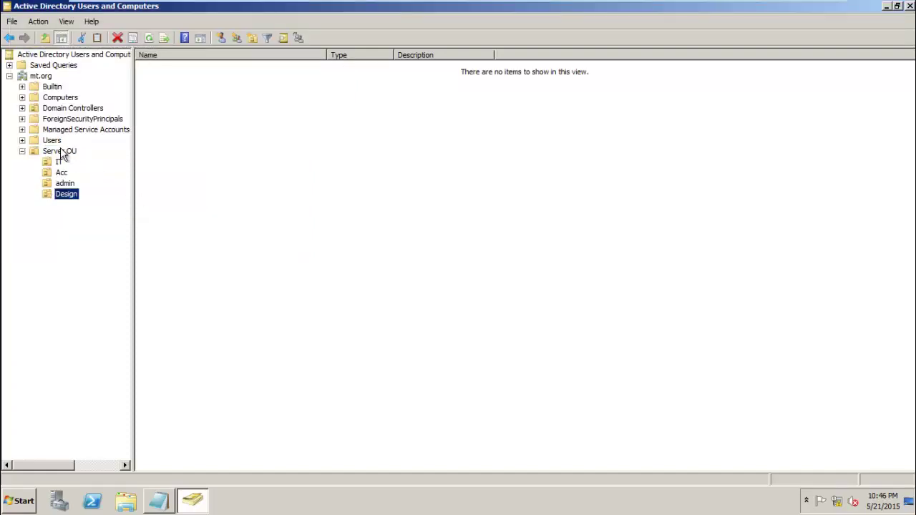
left_click(61, 152)
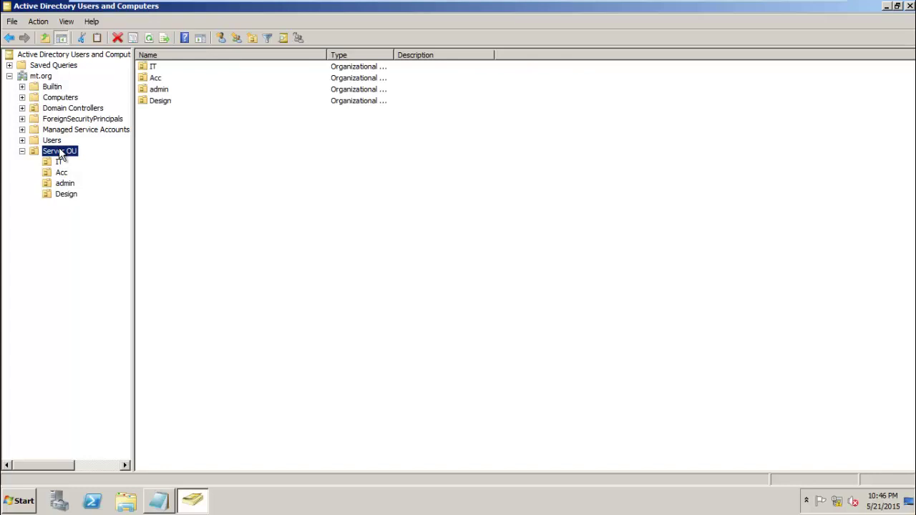
- Add an unprotected organizational unit named Hr inside Server OU
right_click(61, 154)
mouse_move(93, 200)
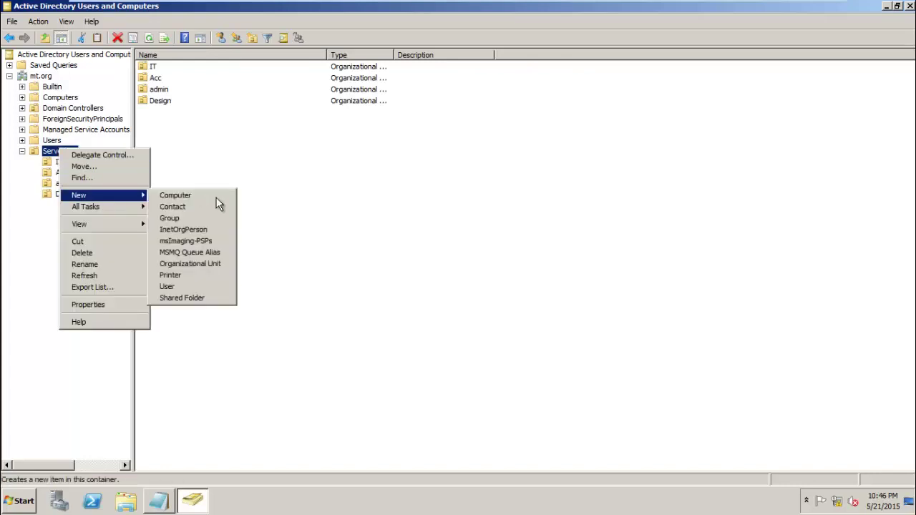
left_click(214, 264)
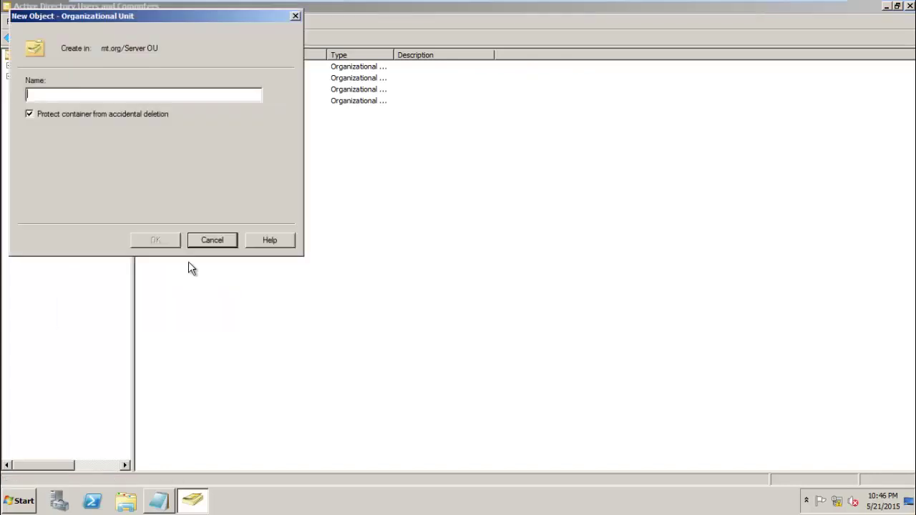
type("Hr")
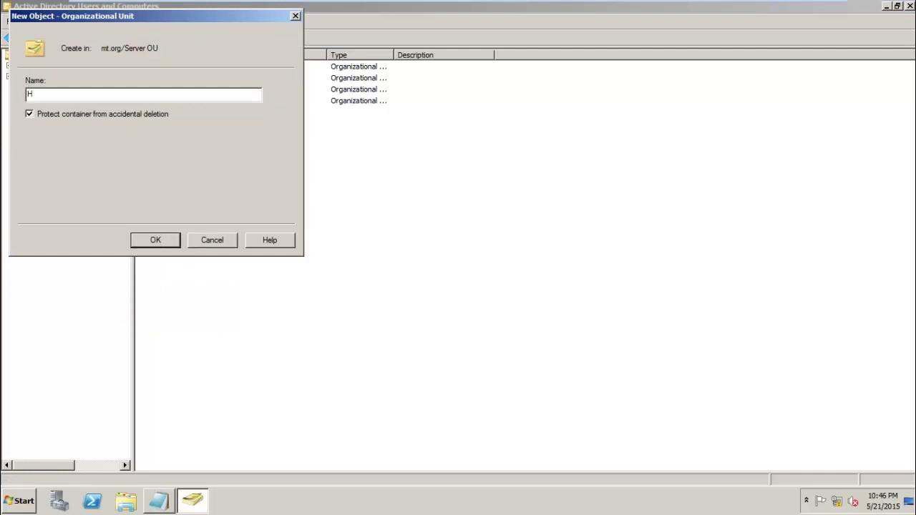
left_click(100, 114)
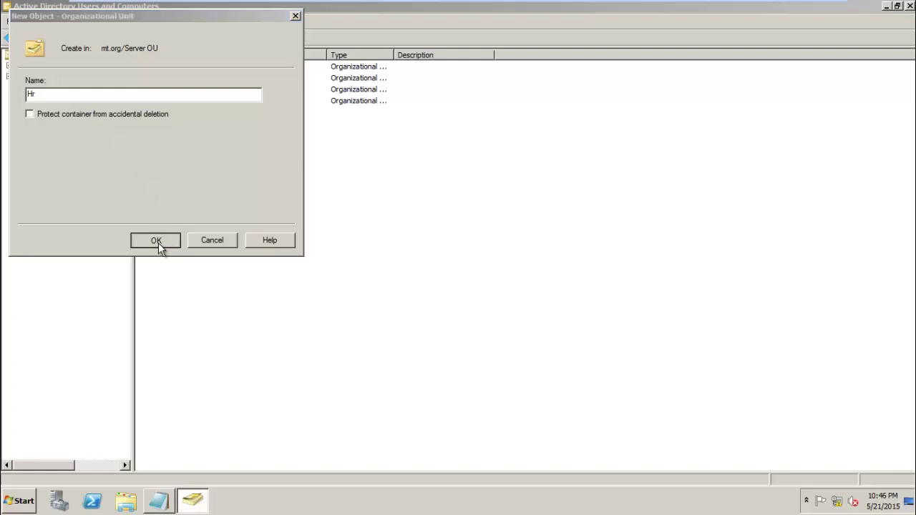
left_click(155, 241)
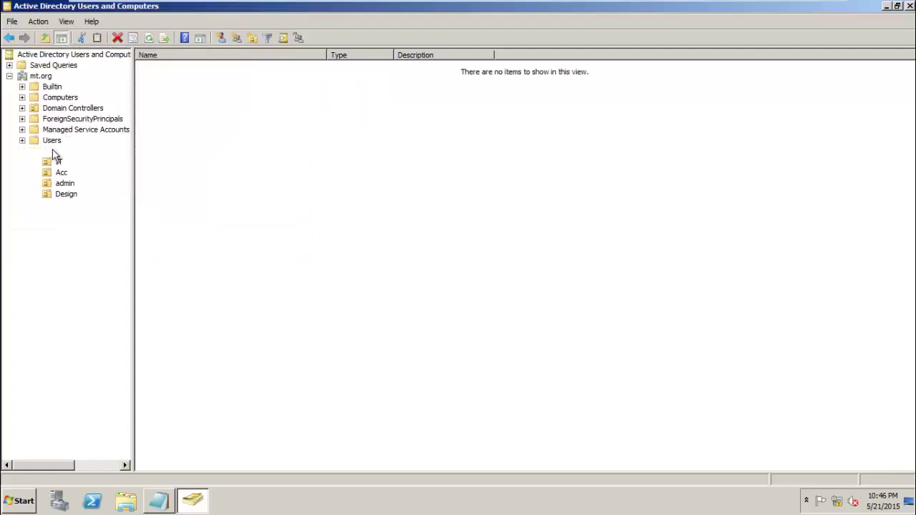
- Add an unprotected organizational unit named Ma inside Server OU
left_click(54, 152)
right_click(53, 151)
mouse_move(85, 197)
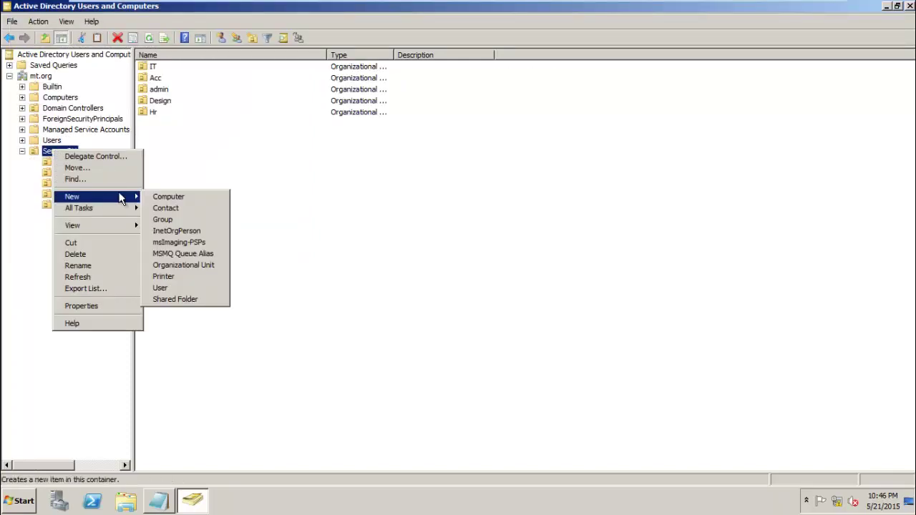
left_click(185, 264)
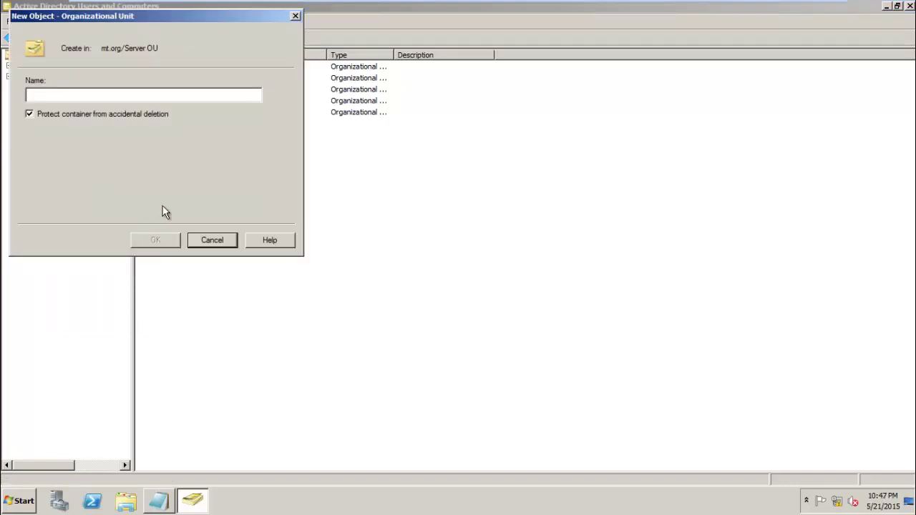
left_click(66, 113)
type("Ma")
left_click(155, 240)
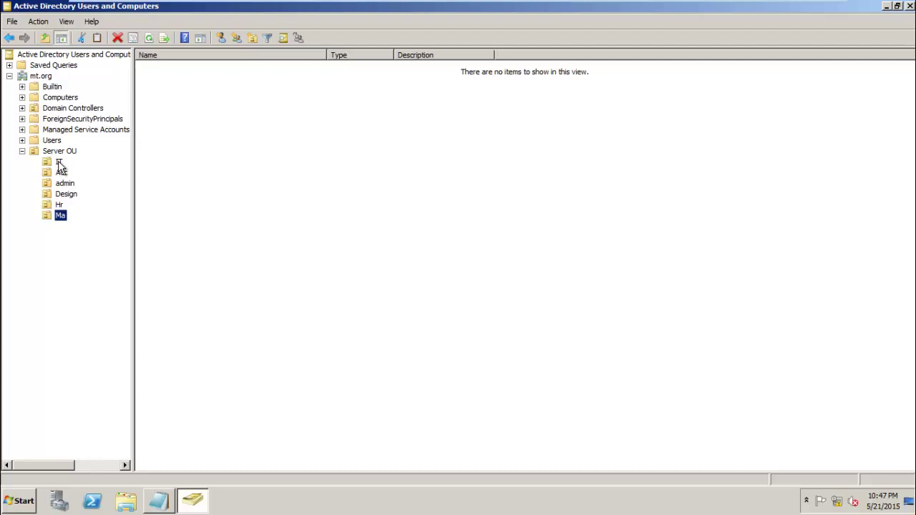
- Add group 'git' with Global scope and Security type to the IT OU
left_click(58, 163)
right_click(59, 163)
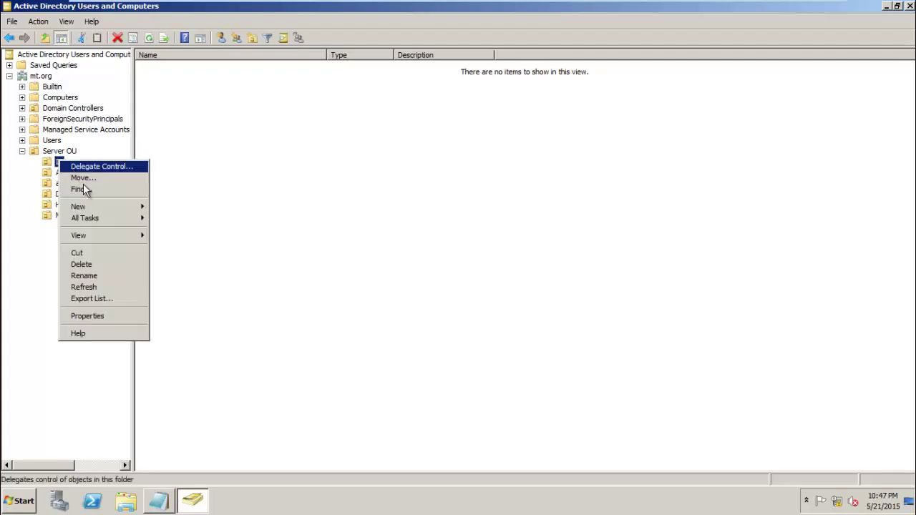
mouse_move(92, 209)
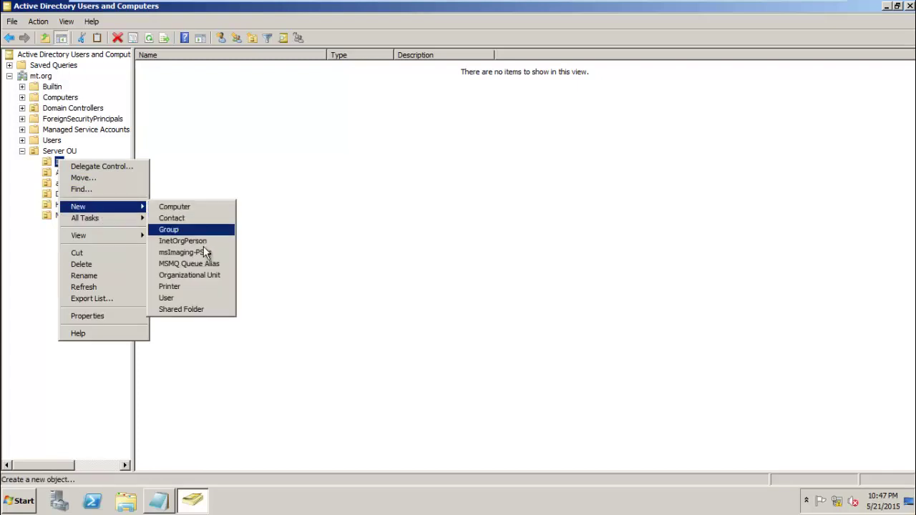
left_click(197, 230)
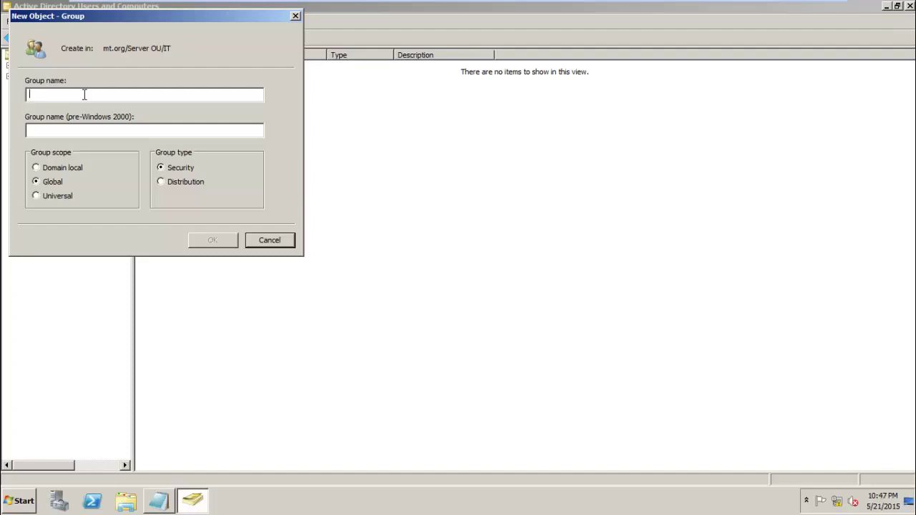
type("git")
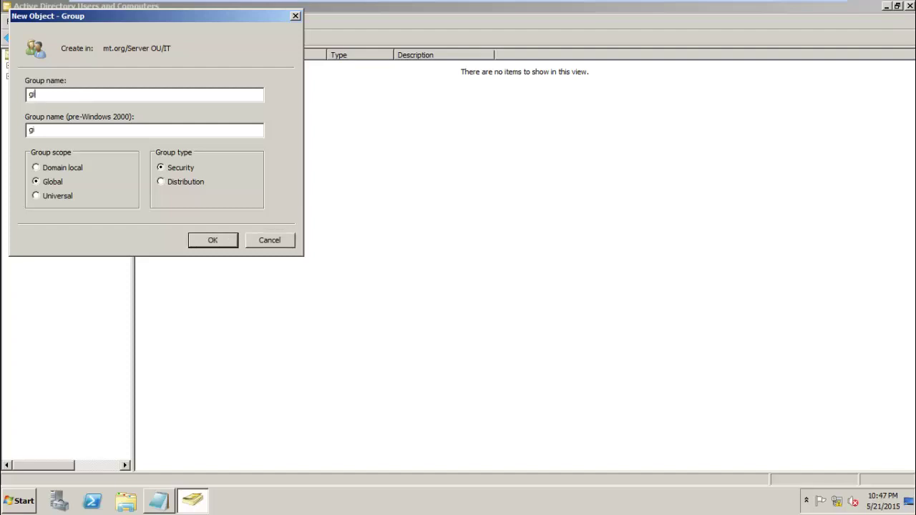
left_click(213, 240)
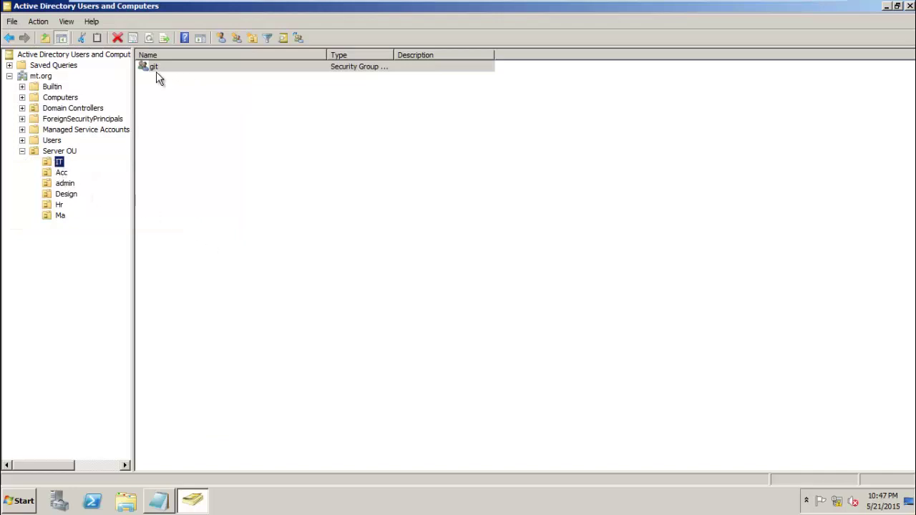
- Start a new organizational unit inside Acc by mistake and cancel it
left_click(60, 174)
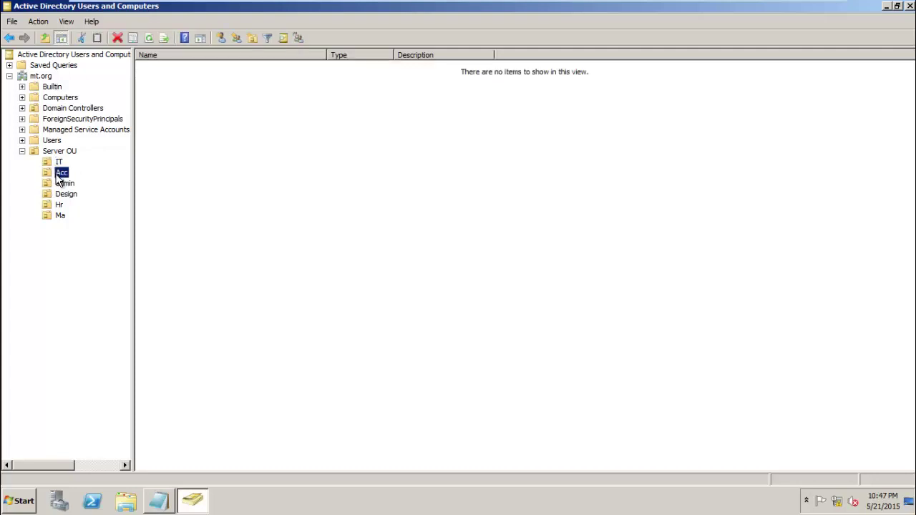
right_click(57, 176)
mouse_move(86, 224)
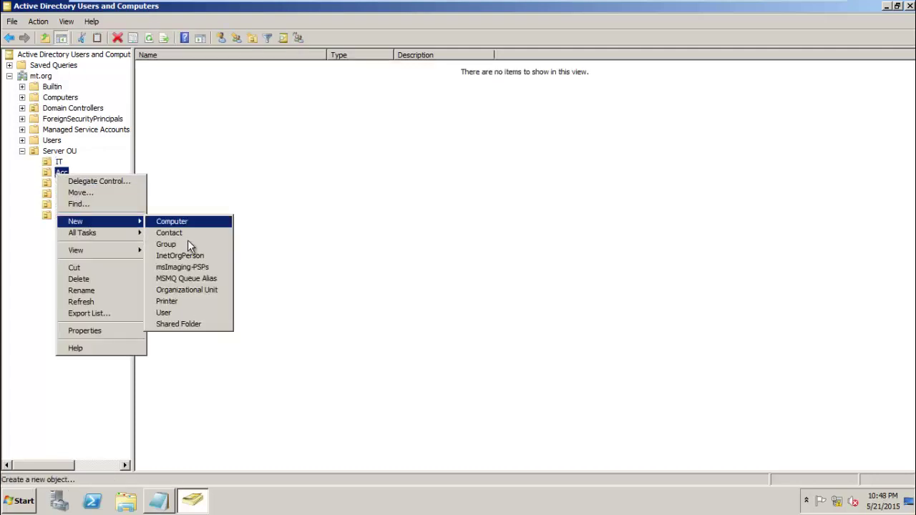
left_click(184, 290)
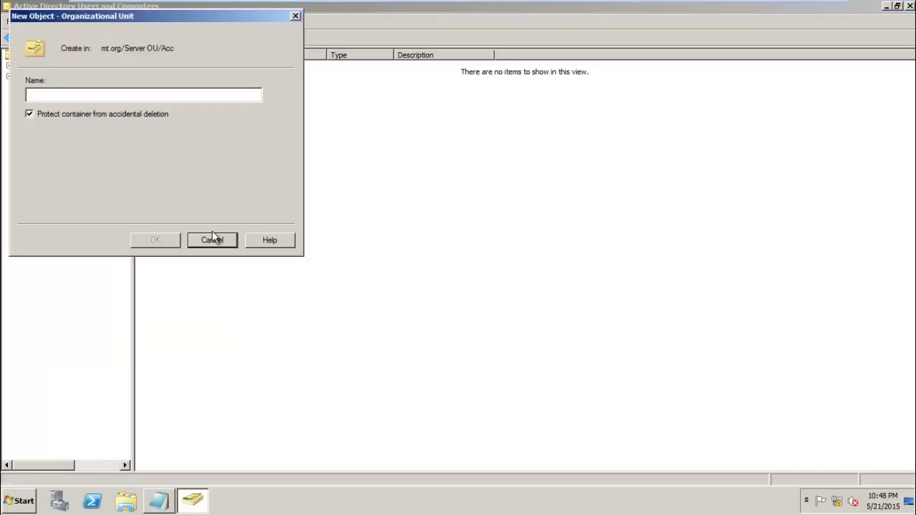
left_click(225, 240)
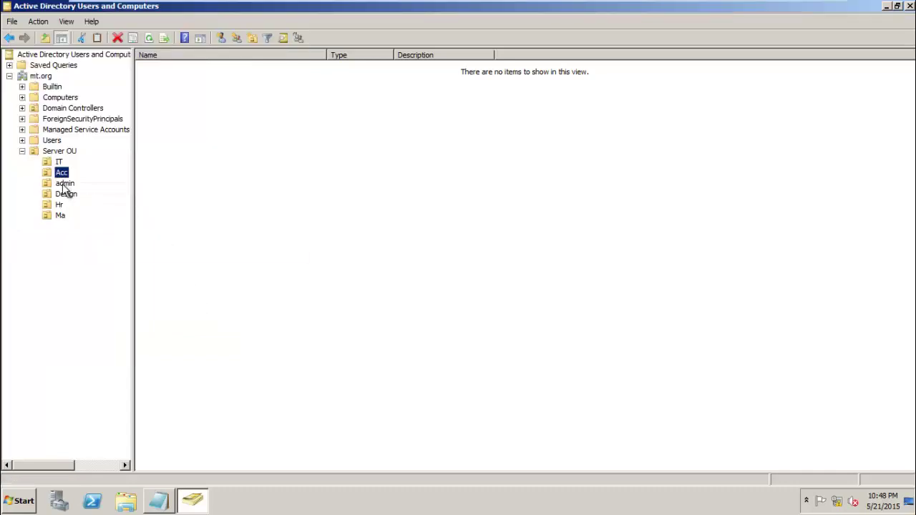
- Create the global security group 'gacc' in Acc, correcting the mistyped name
right_click(61, 173)
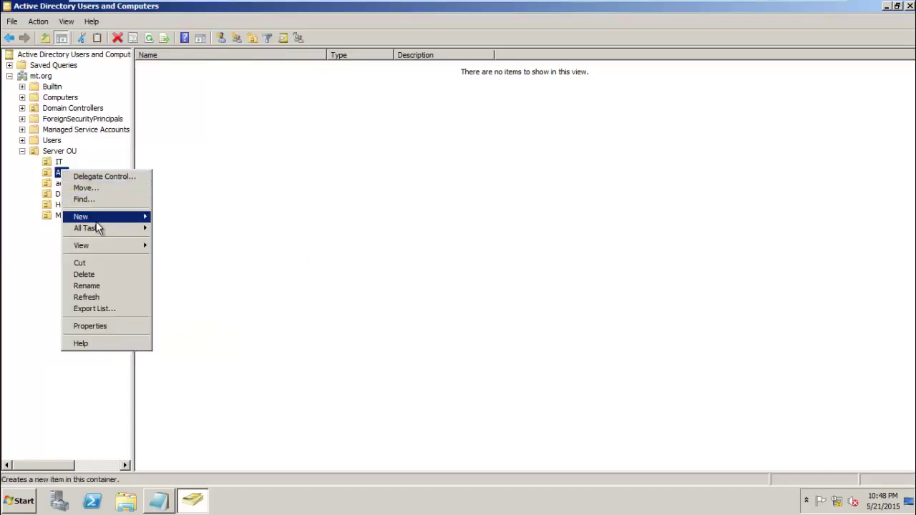
mouse_move(107, 216)
left_click(203, 240)
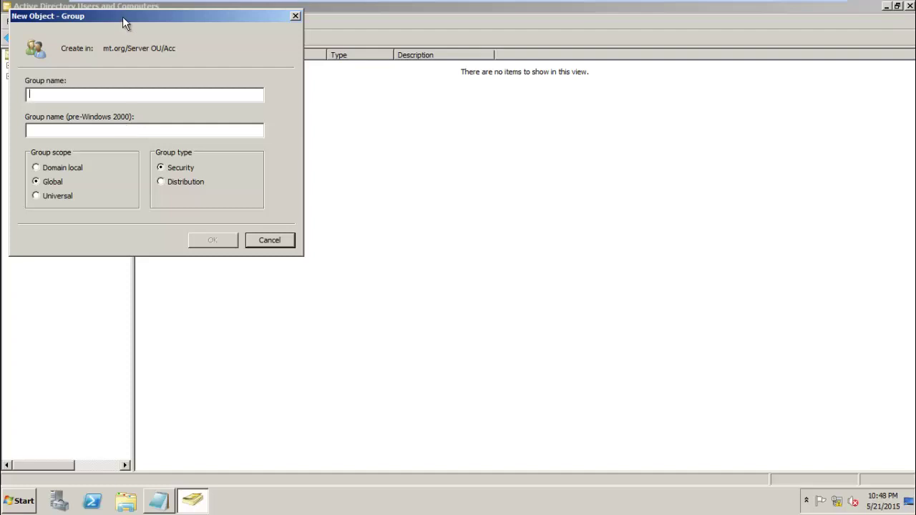
left_click_drag(122, 15, 236, 50)
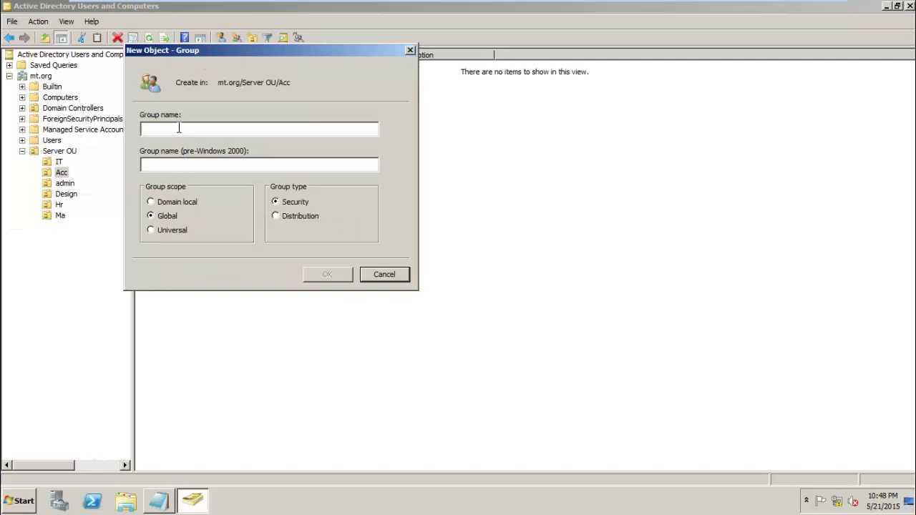
type("G")
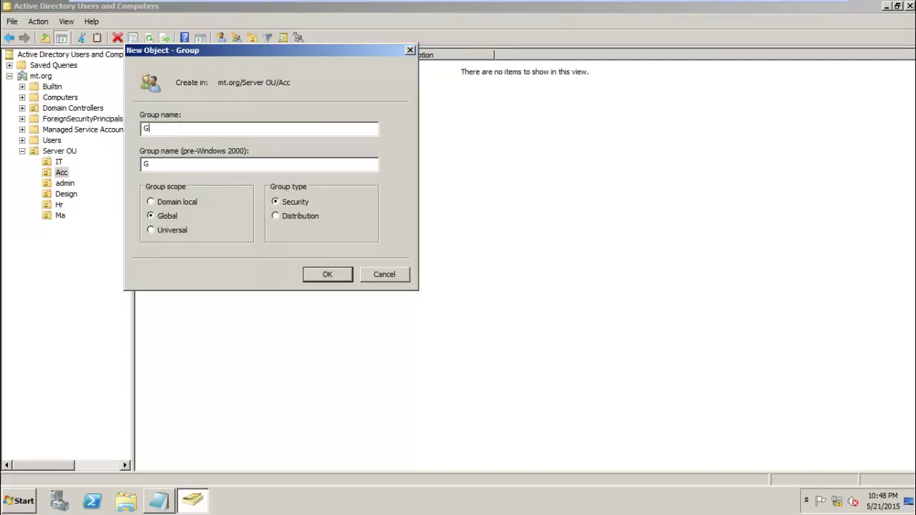
type("u")
key("BackSpace")
type("acc")
double_click(161, 128)
left_click(163, 129)
key("BackSpace")
key("BackSpace")
type("ga")
left_click(341, 274)
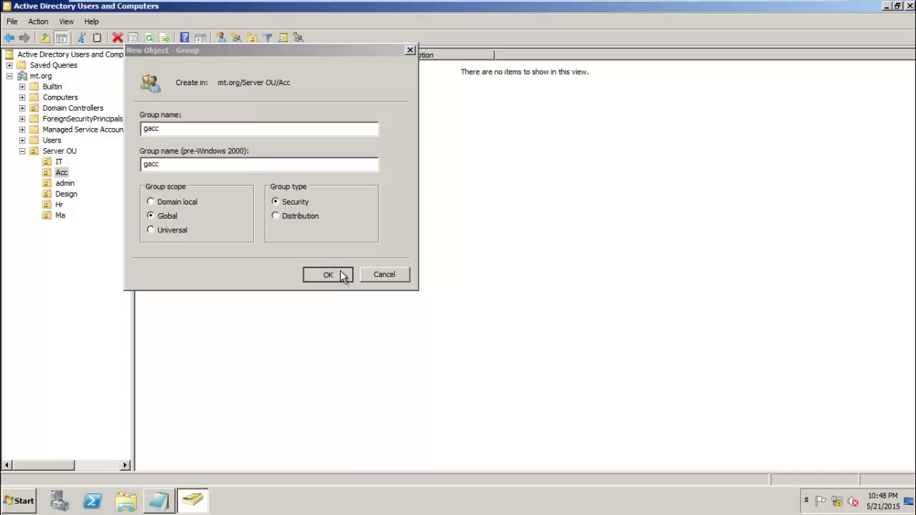
left_click(64, 184)
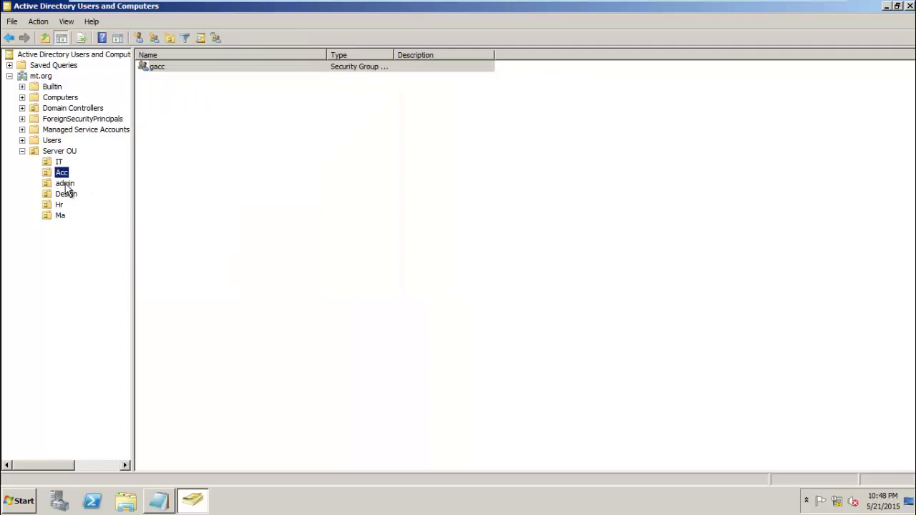
- Create the global security group 'gadmin' in the admin OU
right_click(64, 184)
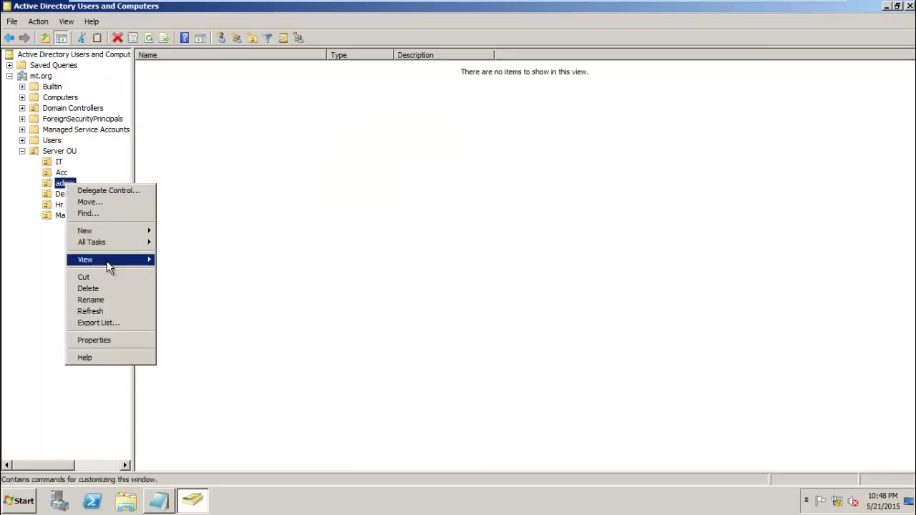
mouse_move(118, 234)
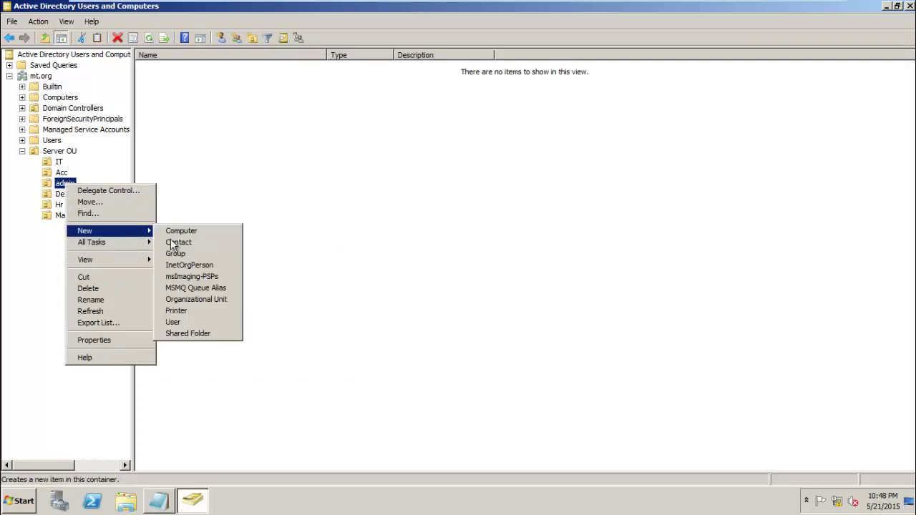
left_click(188, 253)
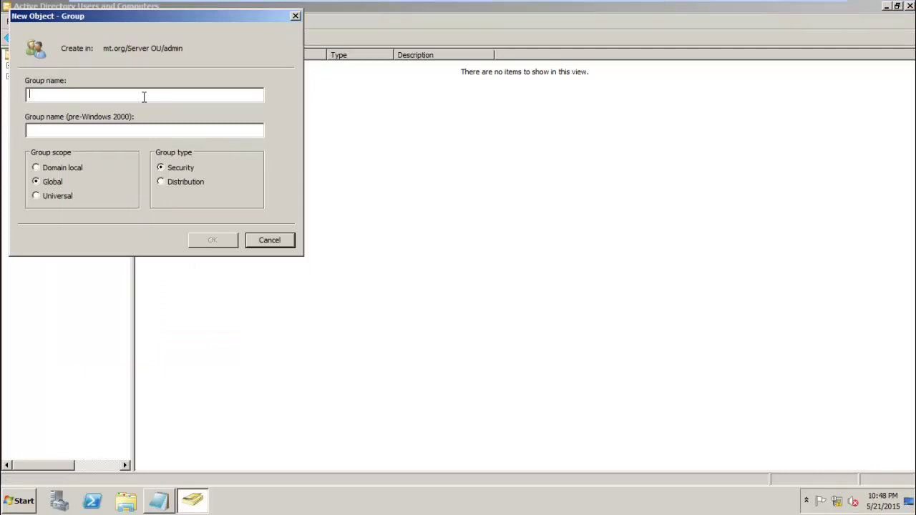
type("g")
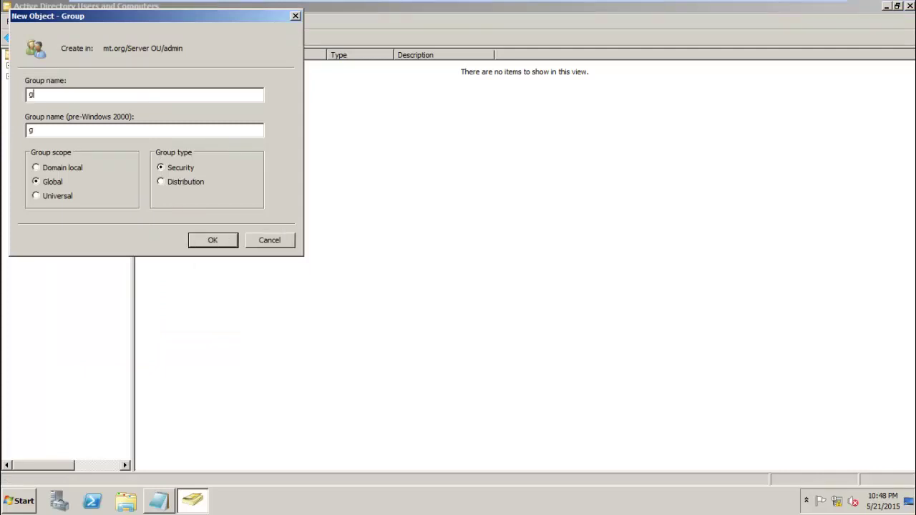
type("admin")
left_click(224, 240)
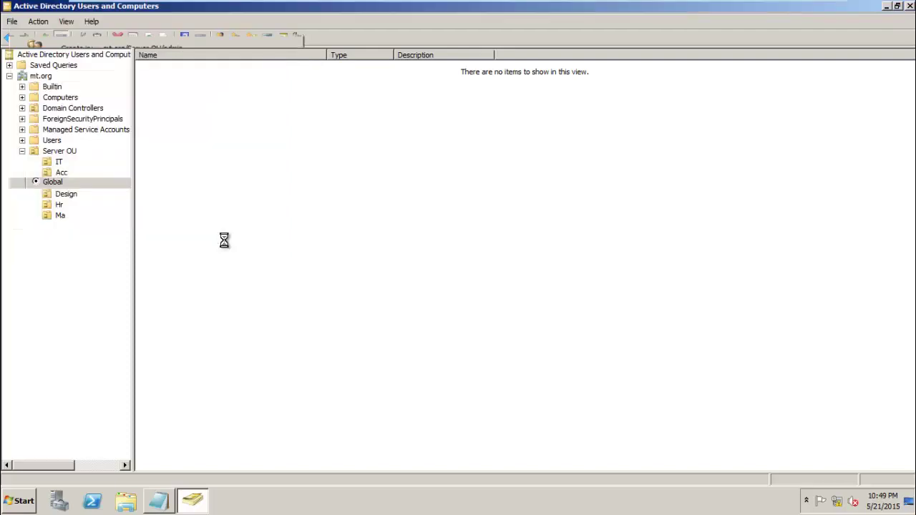
- Create the global security group 'gdesign' in the Design OU
right_click(75, 198)
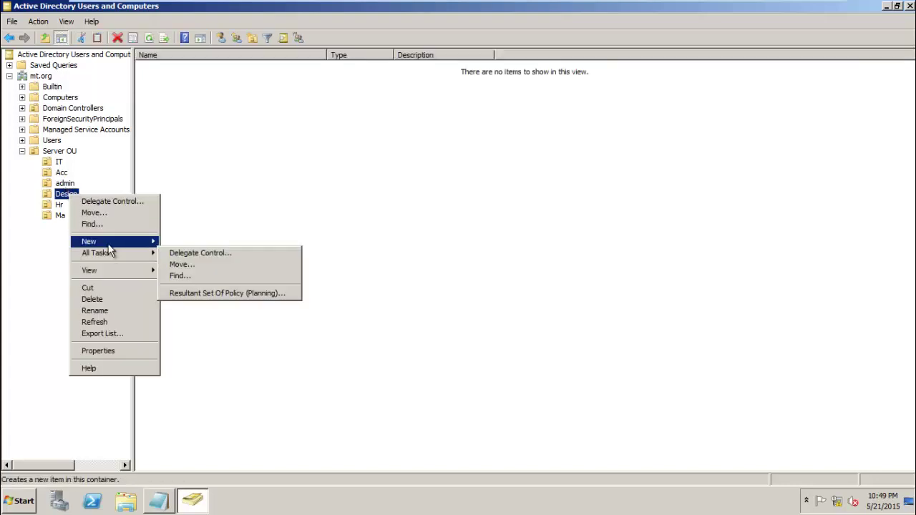
mouse_move(114, 242)
left_click(186, 264)
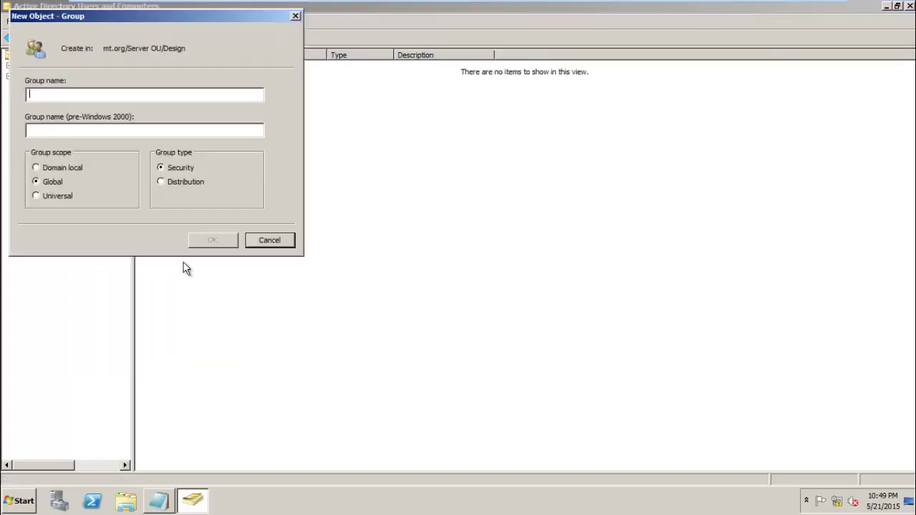
type("g")
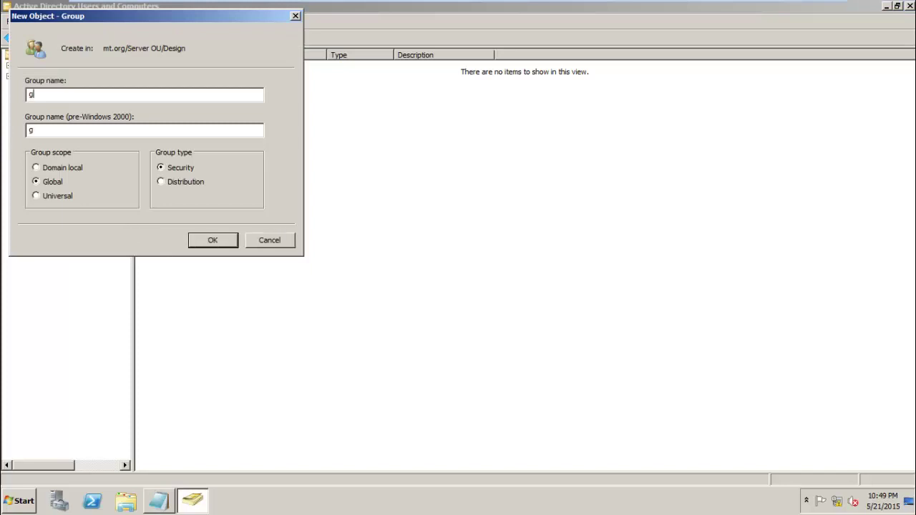
type("design")
left_click(214, 240)
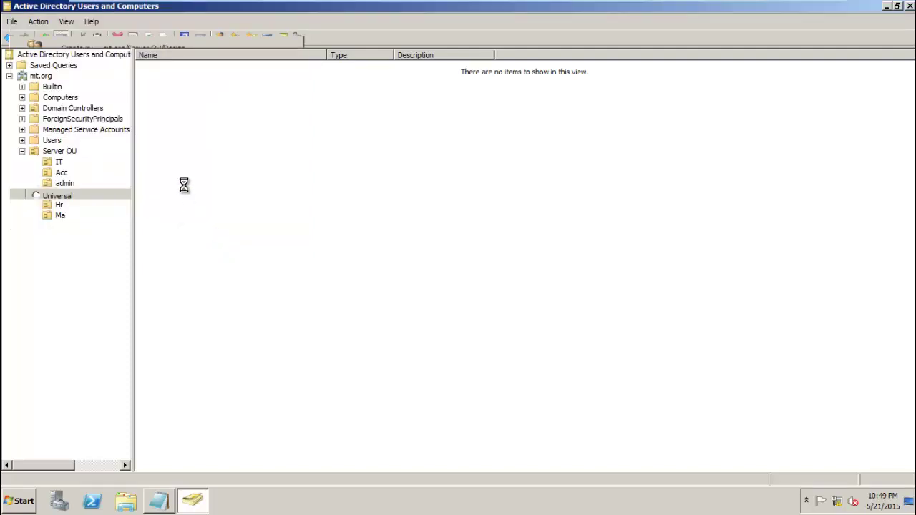
left_click(60, 205)
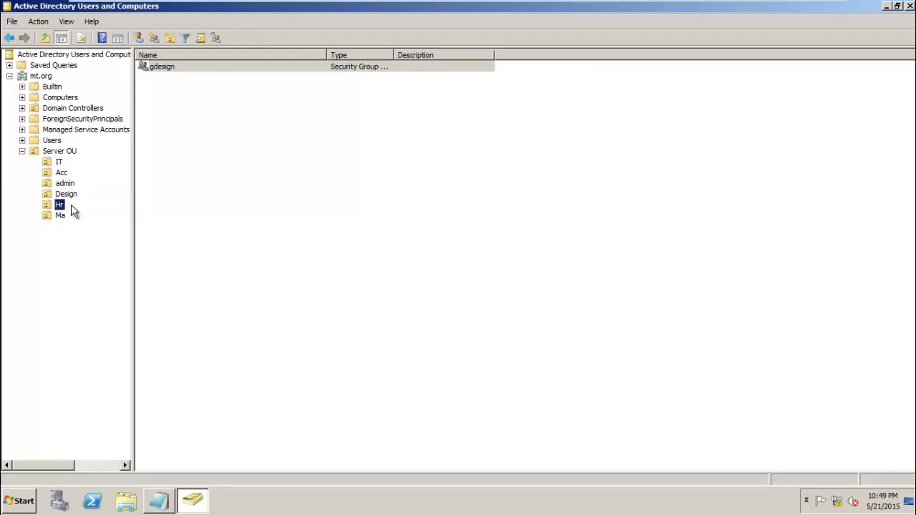
- Create a new group named ghr inside the Hr organizational unit
right_click(60, 207)
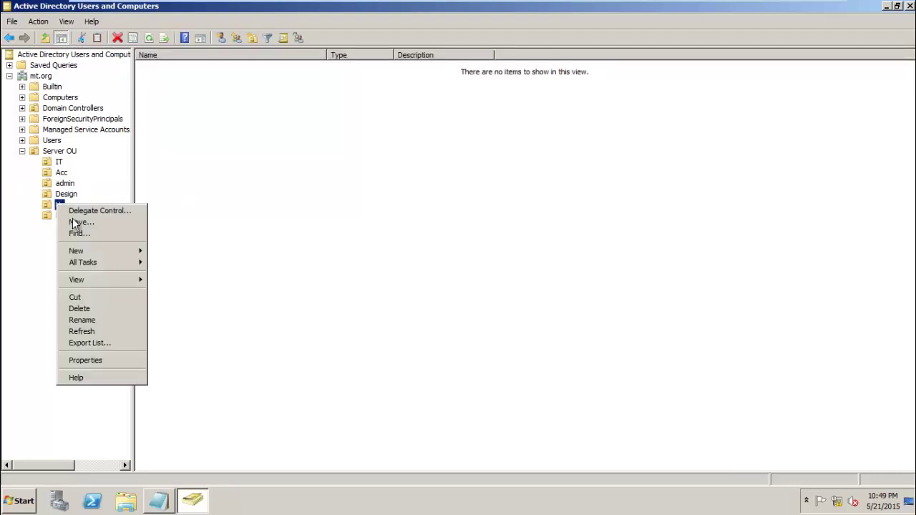
mouse_move(90, 251)
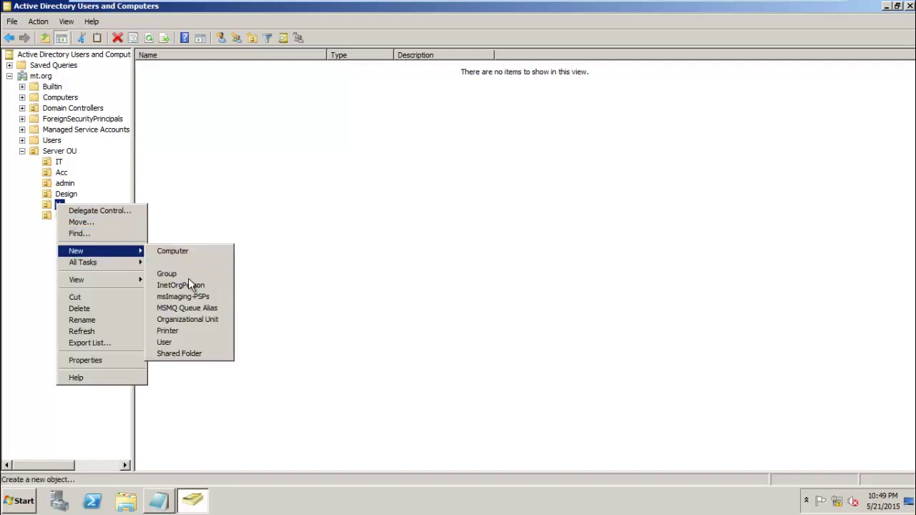
left_click(188, 274)
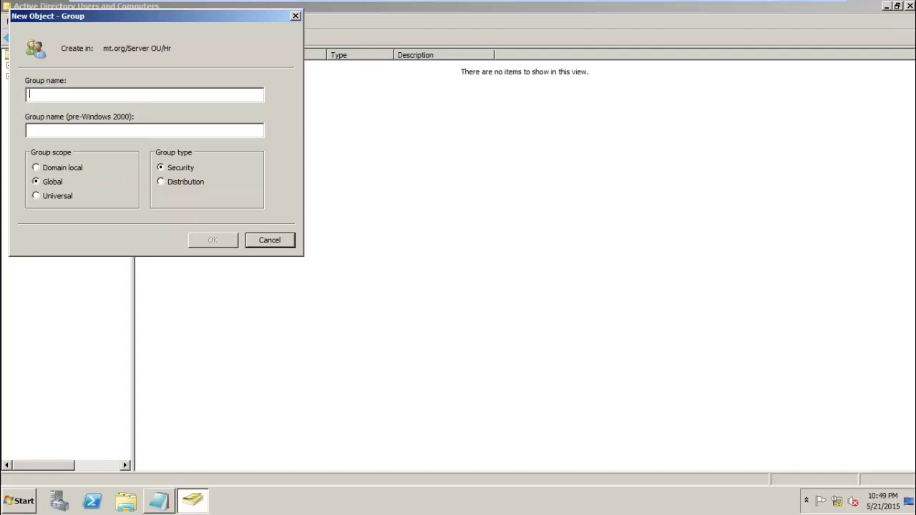
type("g")
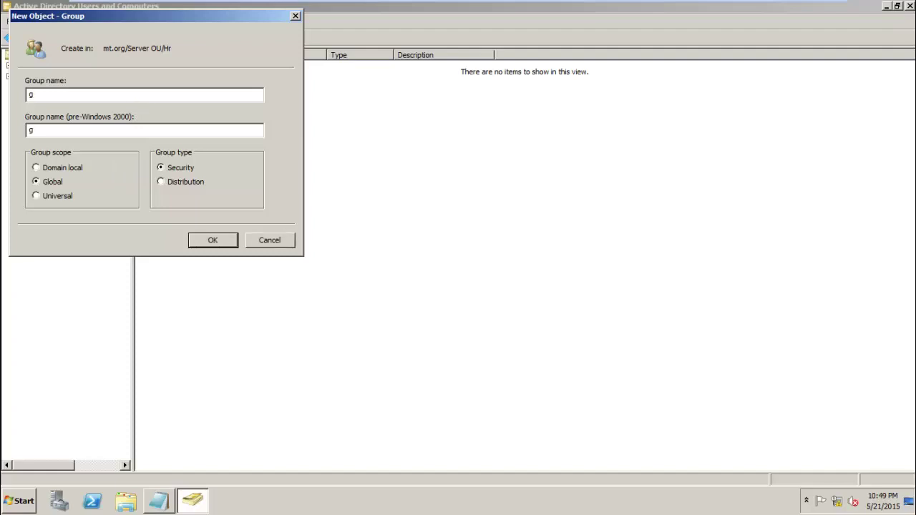
type("hr")
left_click(212, 240)
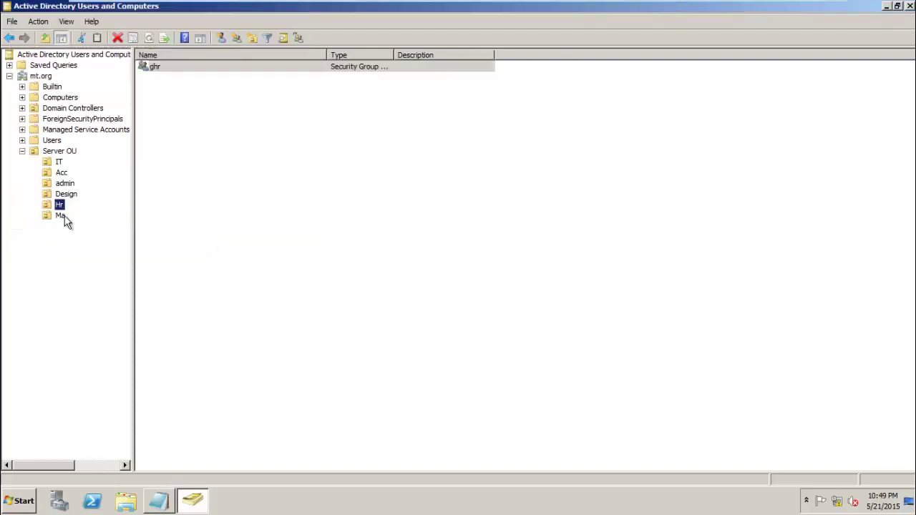
- Select the Ma OU and create a new group named gma in it
left_click(61, 215)
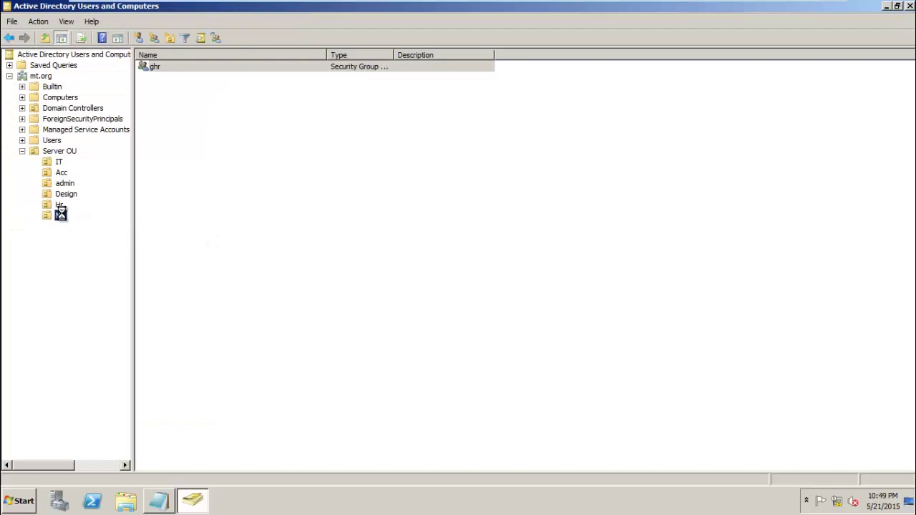
right_click(60, 214)
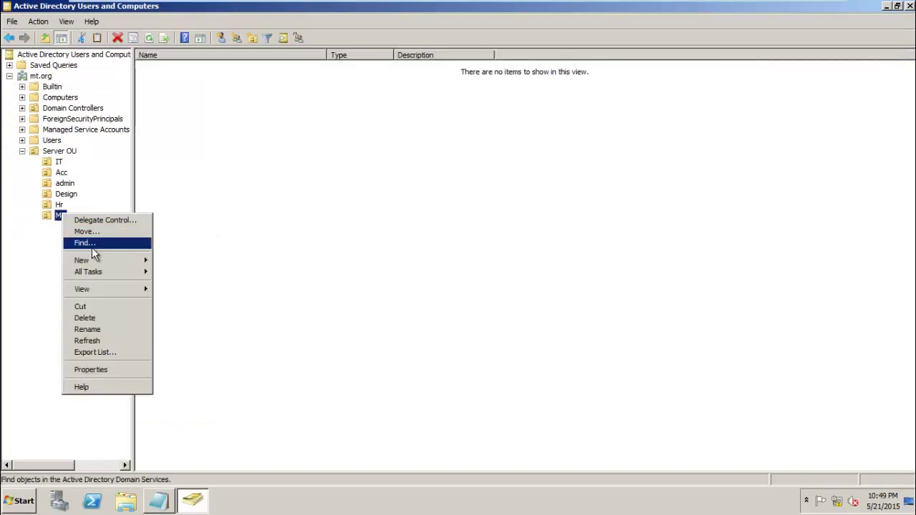
mouse_move(95, 260)
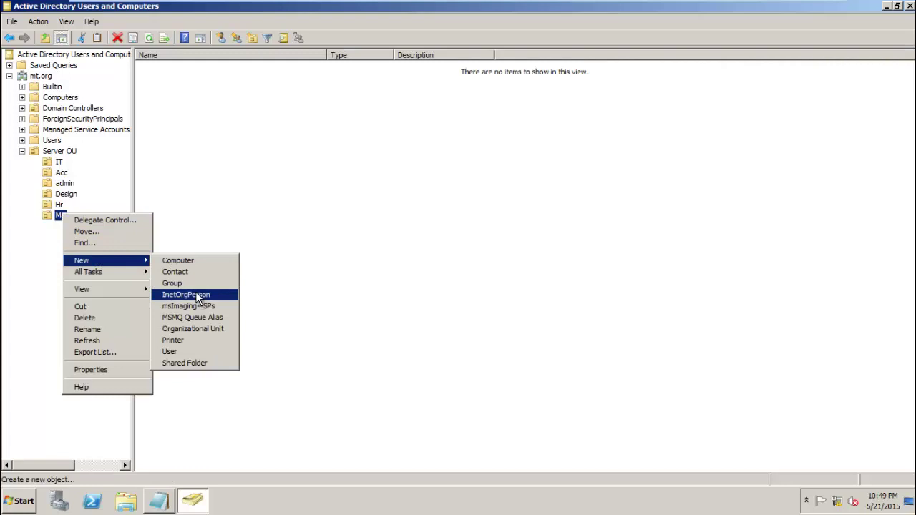
left_click(195, 285)
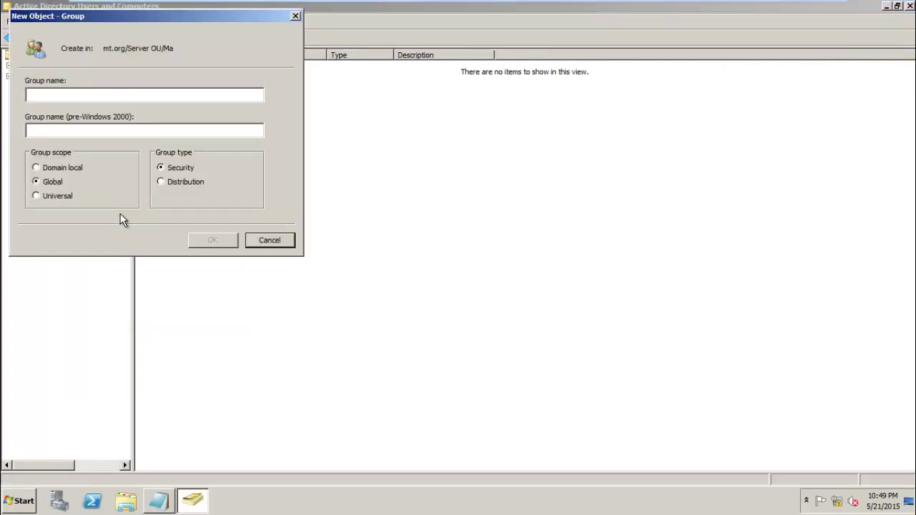
type("g")
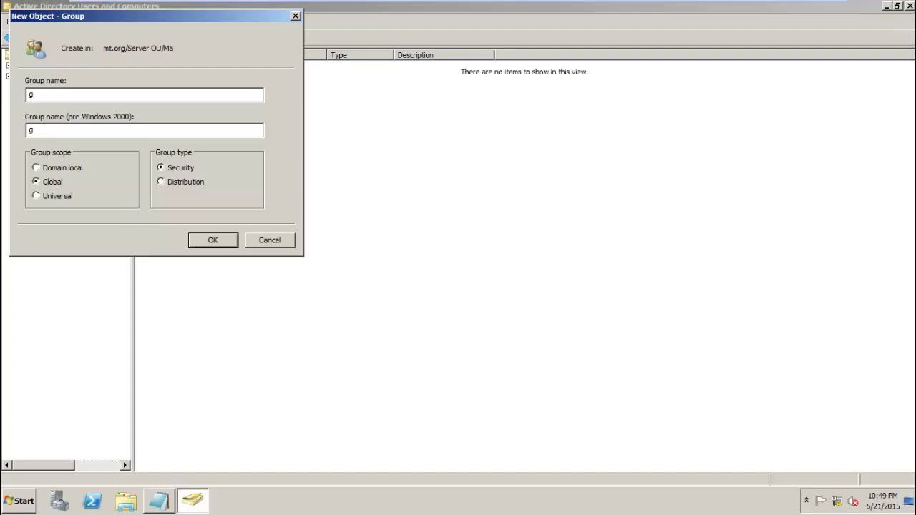
type("ma")
left_click(222, 242)
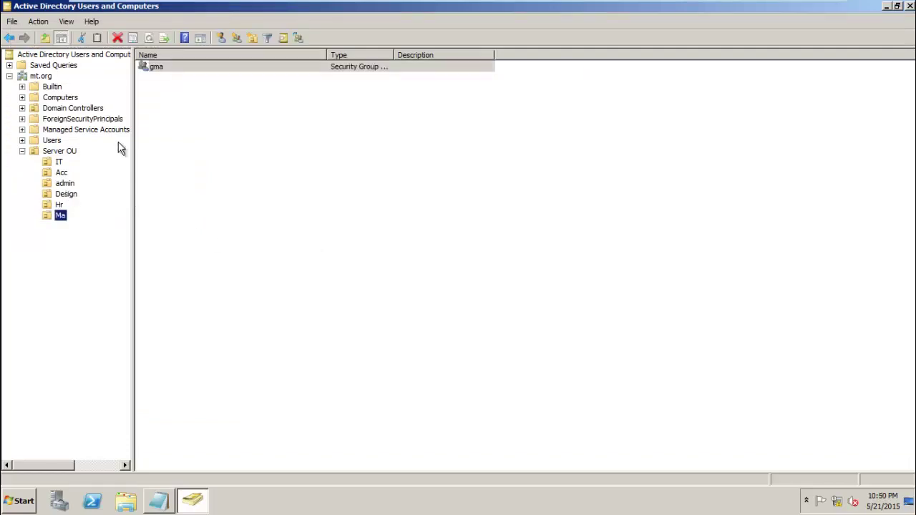
- Browse the IT, Acc, admin, Design, Ma and Hr OUs, ending on IT with its git group
left_click(58, 162)
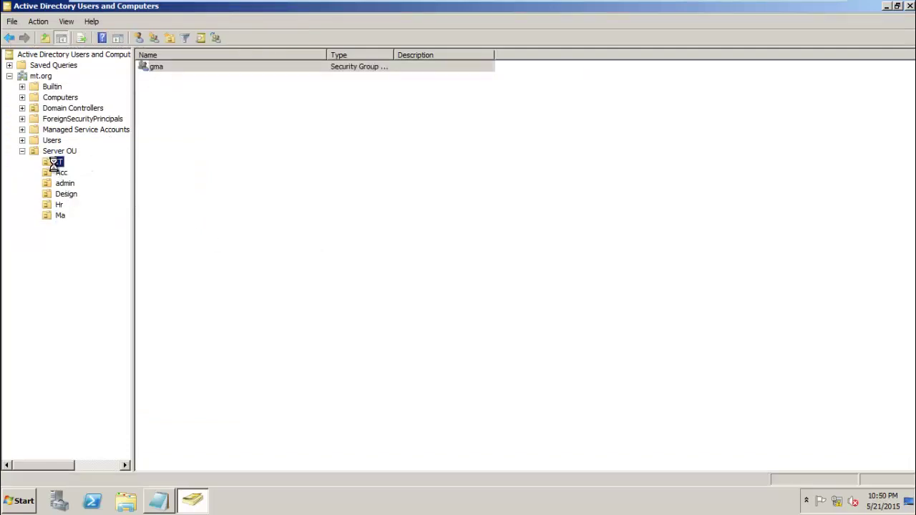
left_click(61, 173)
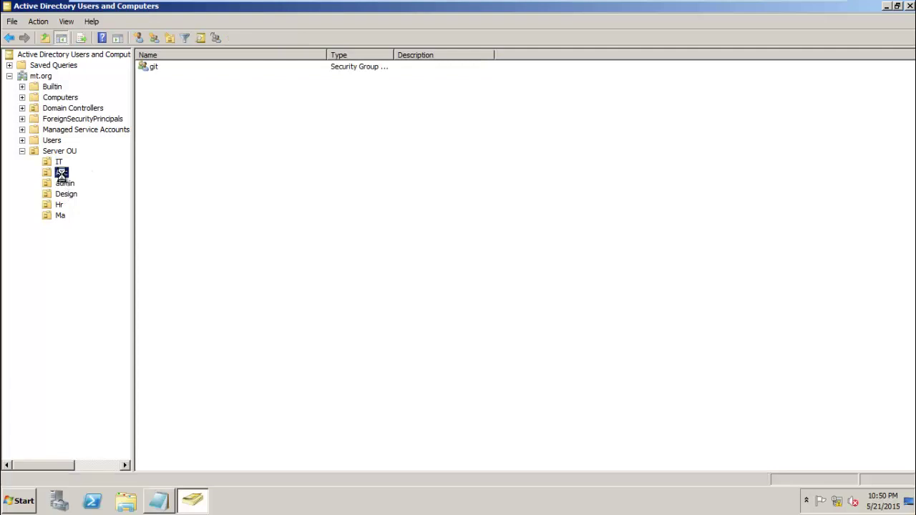
left_click(66, 188)
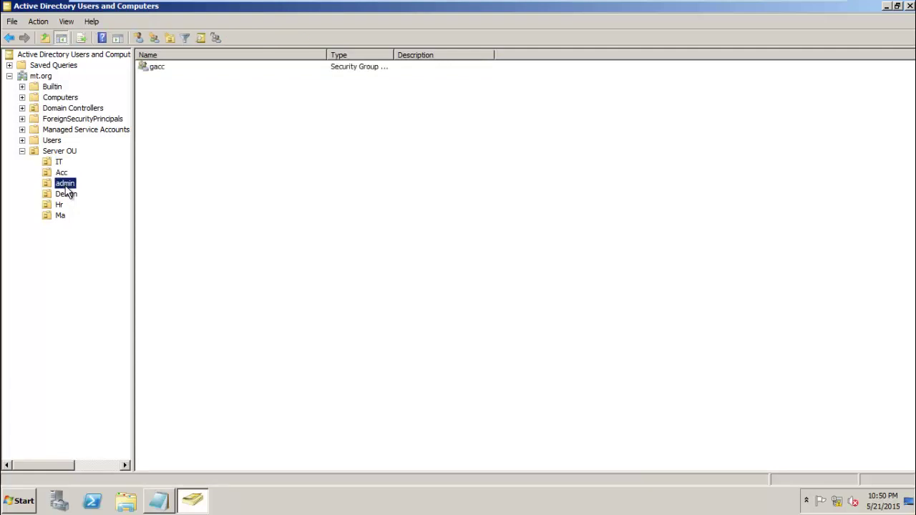
left_click(66, 197)
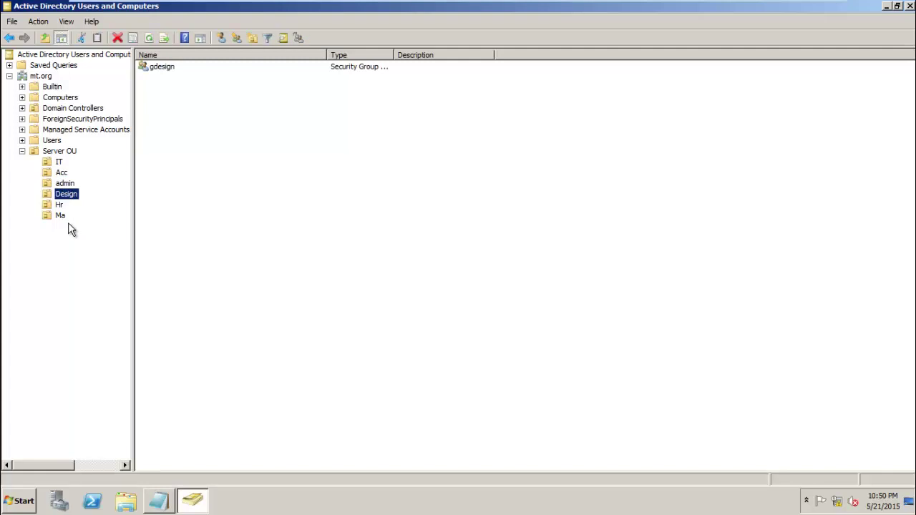
left_click(68, 221)
left_click(60, 206)
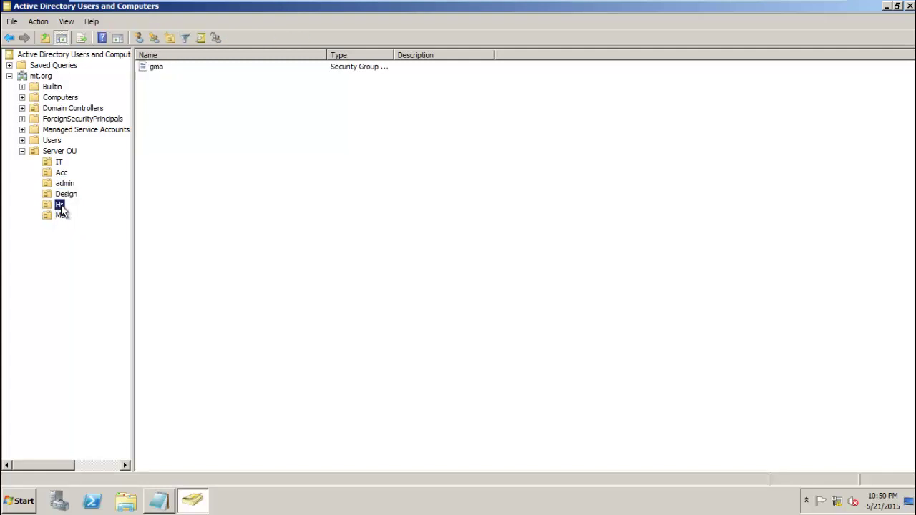
left_click(60, 162)
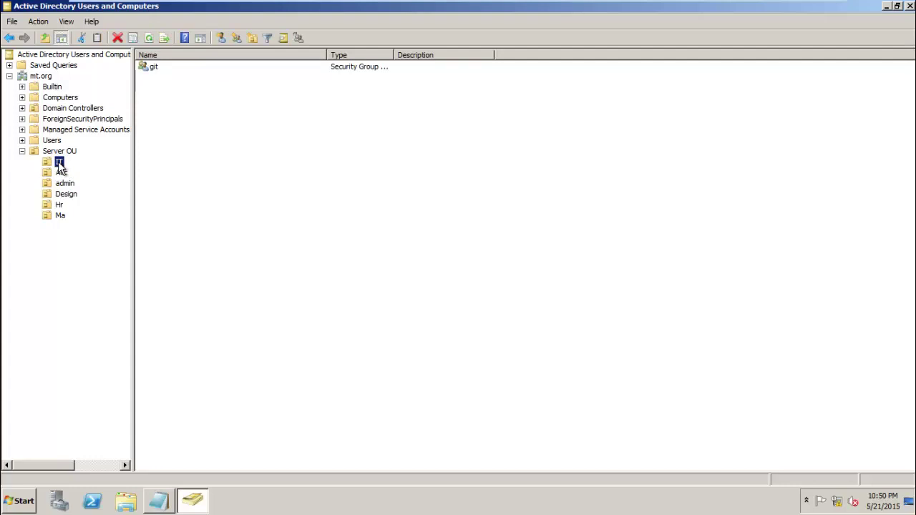
- Start creating a new user object in the IT OU
right_click(58, 163)
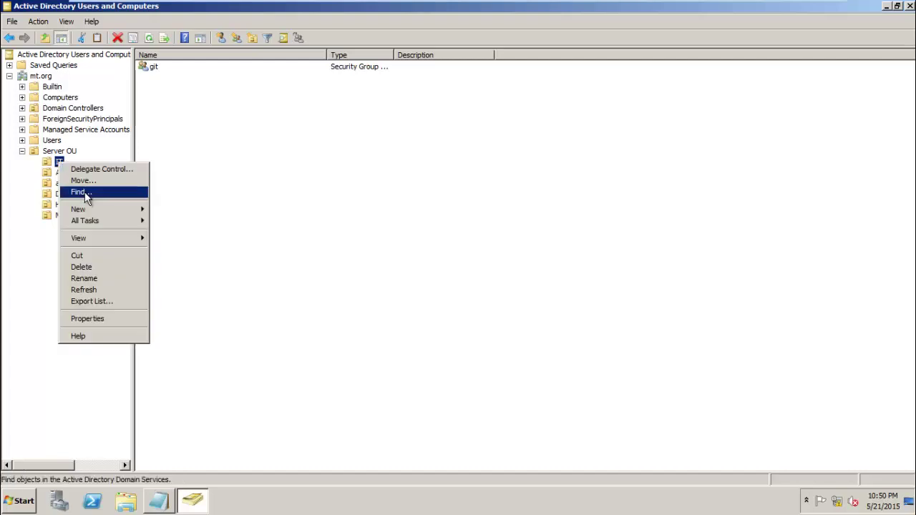
mouse_move(87, 209)
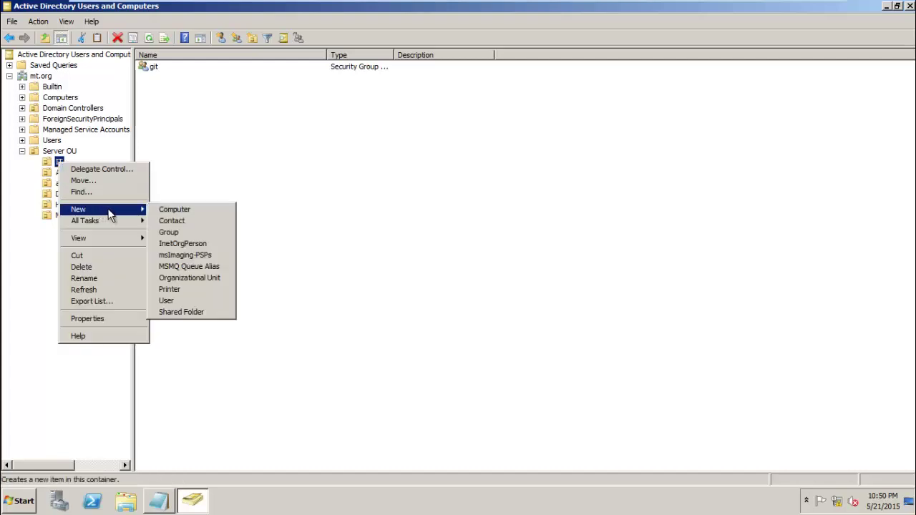
left_click(55, 164)
right_click(55, 164)
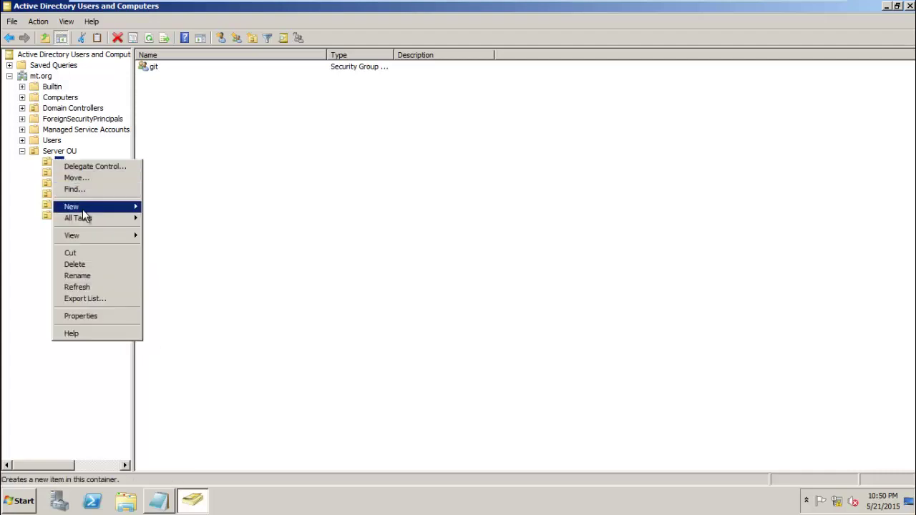
mouse_move(83, 206)
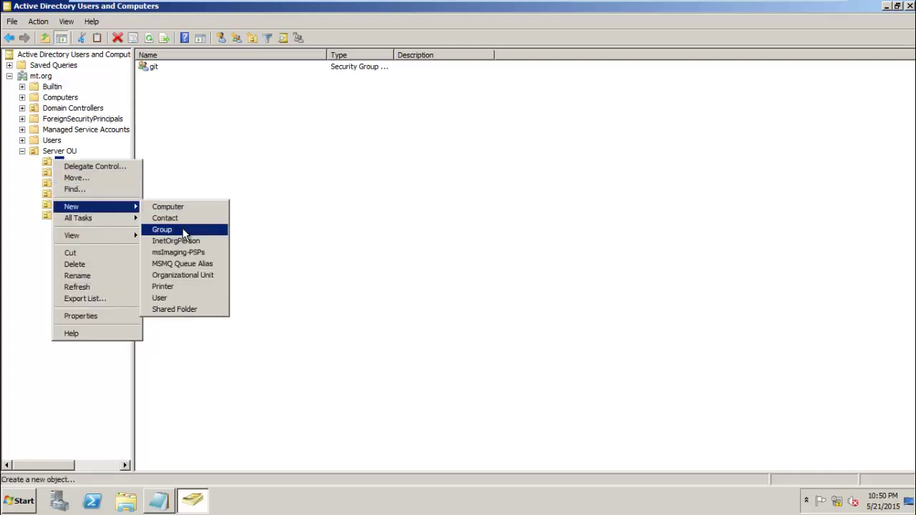
left_click(178, 298)
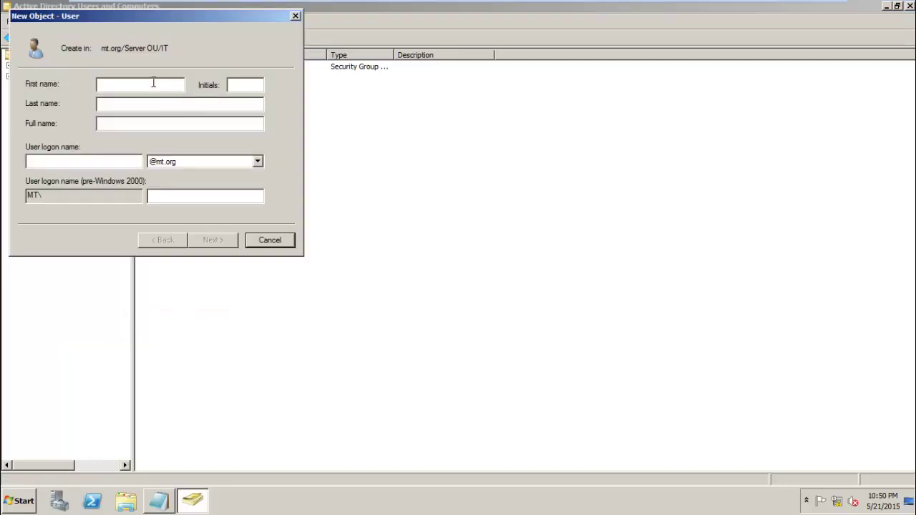
- Enter it01 as first name and logon name, fix the logon typo, and continue
type("it01")
type("it")
type("01")
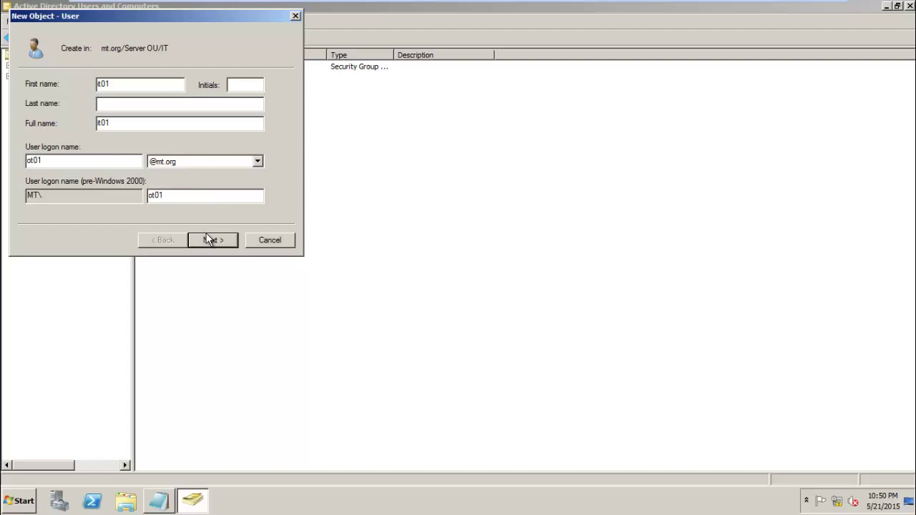
left_click(28, 160)
key("Delete")
type("i")
left_click(207, 241)
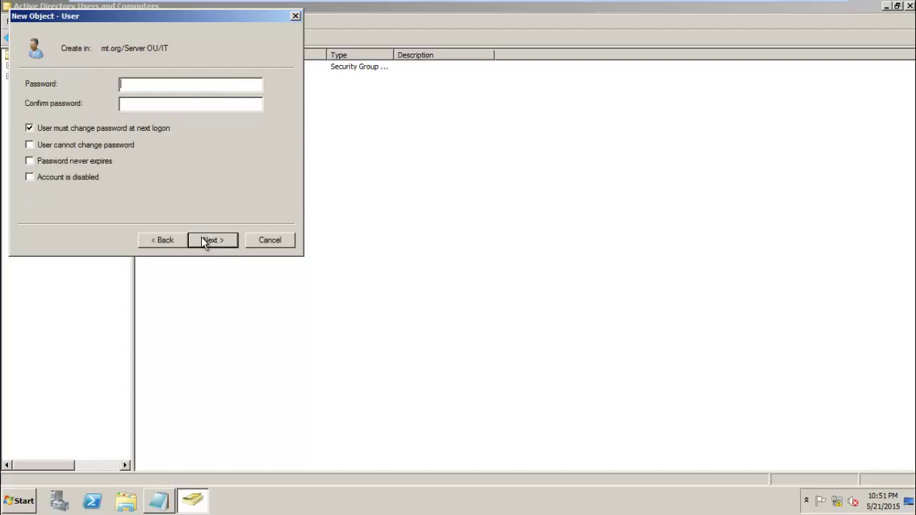
- Uncheck 'User must change password at next logon' and enter and confirm a password
left_click(80, 129)
left_click(133, 86)
type("Pass")
key("BackSpace")
key("BackSpace")
key("BackSpace")
key("BackSpace")
type("Pa")
type("Pa")
- Try to finish creating it01 and dismiss the password policy error
left_click(213, 241)
left_click(213, 241)
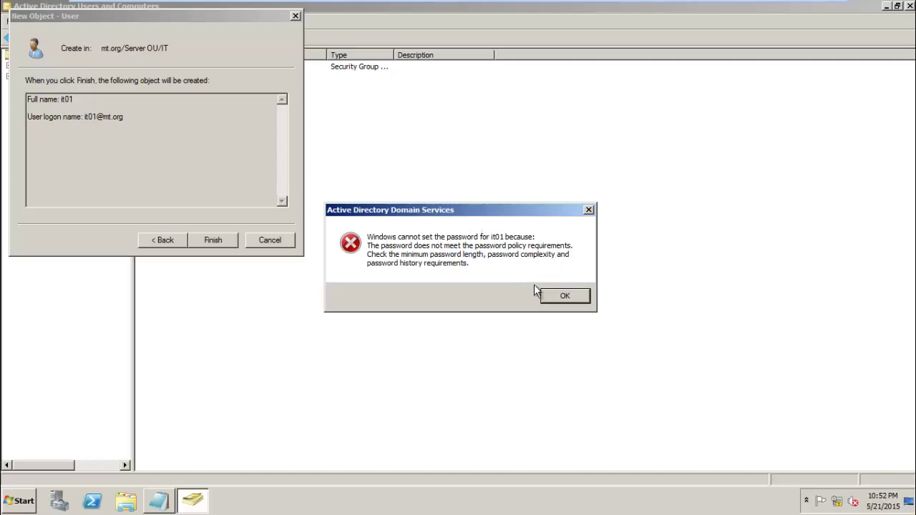
left_click(557, 299)
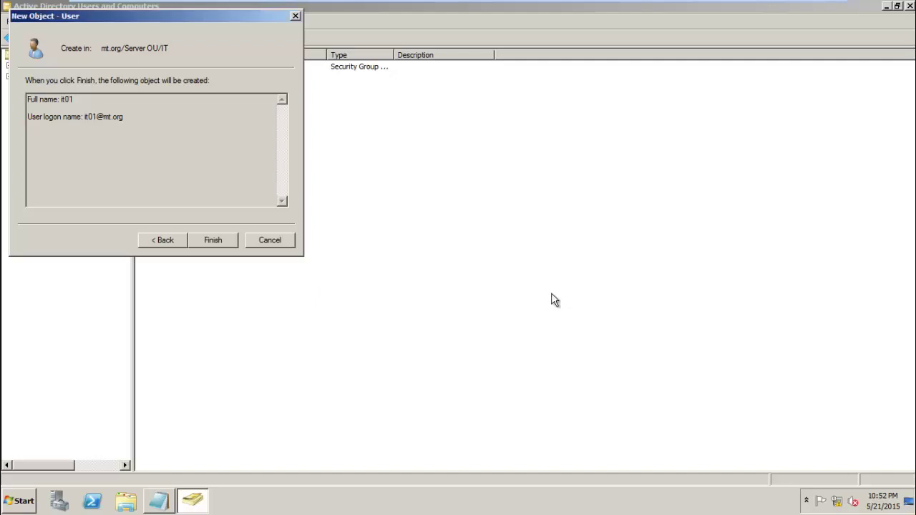
- Launch an empty Microsoft Management Console by running mmc from the Run box
left_click(19, 502)
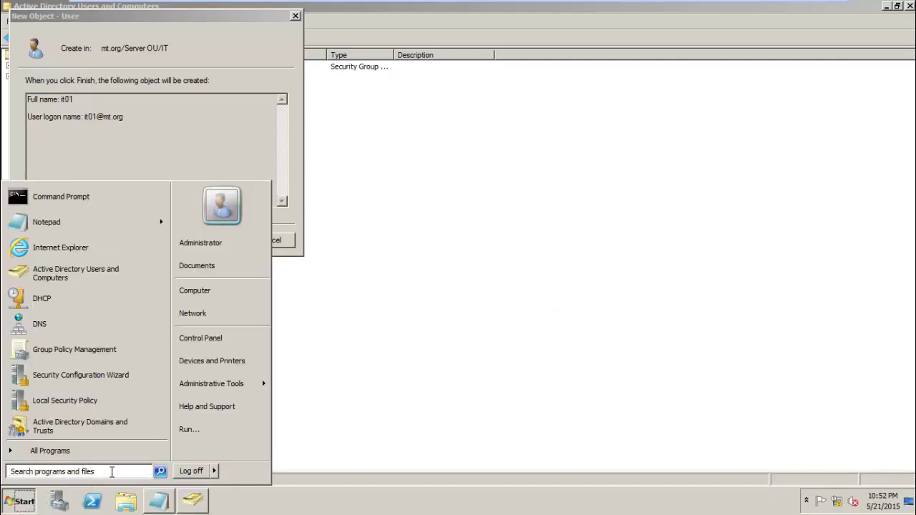
left_click(111, 470)
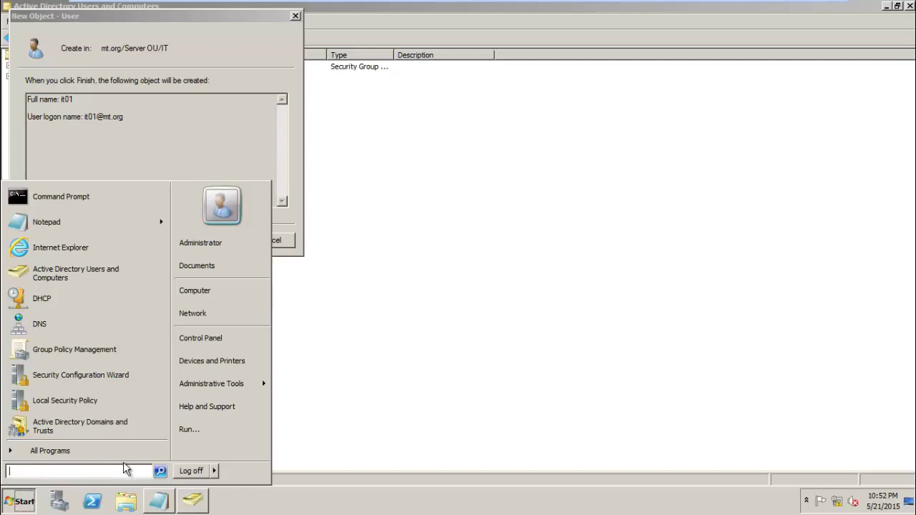
left_click(22, 509)
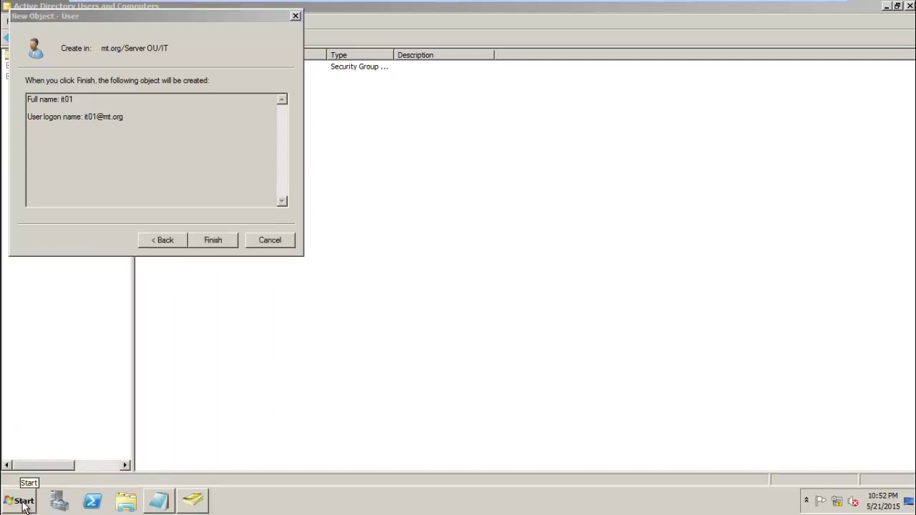
key("super+r")
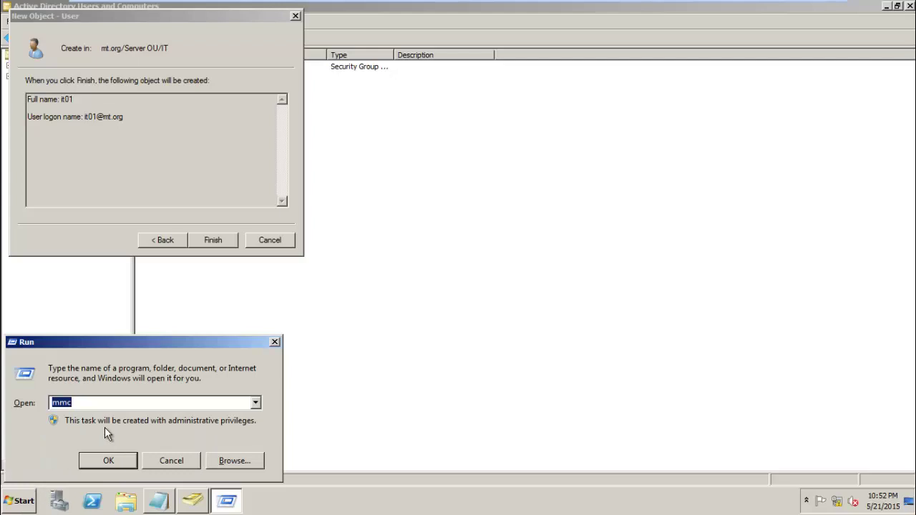
key("Return")
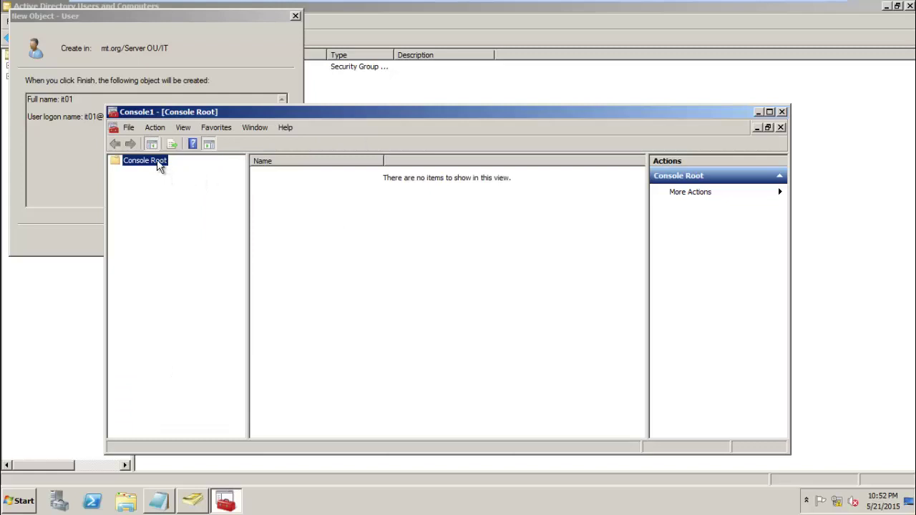
- In Add/Remove Snap-ins, add Group Policy Management Editor to bring up its object wizard
left_click(129, 128)
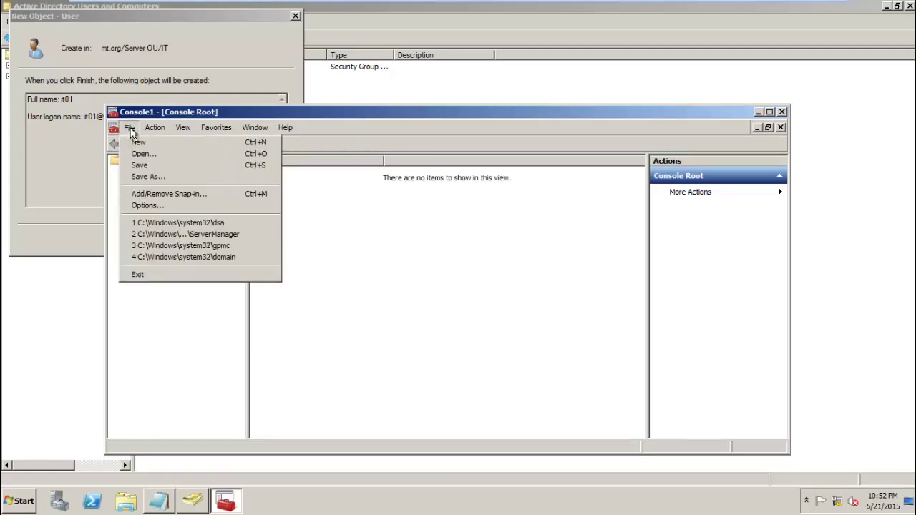
left_click(151, 198)
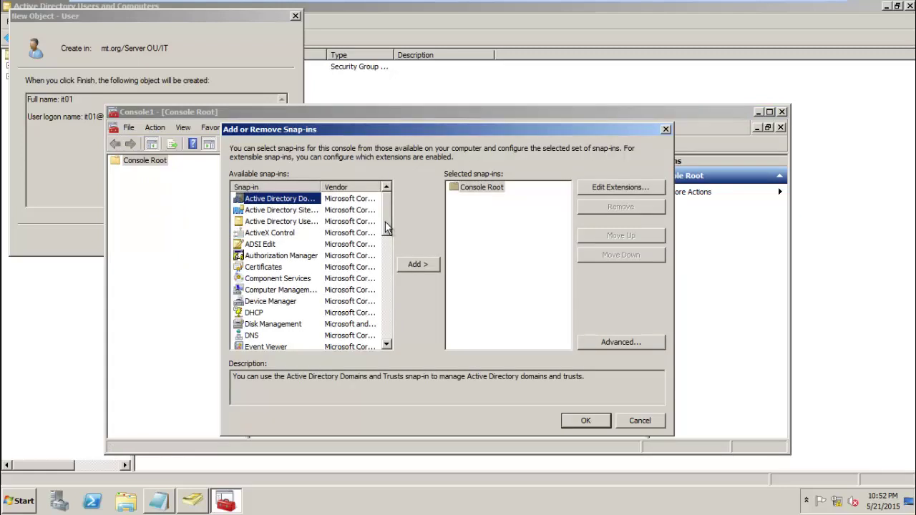
key("g")
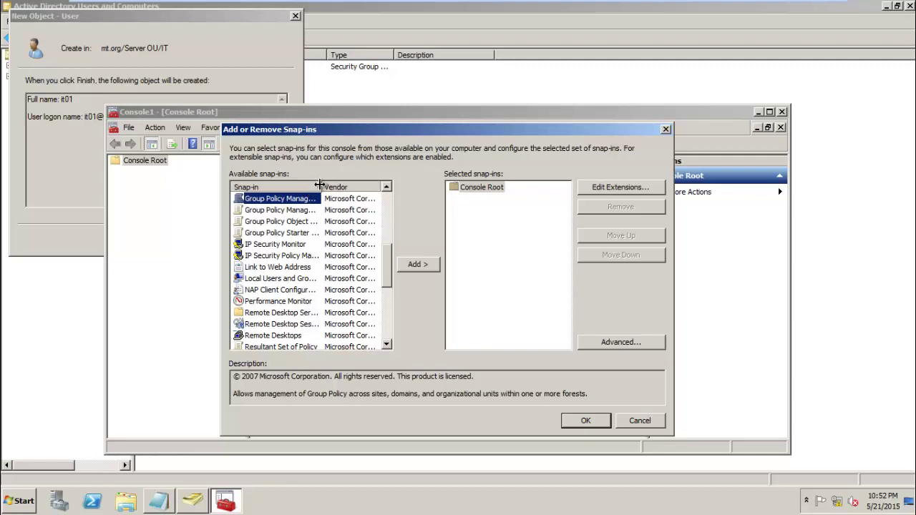
double_click(318, 187)
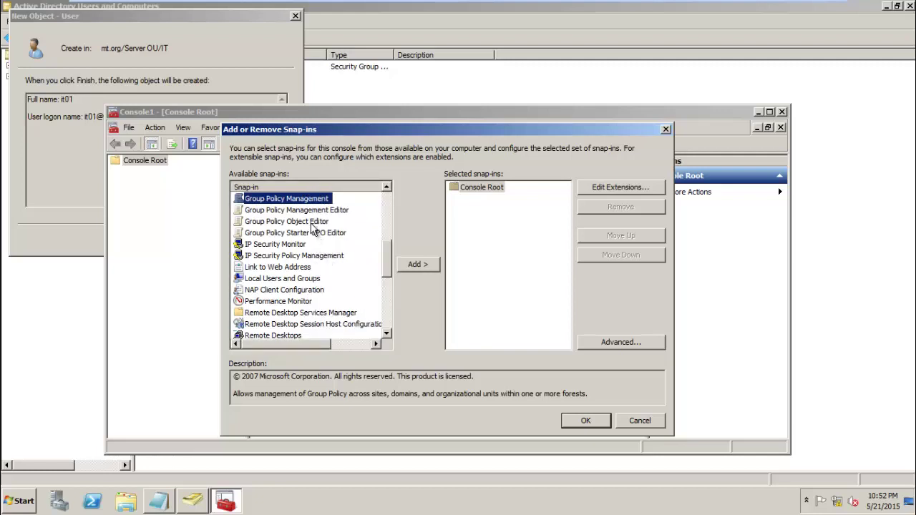
left_click(309, 223)
left_click(309, 210)
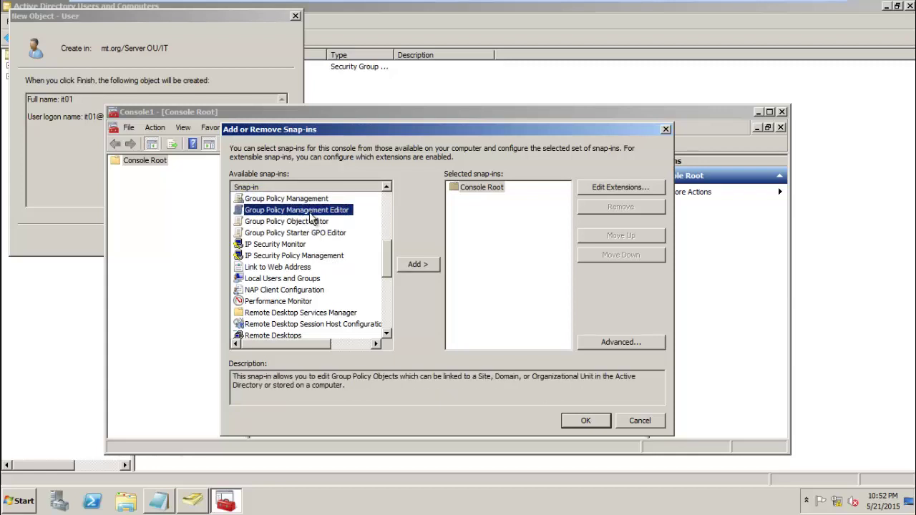
double_click(309, 212)
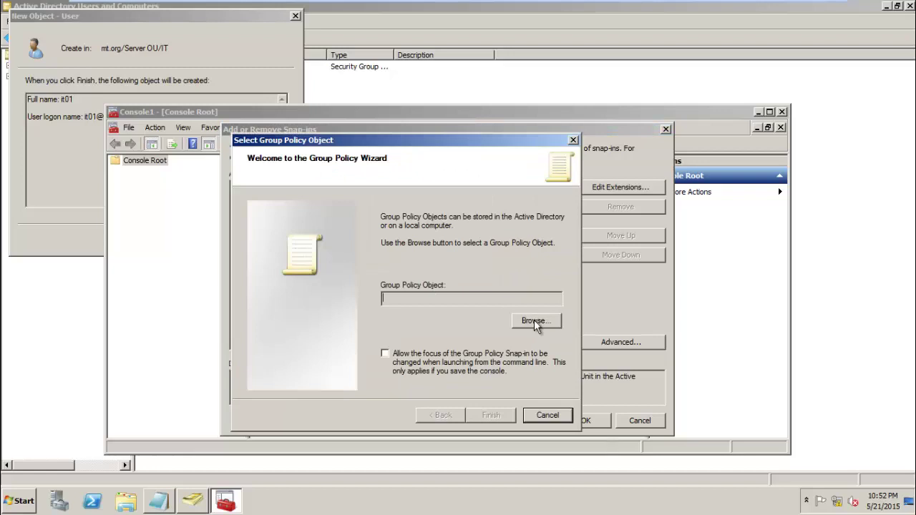
- Browse all Group Policy Objects, pick Default Domain Policy, and finish the wizard
left_click(534, 321)
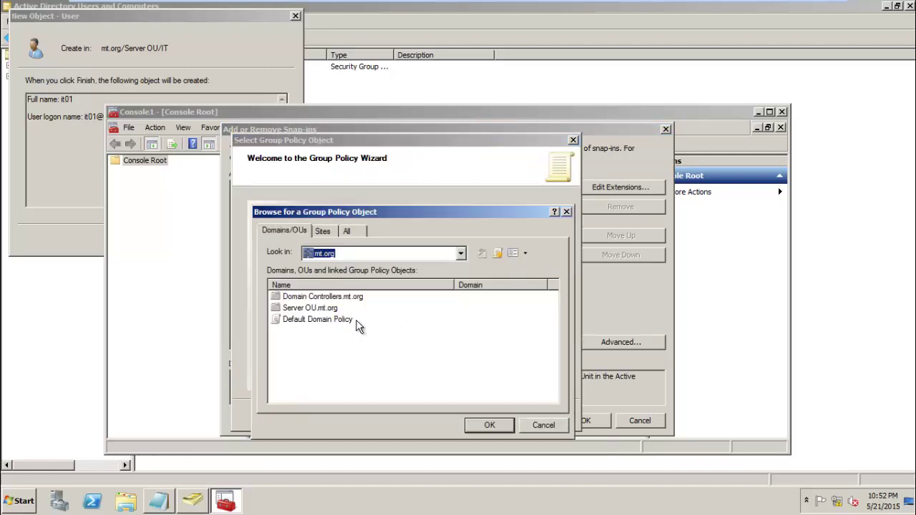
left_click(354, 233)
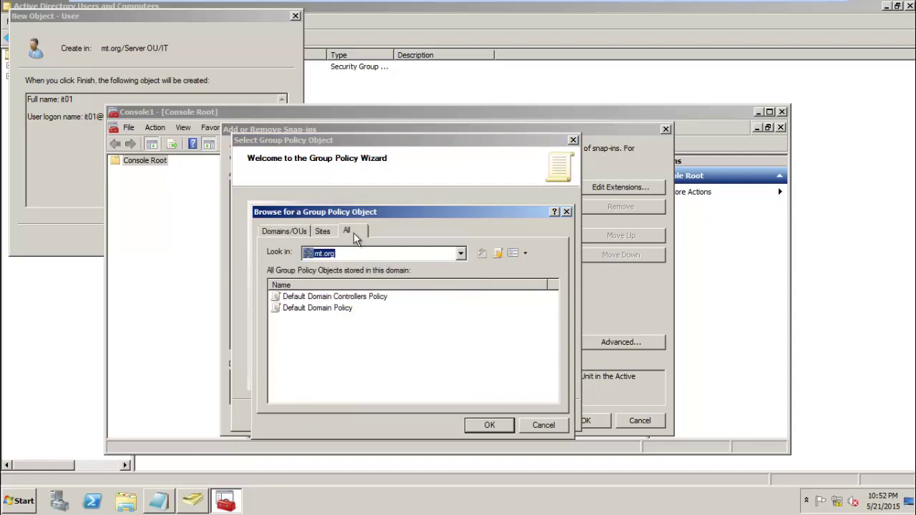
left_click(293, 231)
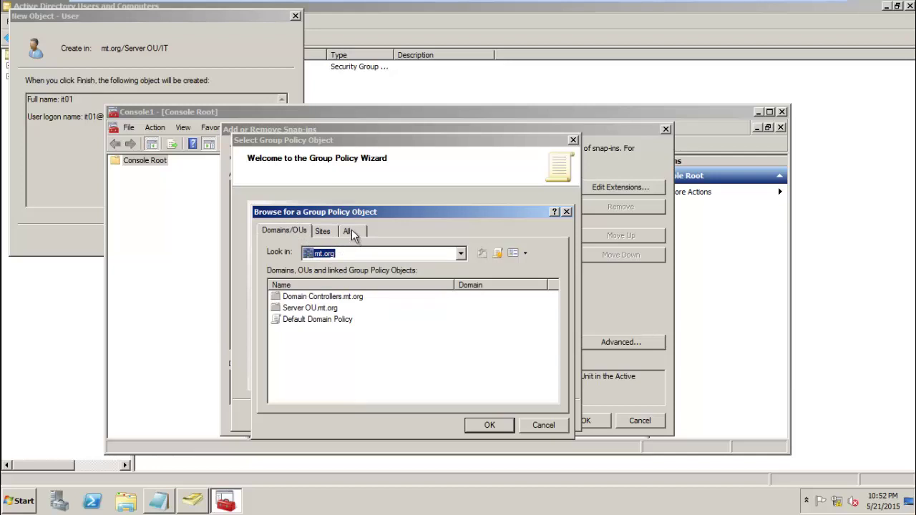
left_click(351, 232)
left_click(314, 309)
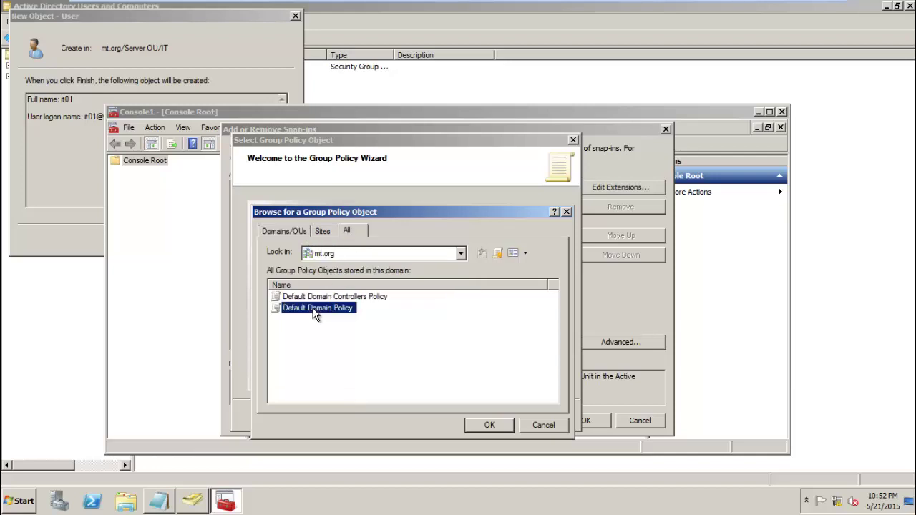
left_click(481, 425)
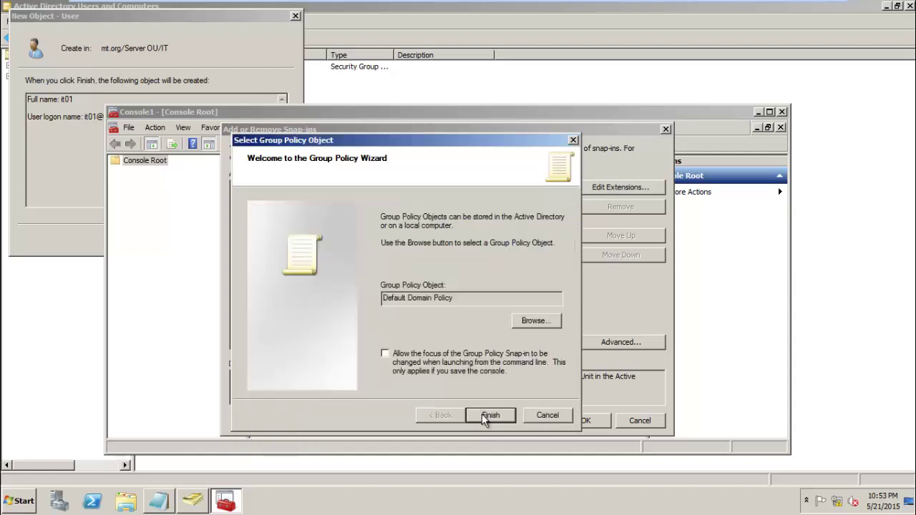
left_click(484, 417)
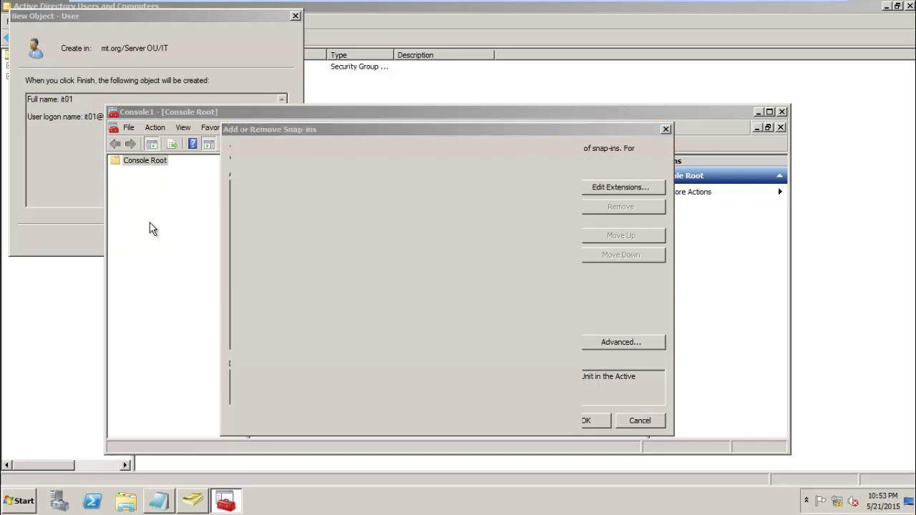
left_click(170, 135)
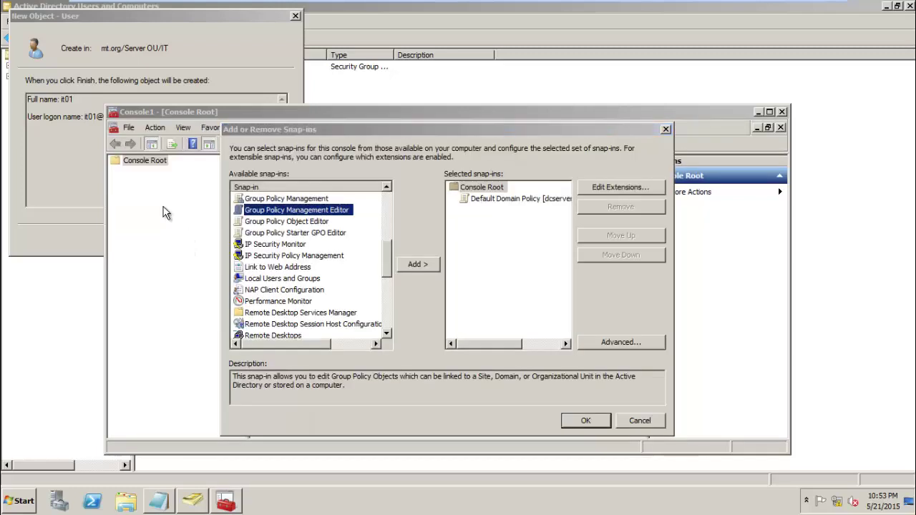
- Confirm the snap-in and expand Default Domain Policy's Computer Configuration down to Security Settings
left_click(581, 420)
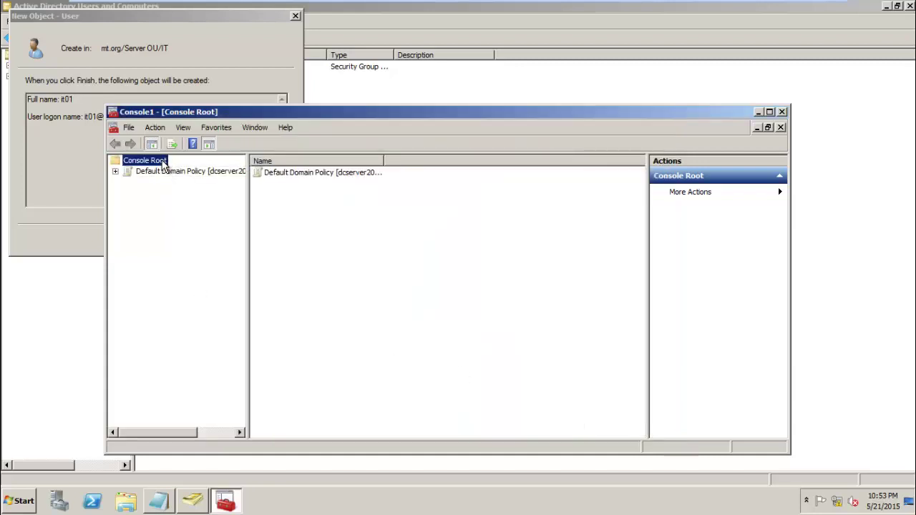
left_click(165, 171)
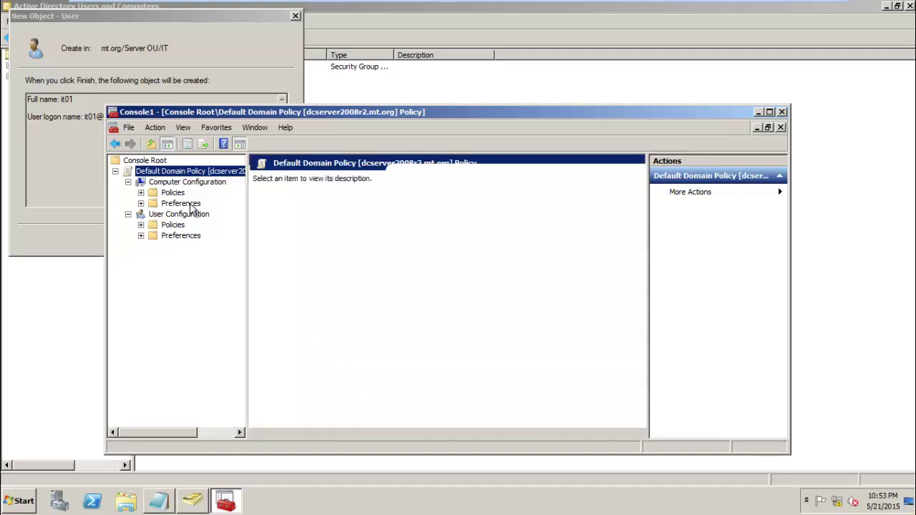
double_click(173, 192)
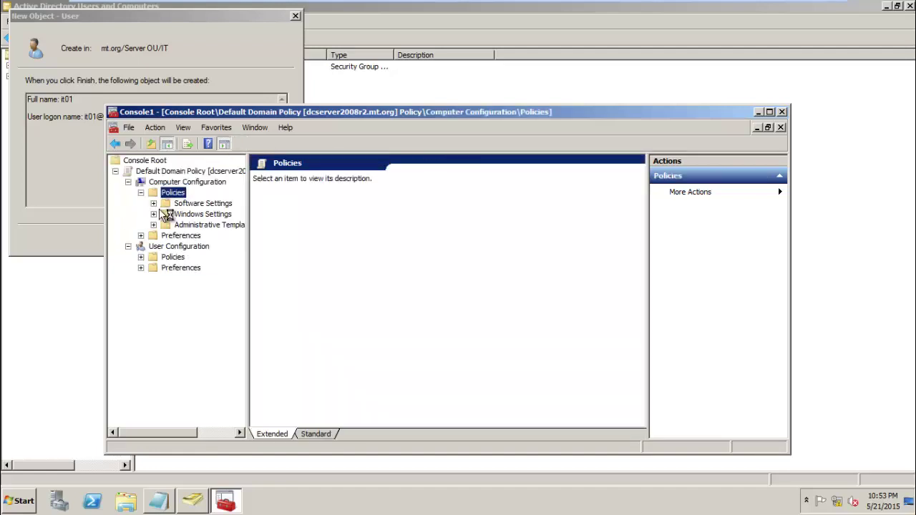
left_click(141, 257)
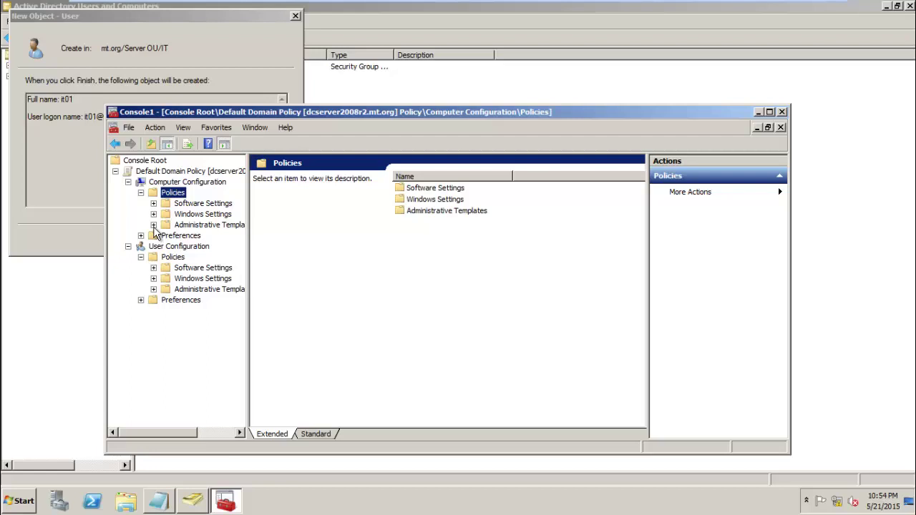
left_click(179, 213)
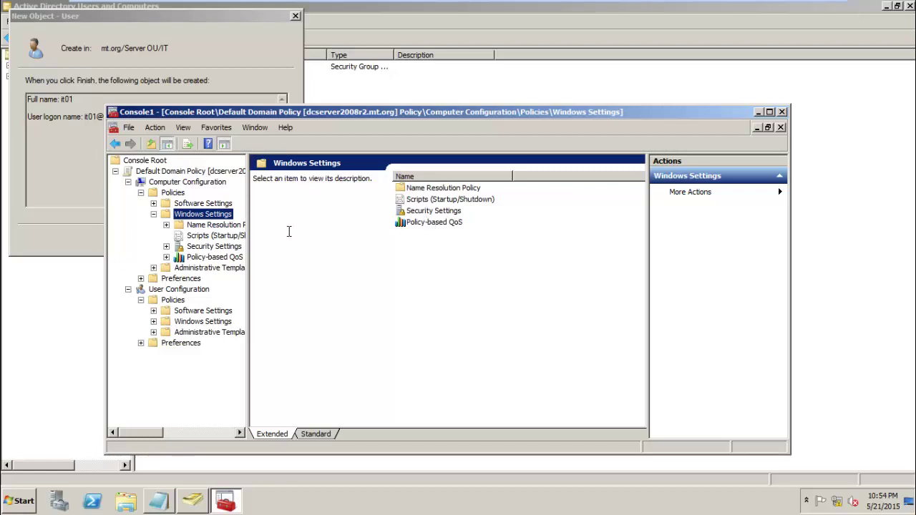
left_click_drag(248, 232, 325, 235)
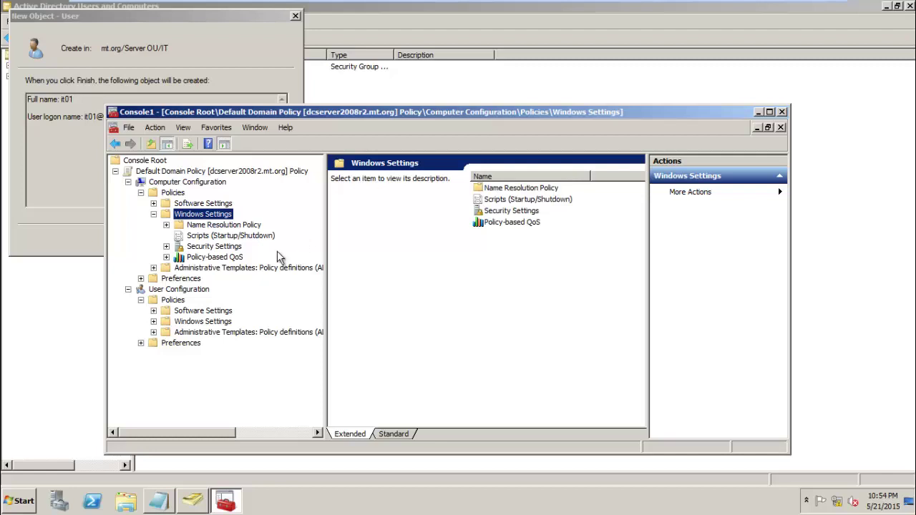
double_click(222, 248)
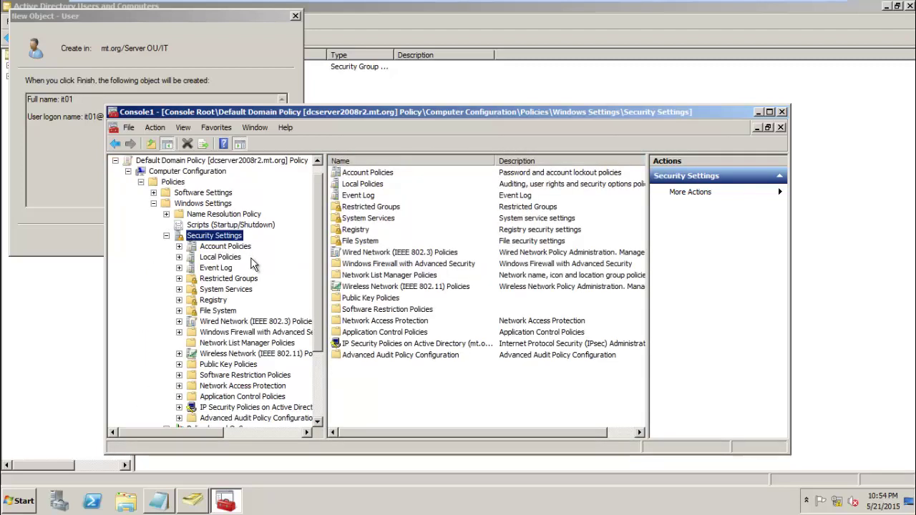
- Open Account Policies > Password Policy and set password complexity requirements to Disabled
left_click(221, 249)
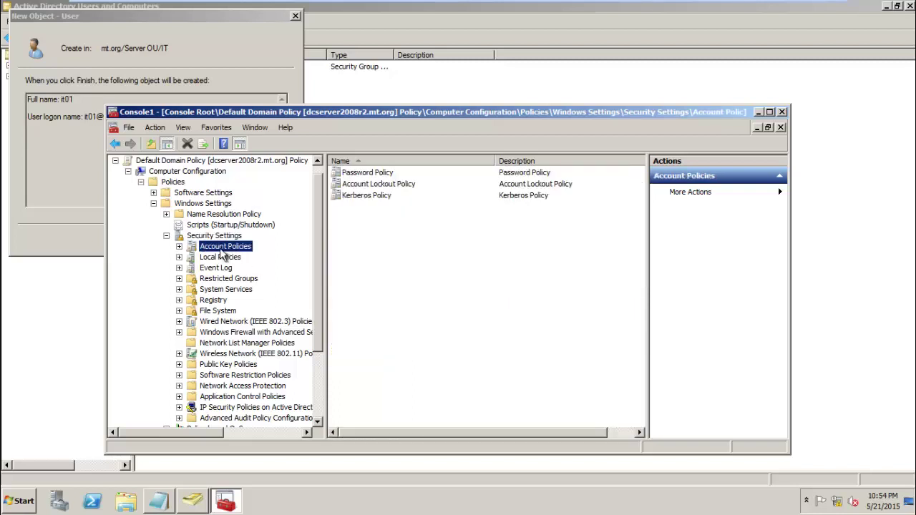
double_click(356, 174)
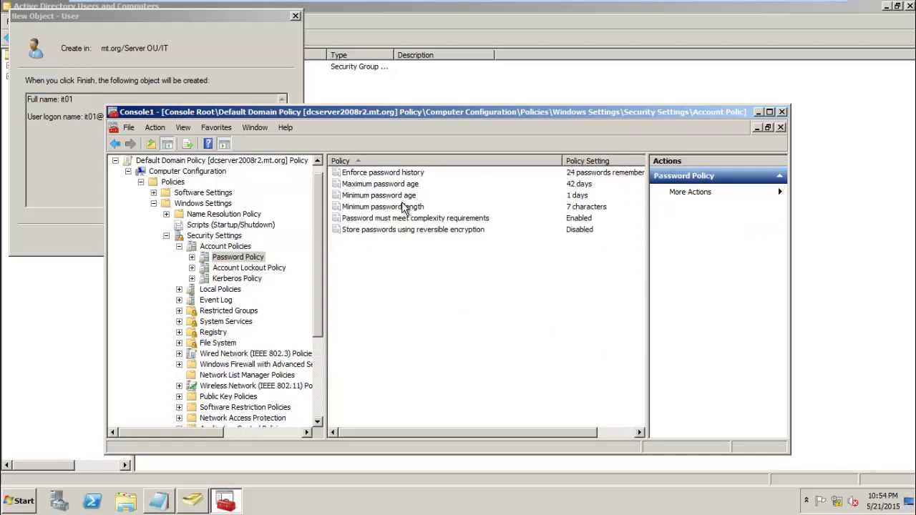
left_click(415, 218)
right_click(415, 218)
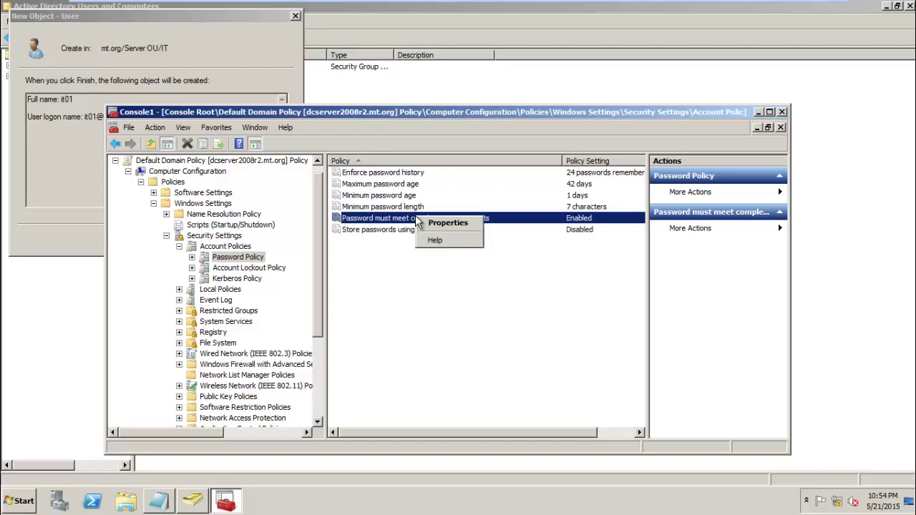
left_click(425, 222)
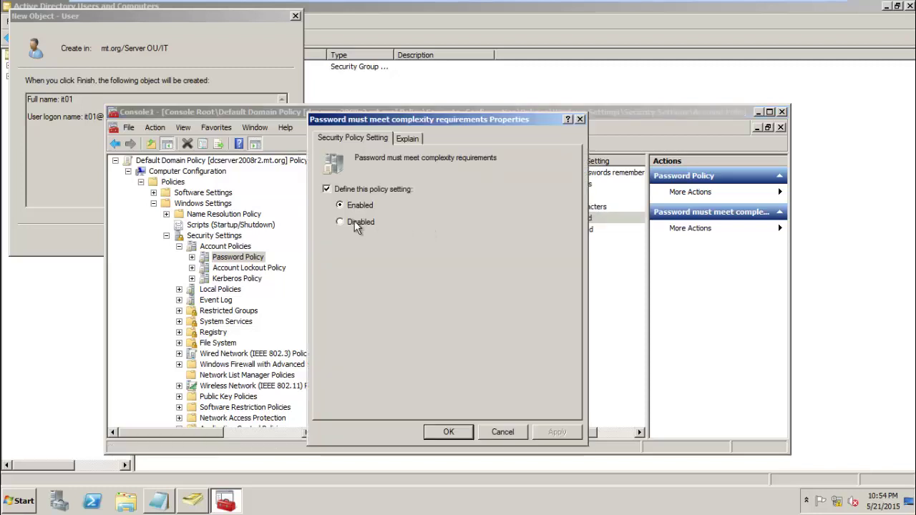
left_click(354, 222)
left_click(444, 436)
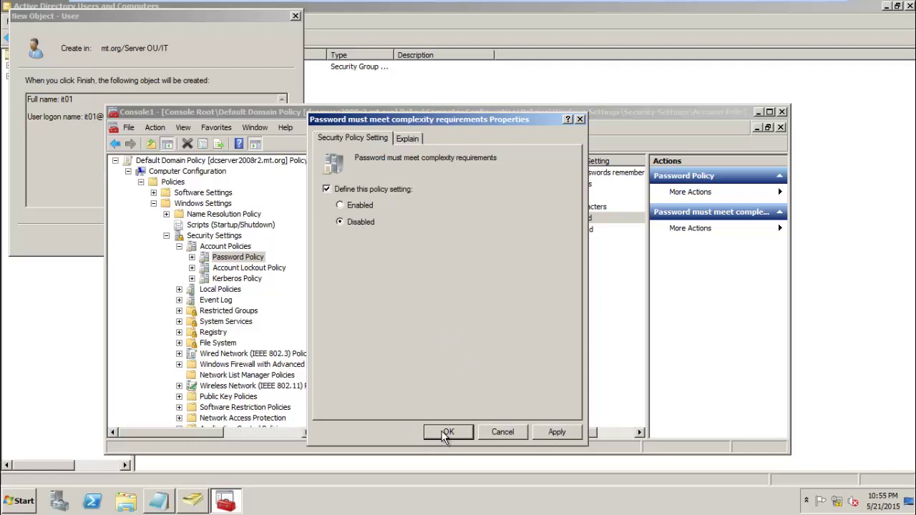
left_click(444, 436)
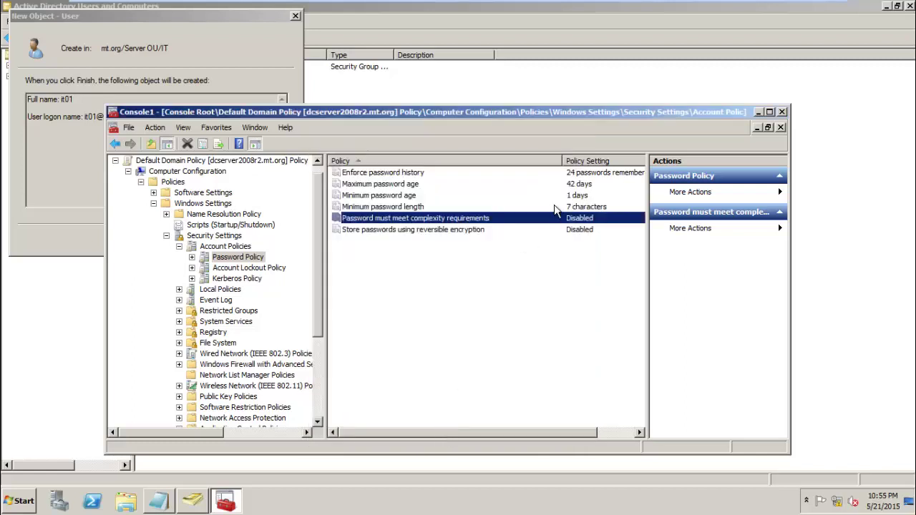
- Change the minimum password length from 7 to 0 characters
left_click(554, 206)
right_click(554, 206)
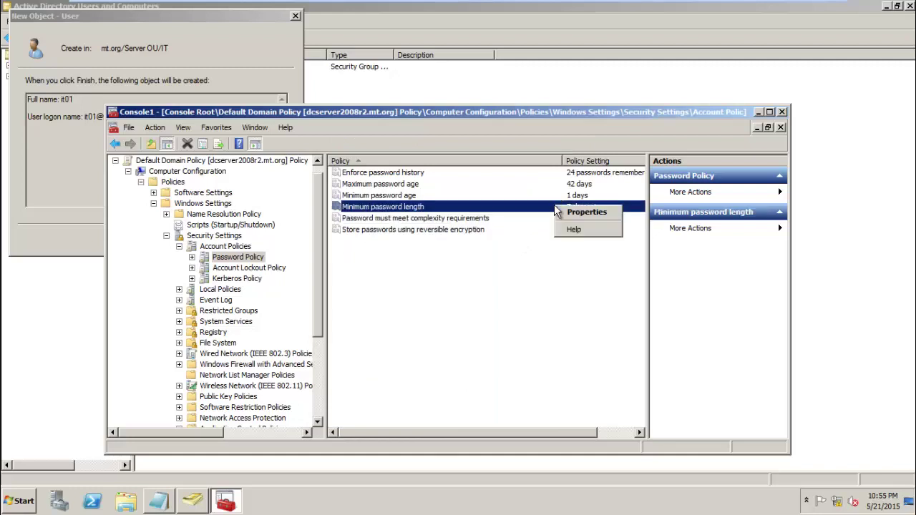
left_click(573, 213)
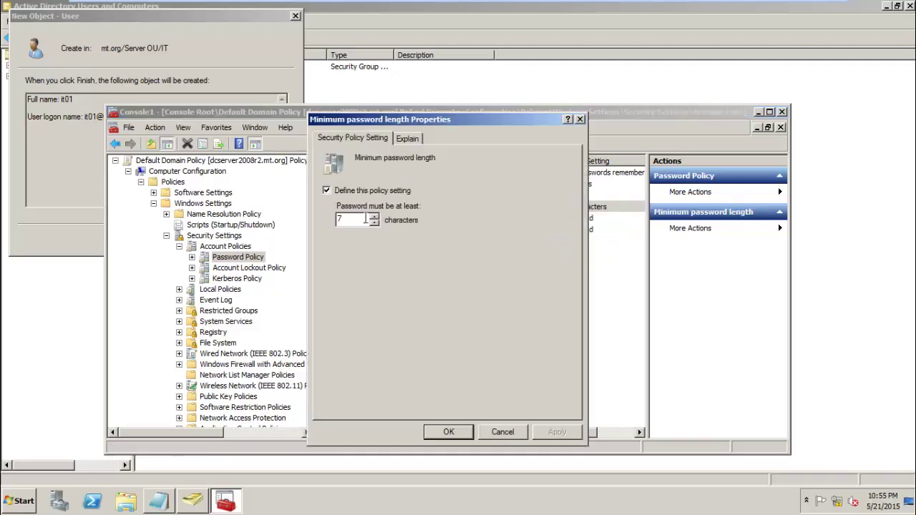
left_click_drag(366, 219, 304, 222)
type("0")
left_click(461, 432)
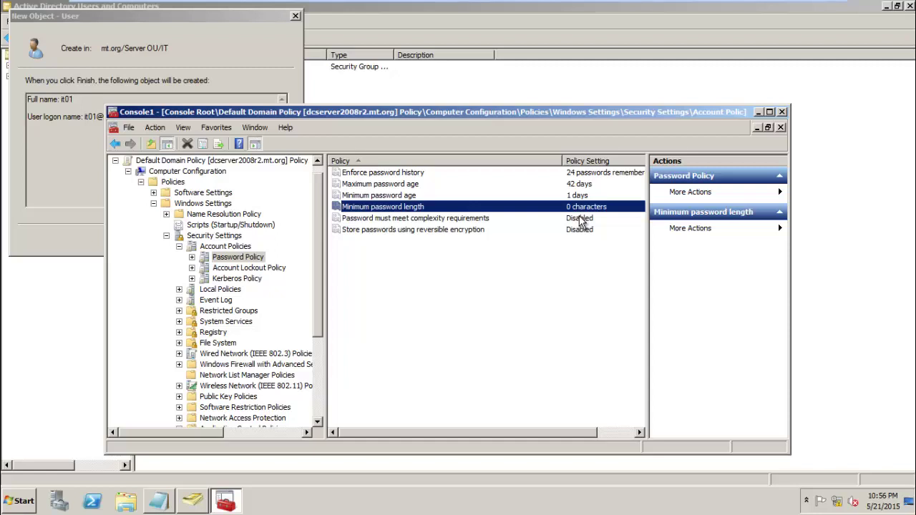
- Close the Management Console without saving its settings, then open and close the Computer window
left_click(782, 112)
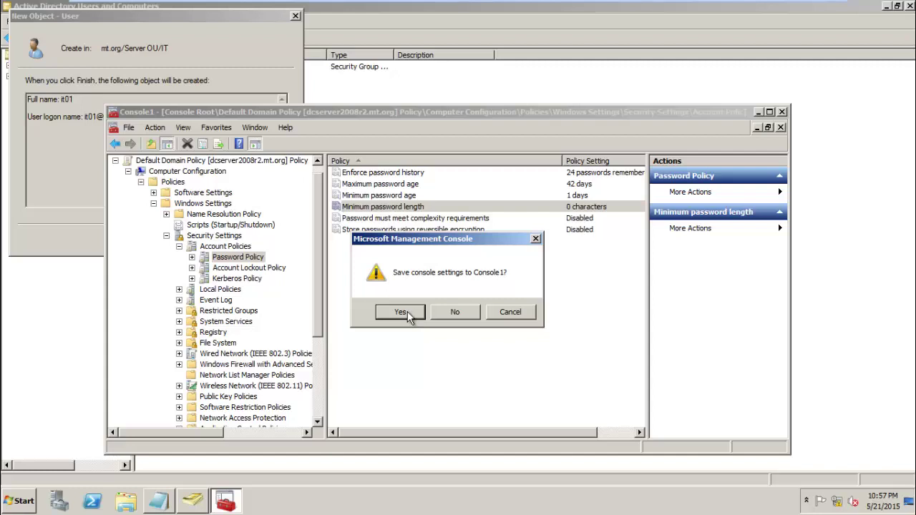
left_click(407, 315)
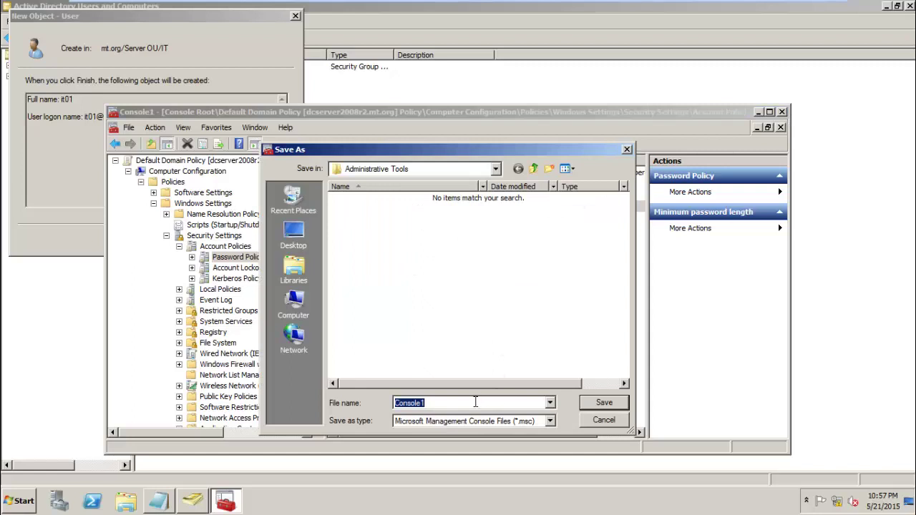
left_click(626, 151)
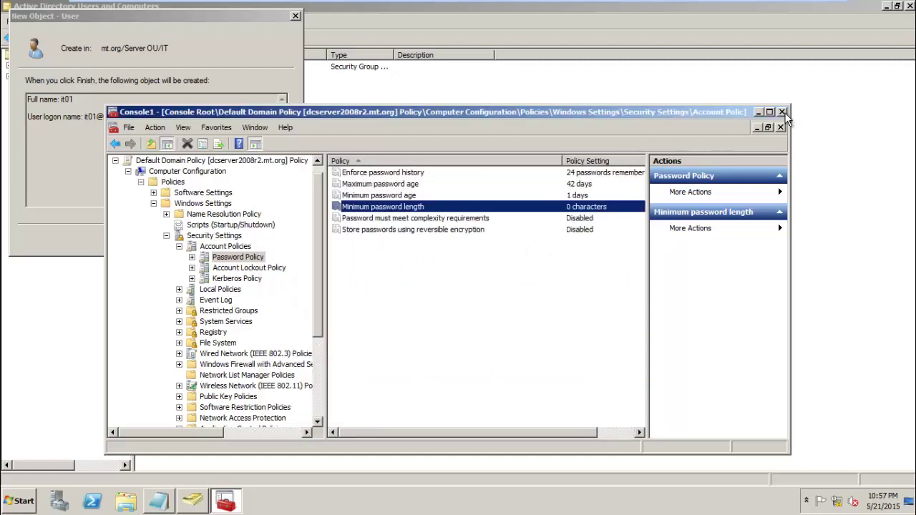
left_click(783, 112)
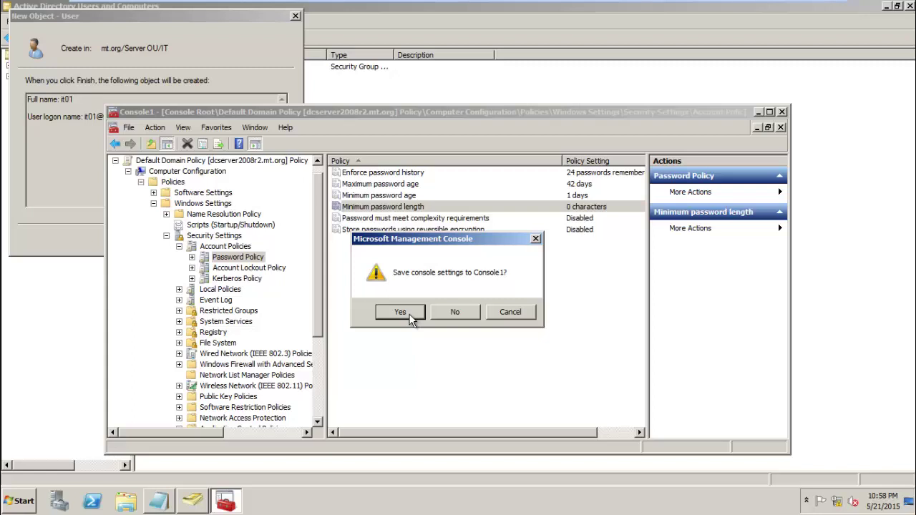
left_click(455, 313)
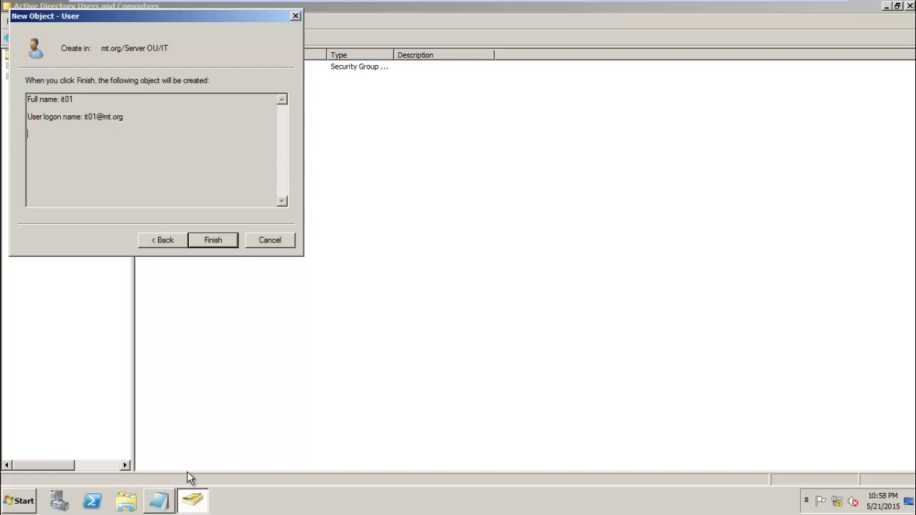
key("super+e")
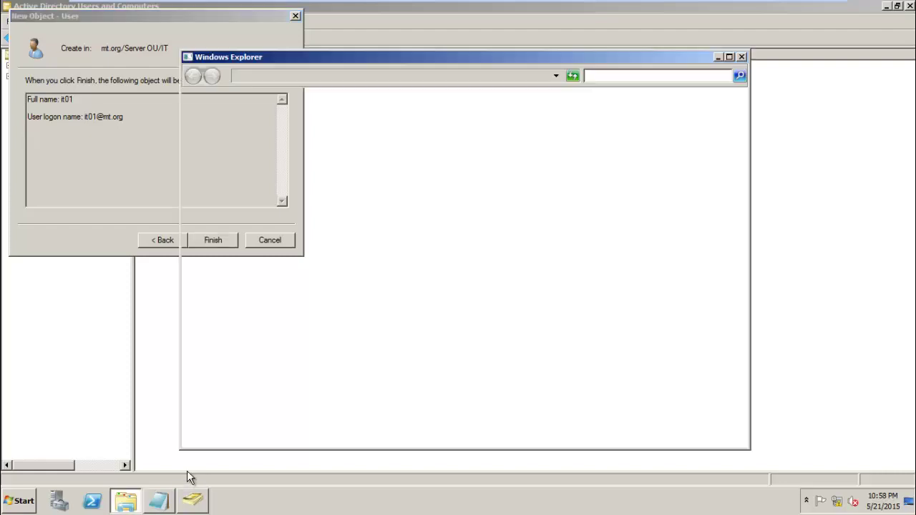
left_click(742, 57)
- Open the Run box and begin entering the gpupdate /force command
key("super+r")
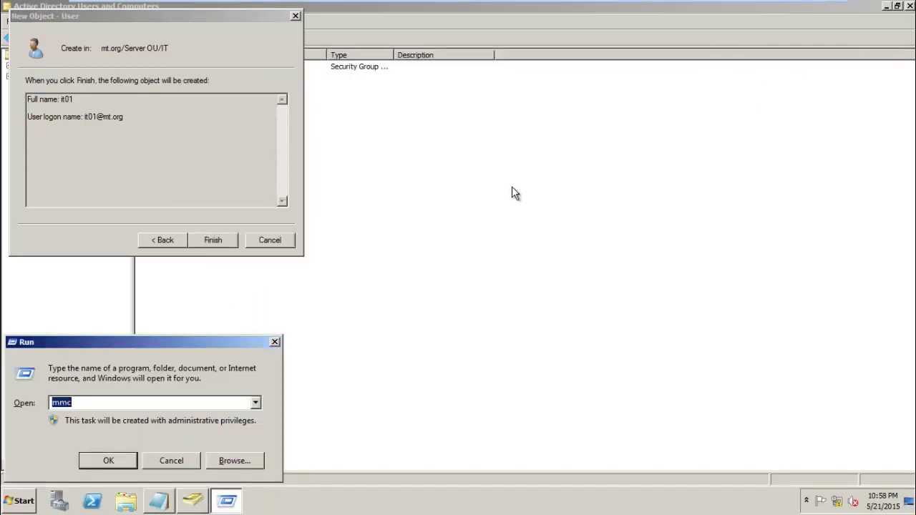
type("gppudate \\fo")
type("r")
- Correct the command to gpupdate /force, run it, and close the finished update window
key("BackSpace")
type("/")
key("Left")
key("Left")
key("Left")
key("Left")
key("Left")
key("BackSpace")
type("p")
key("Right")
key("Right")
key("Right")
key("Right")
key("Right")
key("Right")
key("Return")
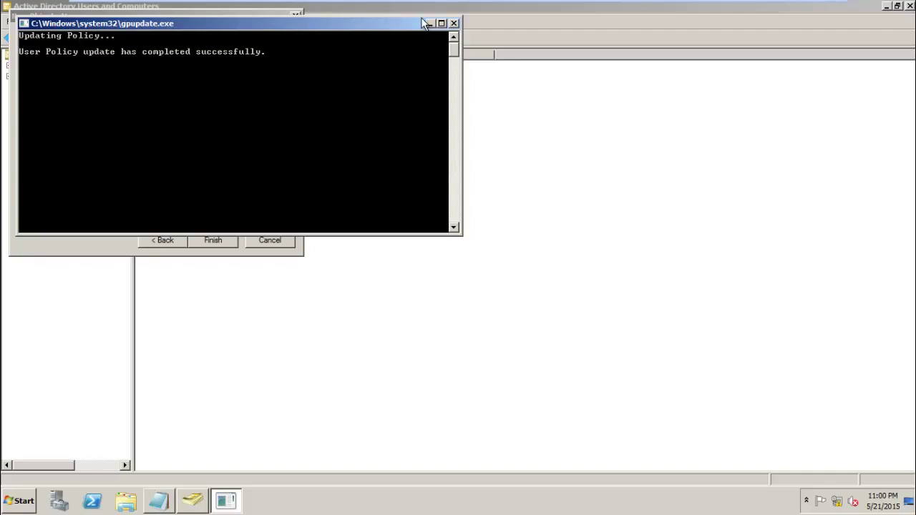
left_click(454, 24)
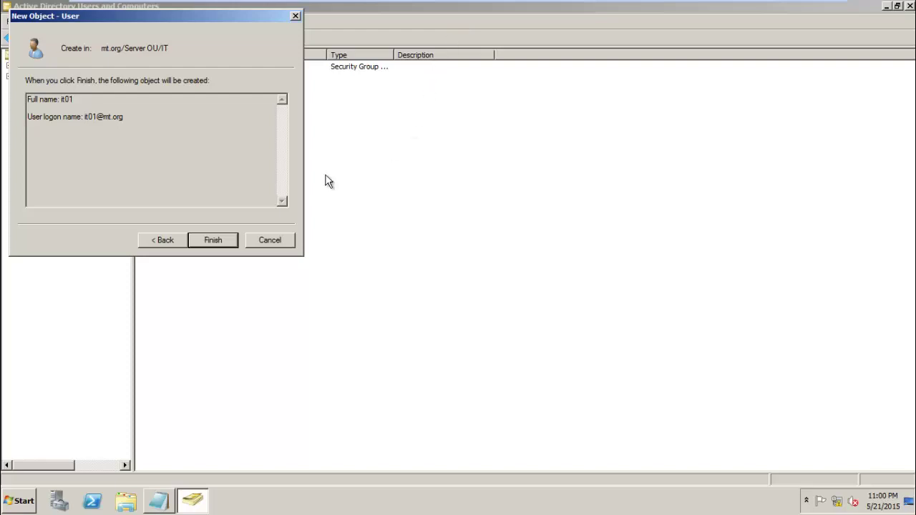
- Finish creating user it01 in the IT OU, then view and close the git group's properties
left_click(207, 240)
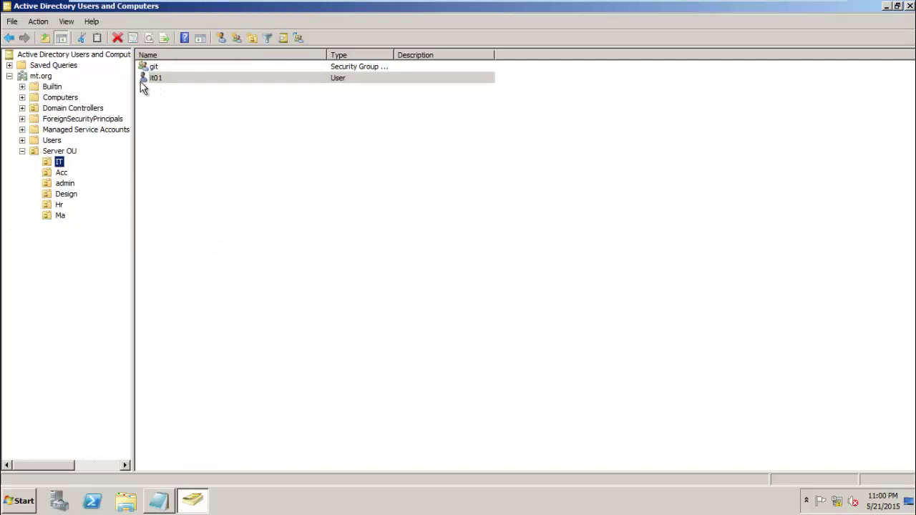
left_click(61, 174)
left_click(60, 163)
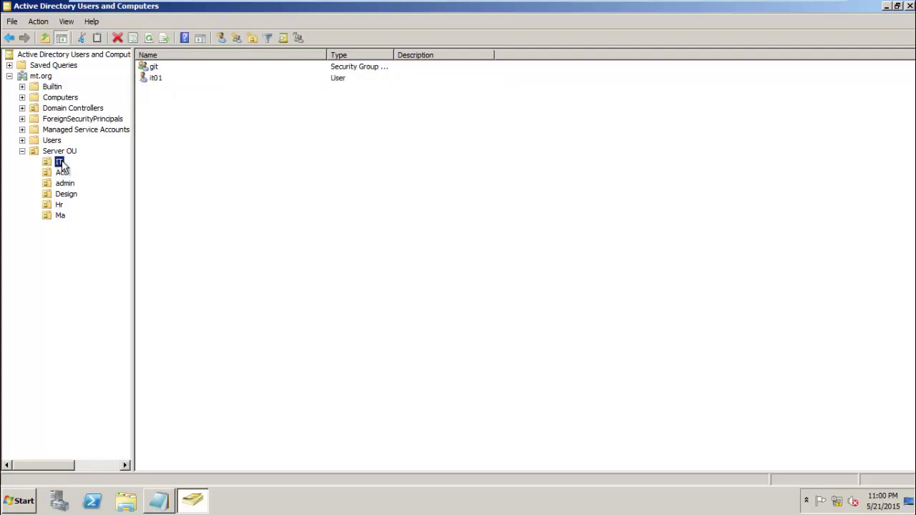
right_click(58, 162)
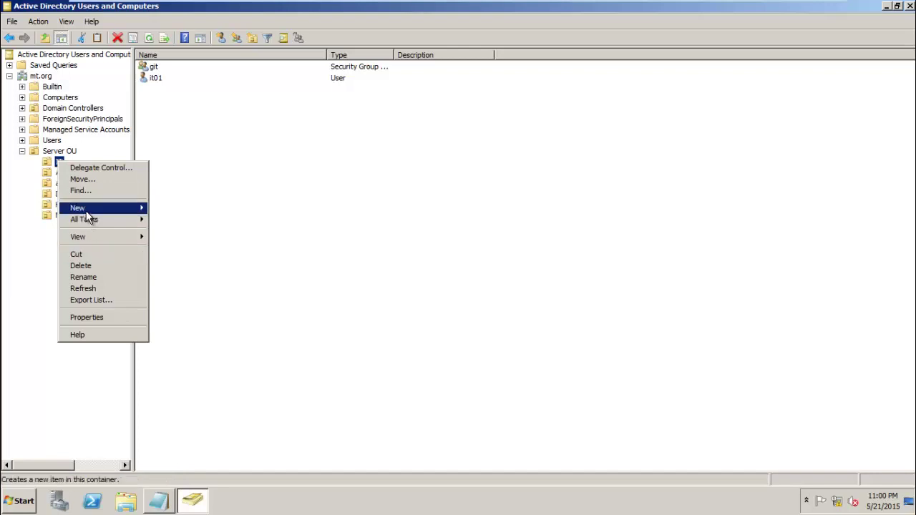
mouse_move(86, 213)
left_click(27, 244)
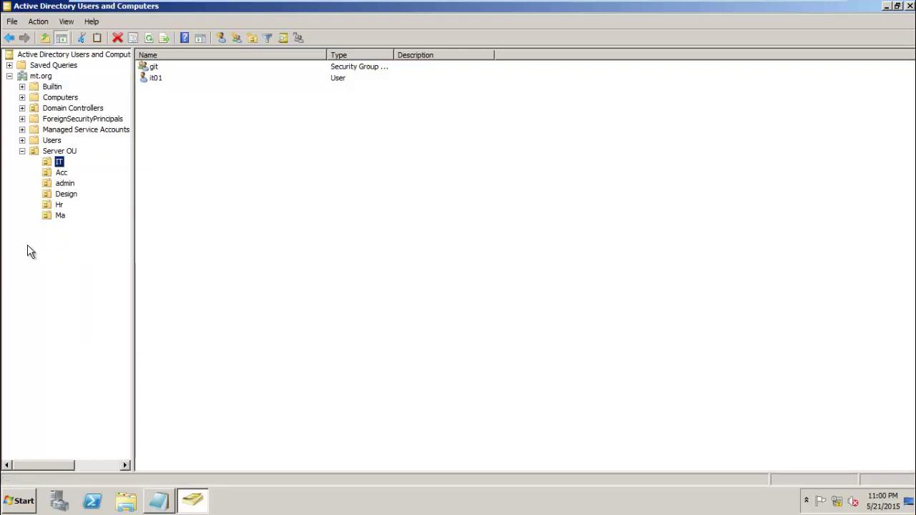
double_click(155, 66)
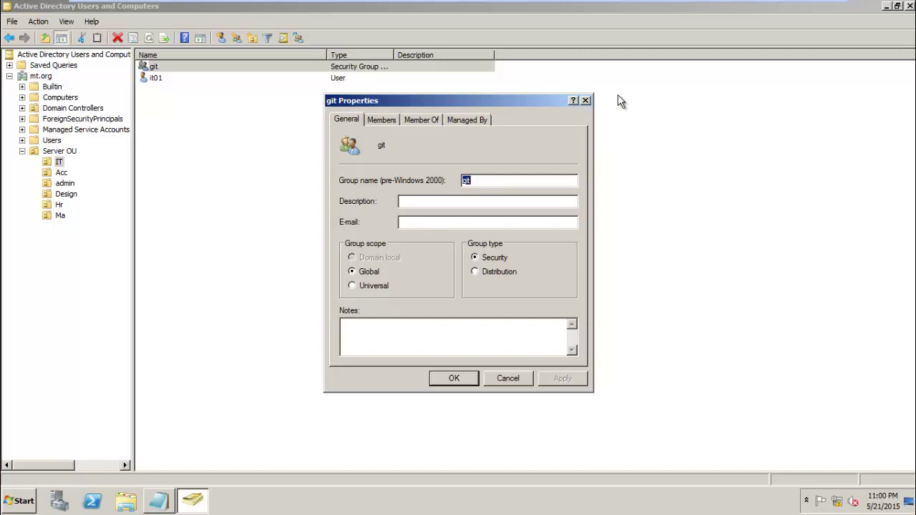
left_click(586, 100)
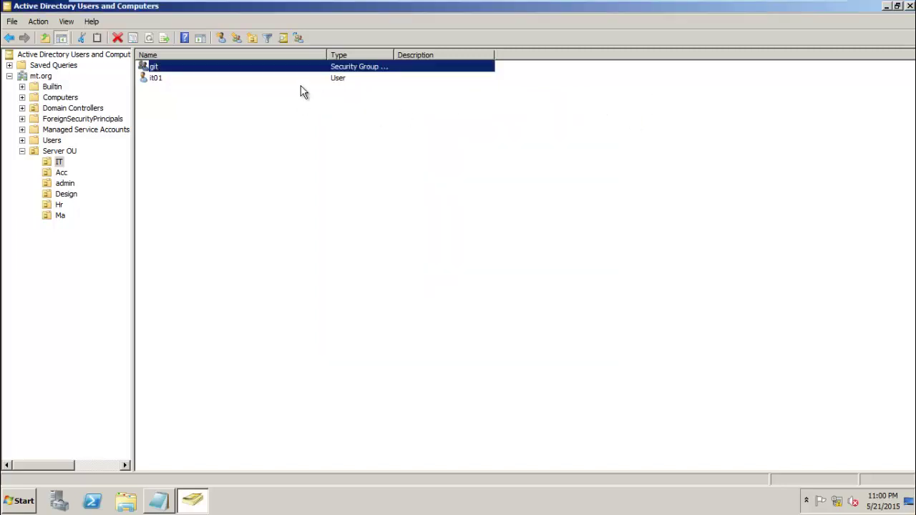
- Add user it01 to the git group, verifying the name, and dismiss the success message
left_click(171, 83)
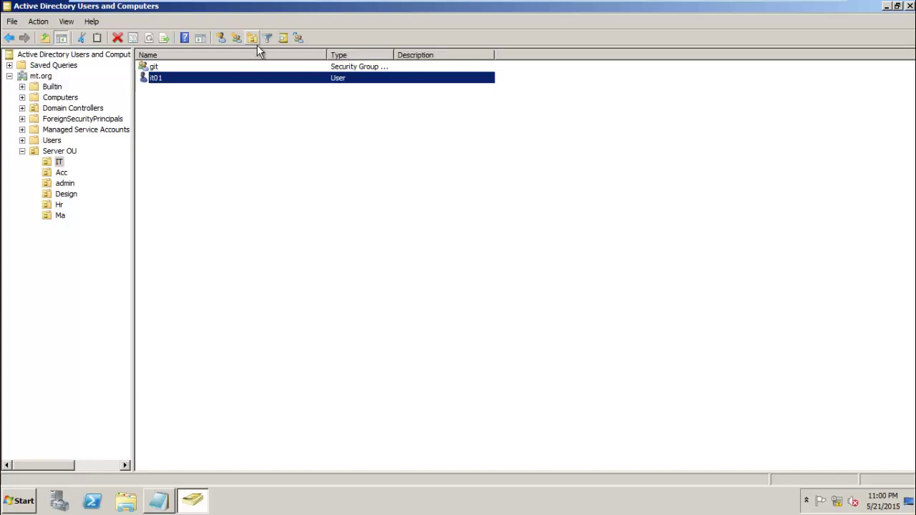
right_click(252, 80)
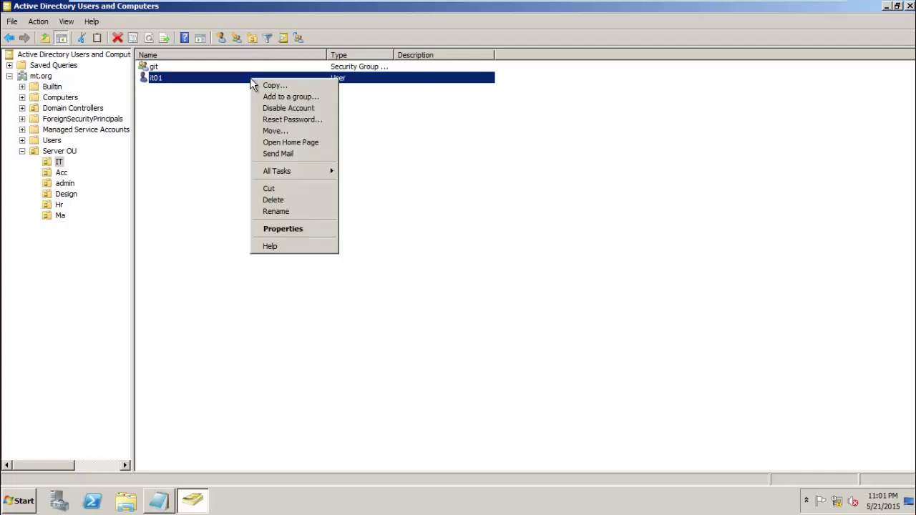
left_click(289, 96)
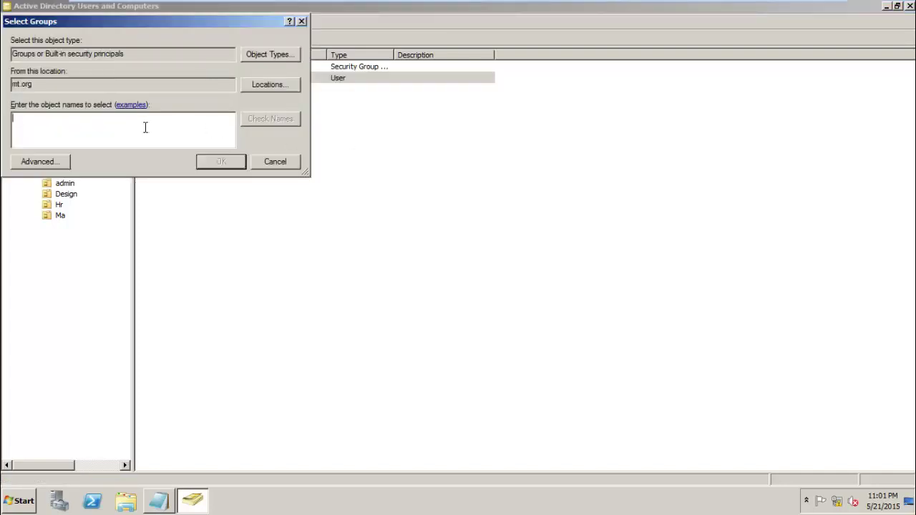
type("git")
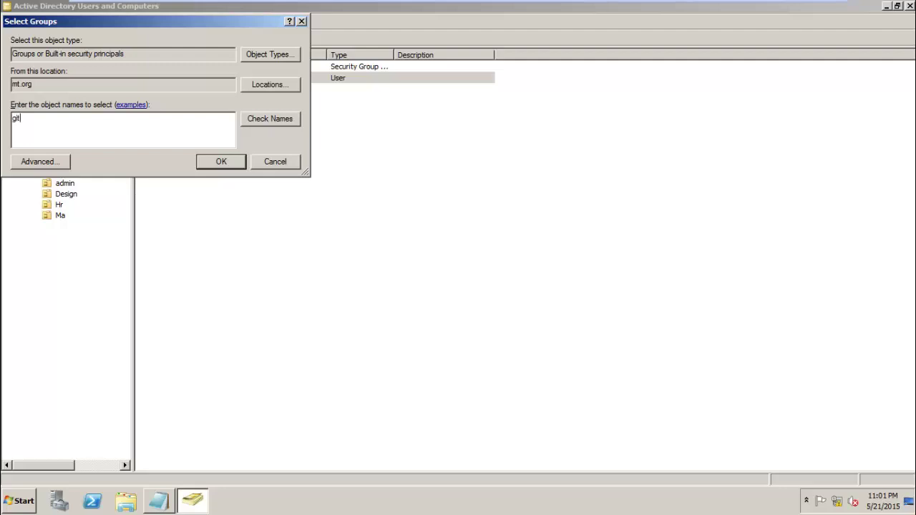
left_click(270, 121)
left_click_drag(182, 26, 334, 144)
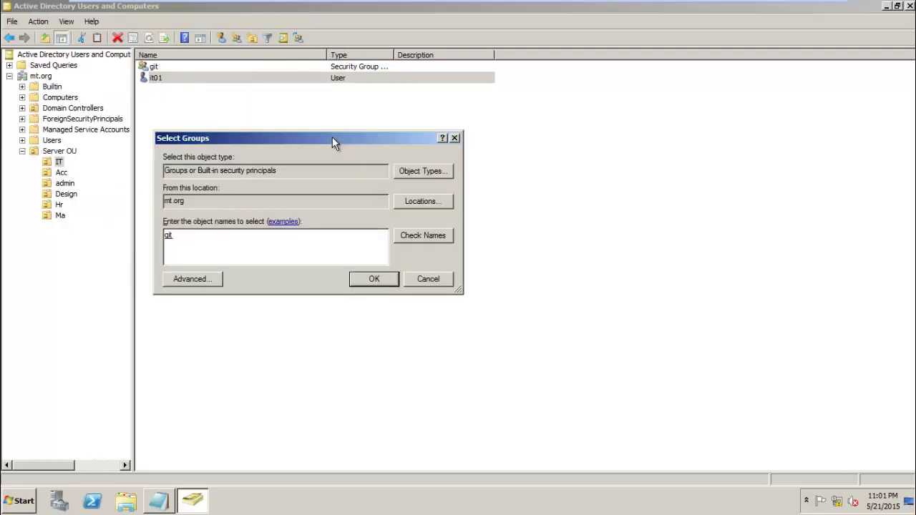
left_click(373, 279)
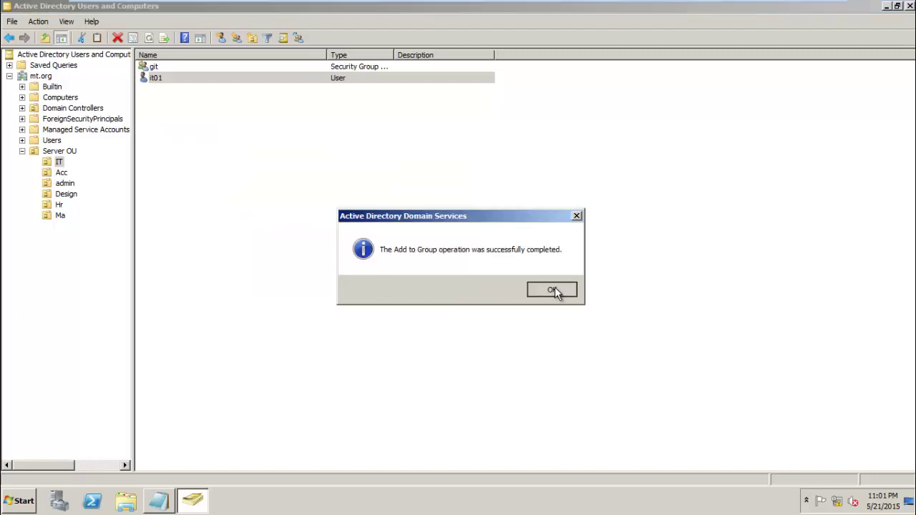
left_click(552, 289)
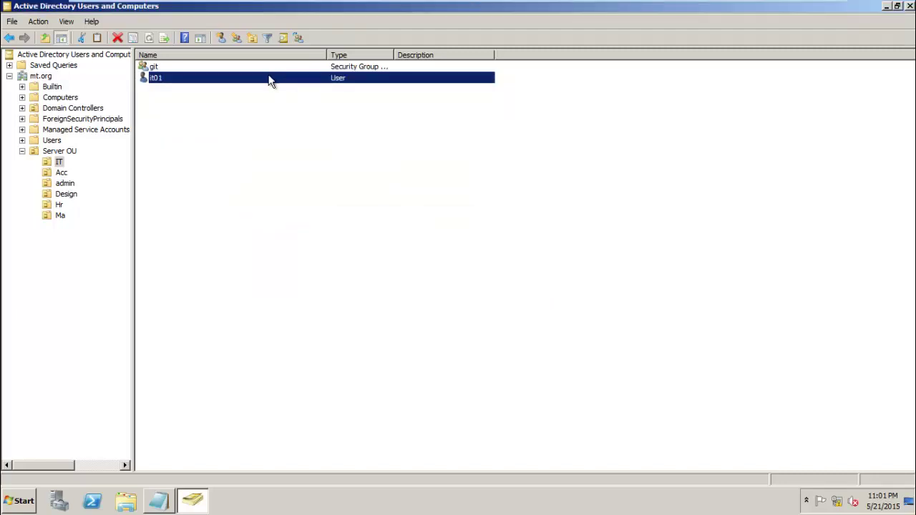
- Start a new user in the IT OU with first name and logon name it02
right_click(60, 163)
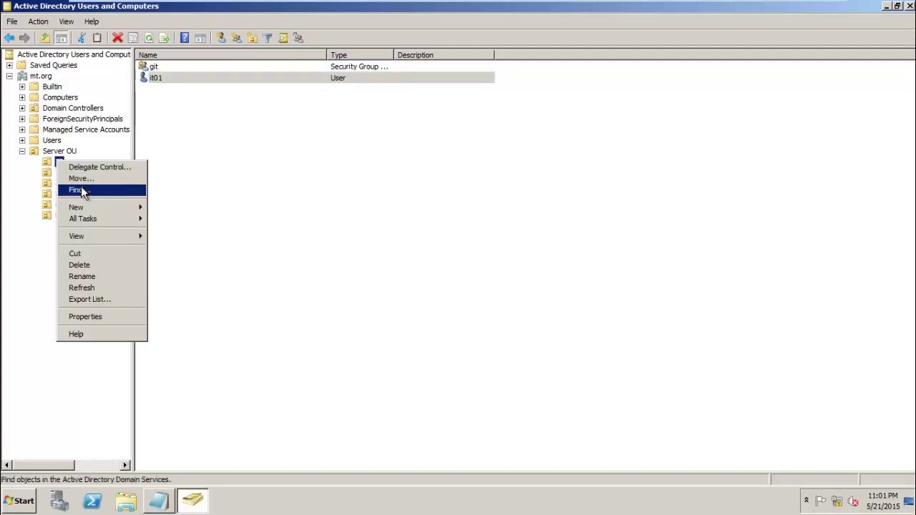
mouse_move(111, 206)
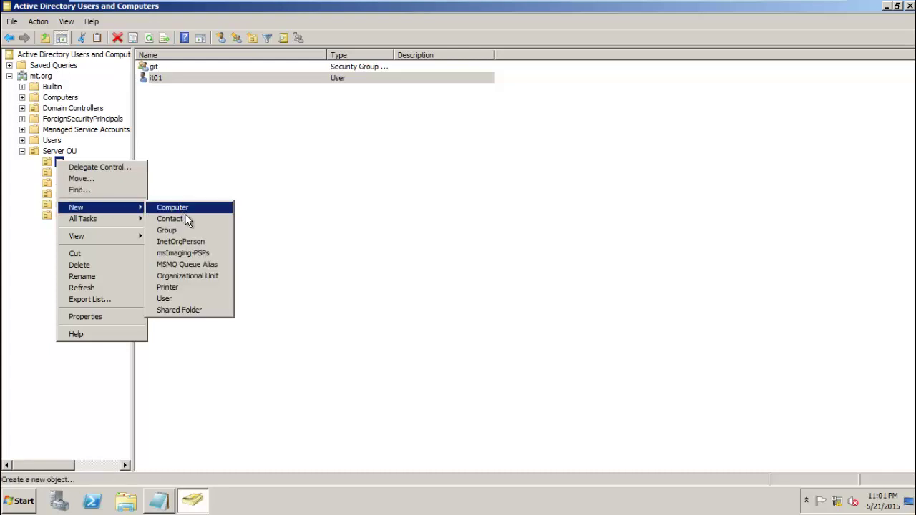
left_click(166, 294)
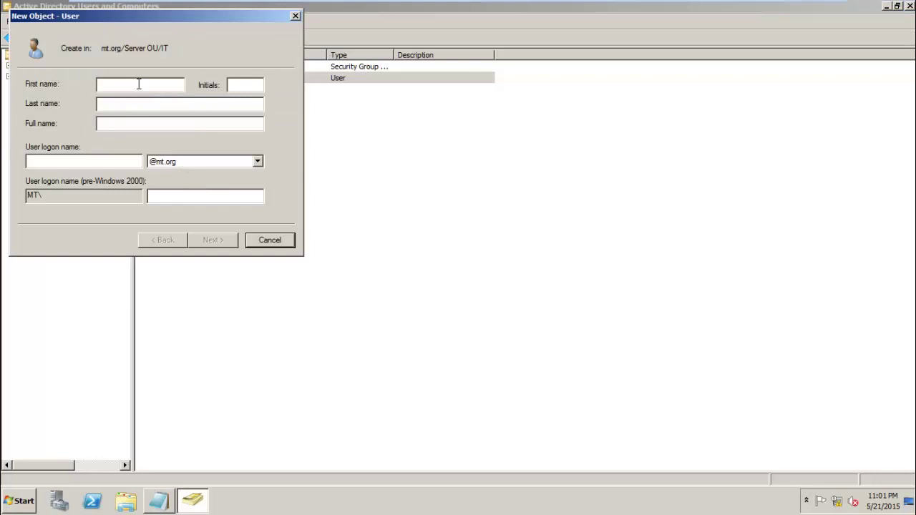
type("it02")
left_click(116, 161)
type("it")
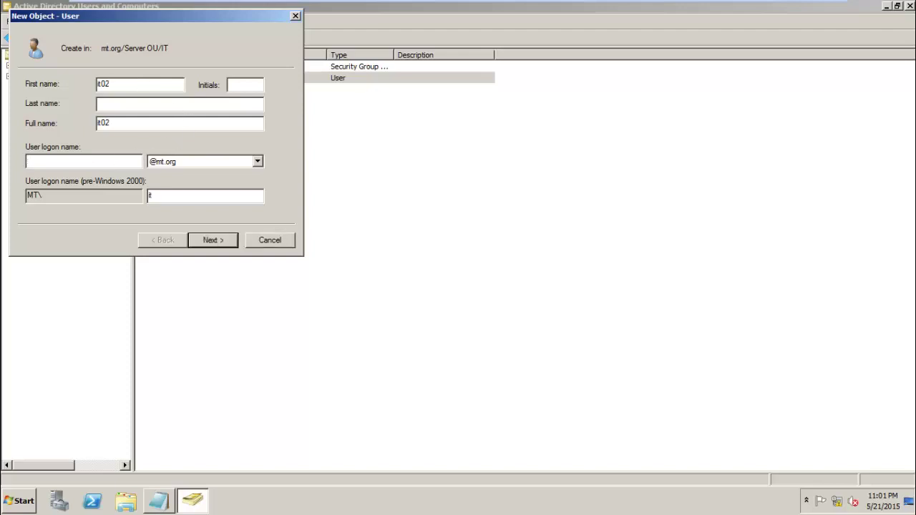
type("02")
left_click(208, 239)
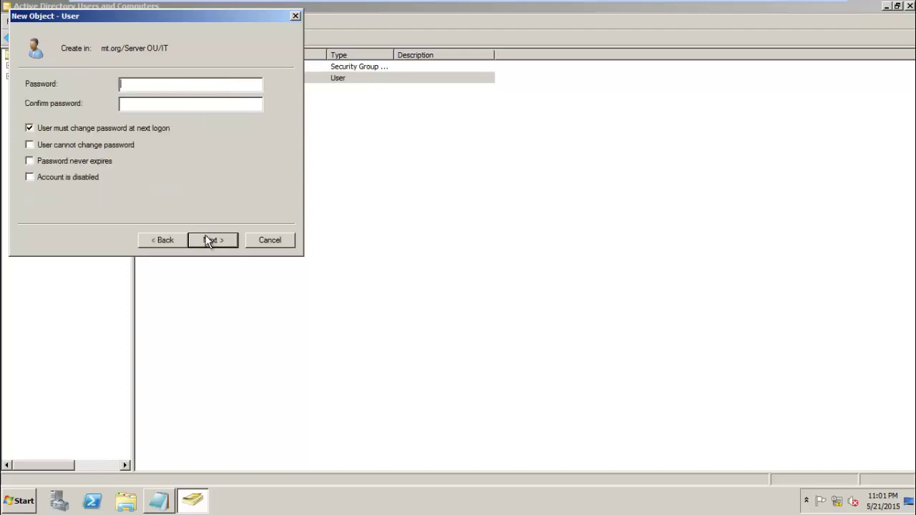
- Turn off the forced password change, set and confirm the password, and finish creating it02
left_click(48, 128)
left_click(158, 84)
type("••")
left_click(165, 106)
type("••")
left_click(210, 240)
left_click(211, 242)
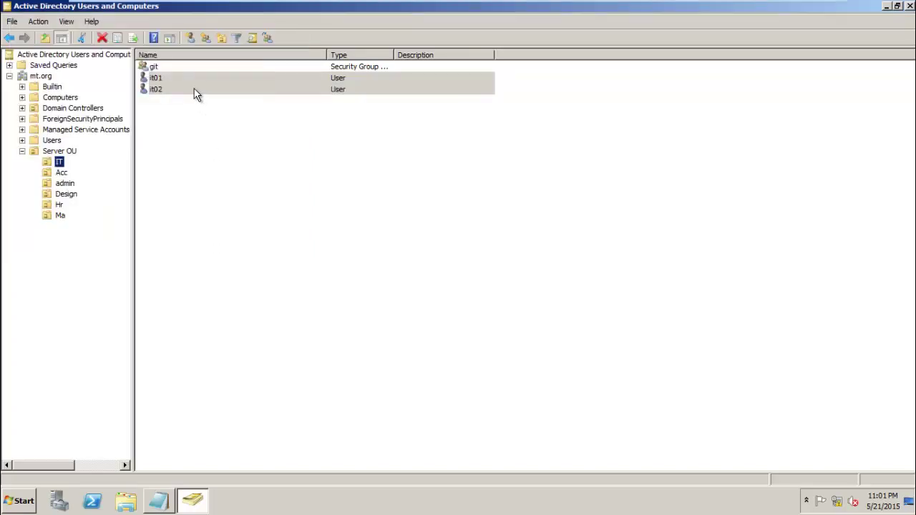
left_click(196, 91)
- Add user it02 to the git group and dismiss the success message
right_click(195, 90)
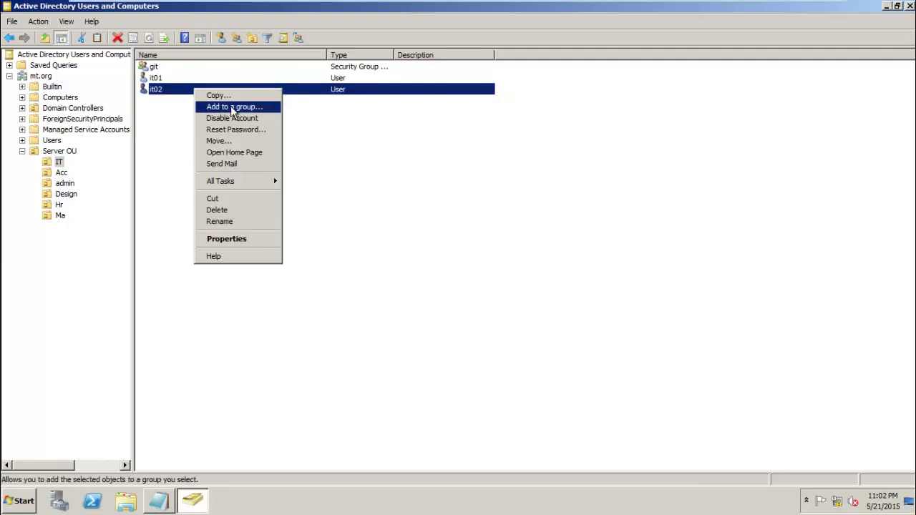
left_click(226, 109)
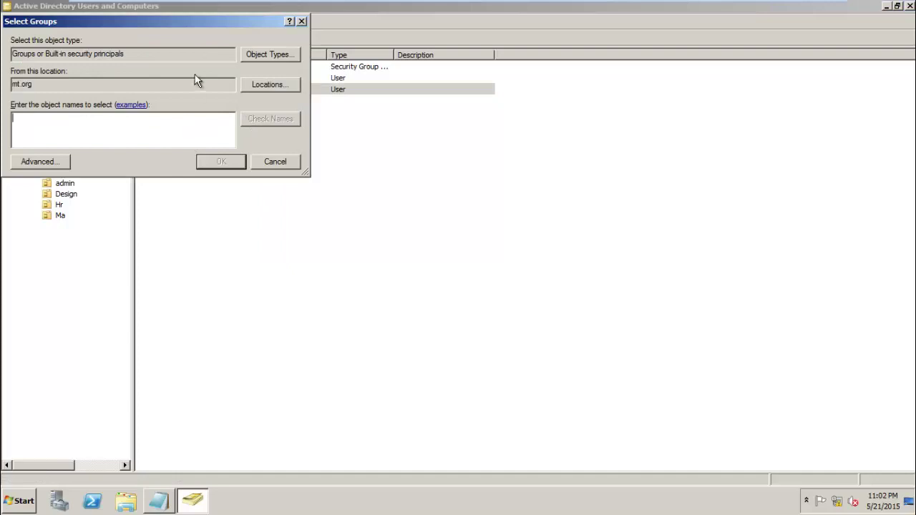
type("git")
left_click(227, 164)
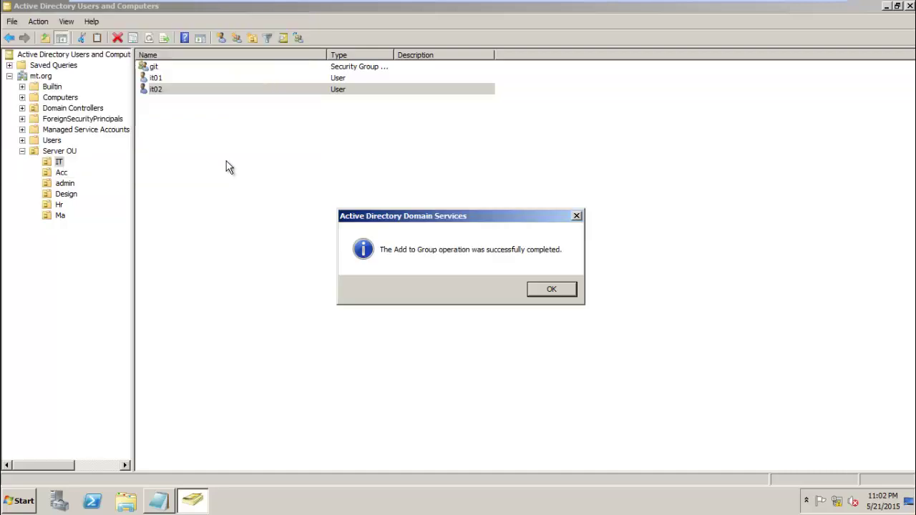
left_click(542, 292)
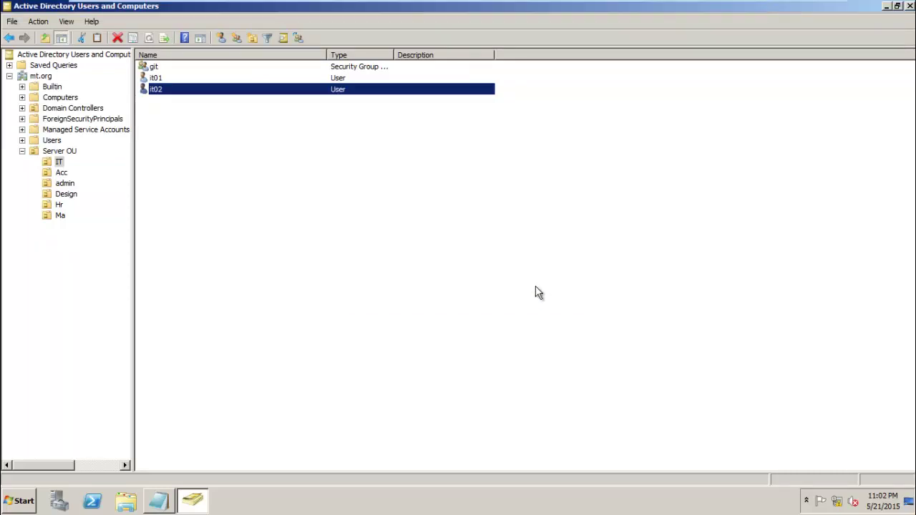
left_click(205, 147)
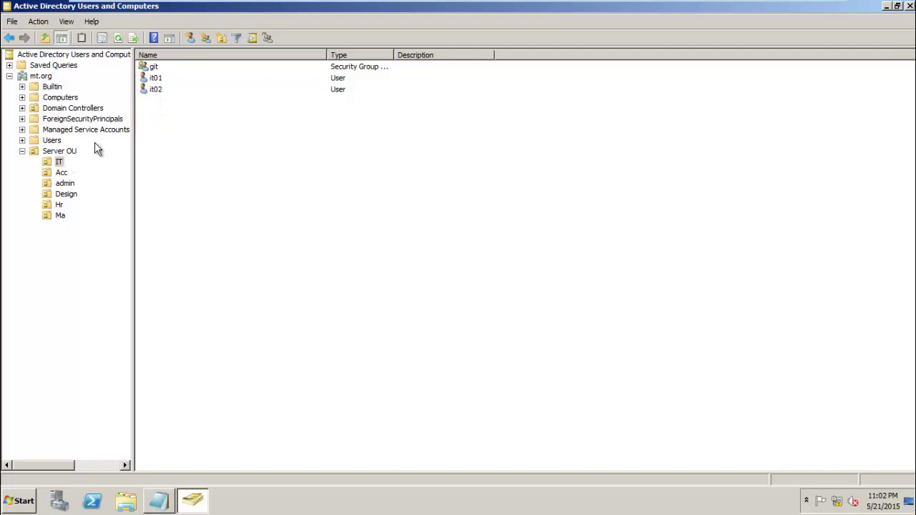
- Start a new user in the IT OU with first name and logon name it03
right_click(163, 122)
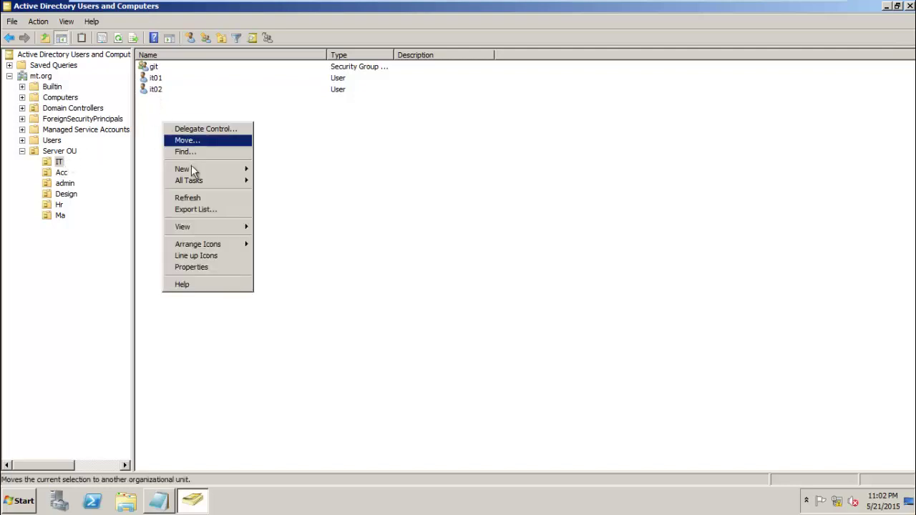
mouse_move(192, 169)
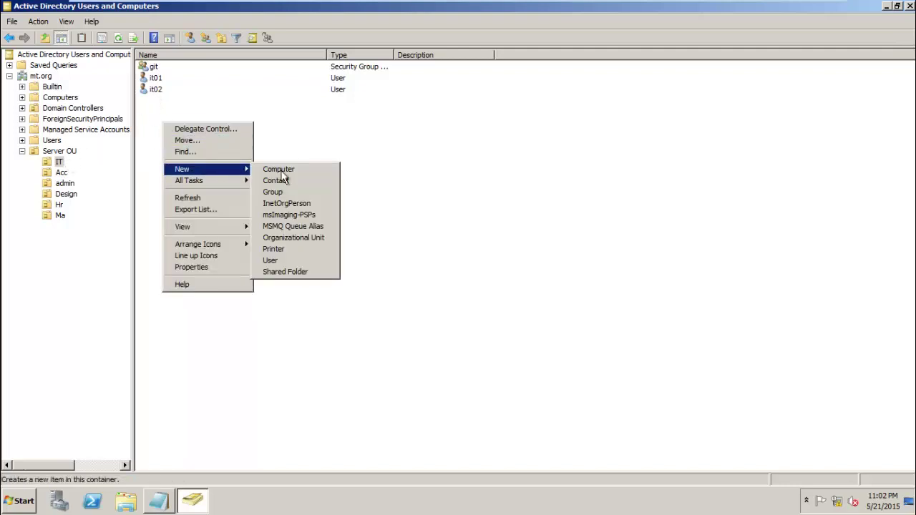
left_click(270, 260)
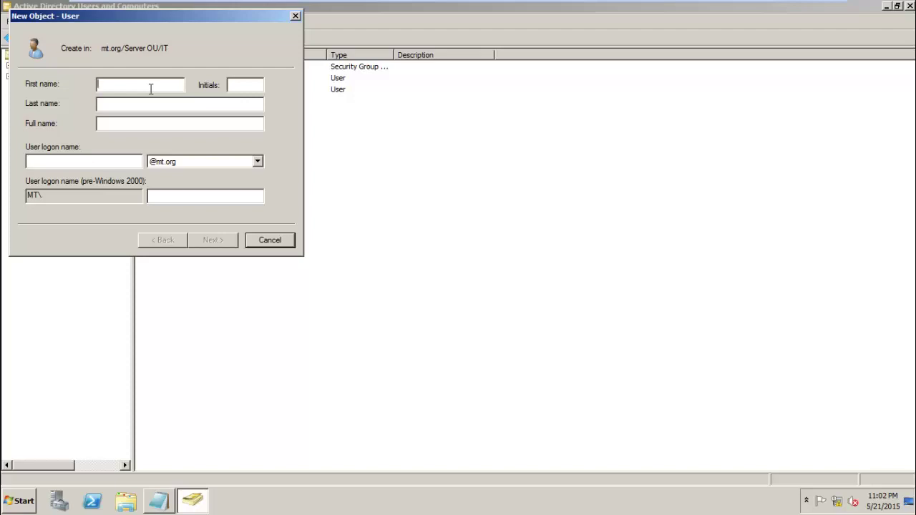
type("it03")
left_click(245, 85)
left_click(84, 161)
type("it0")
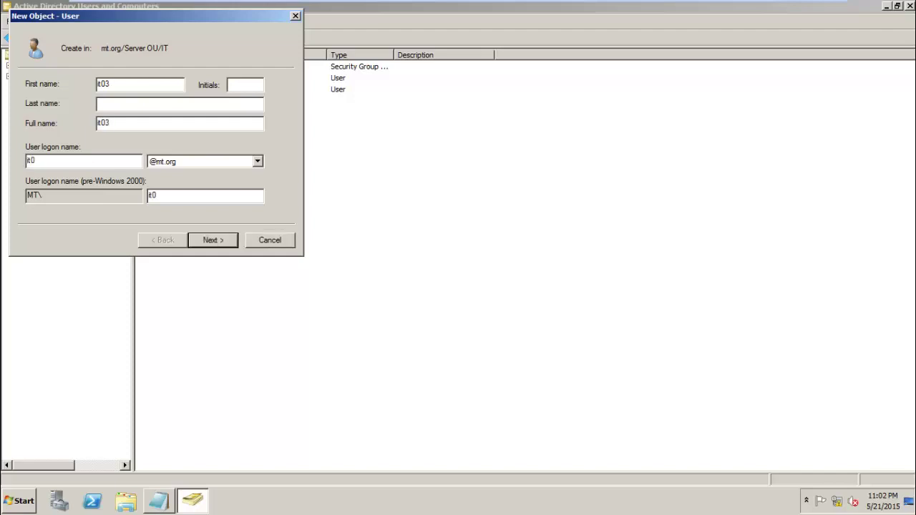
type("3")
left_click(213, 241)
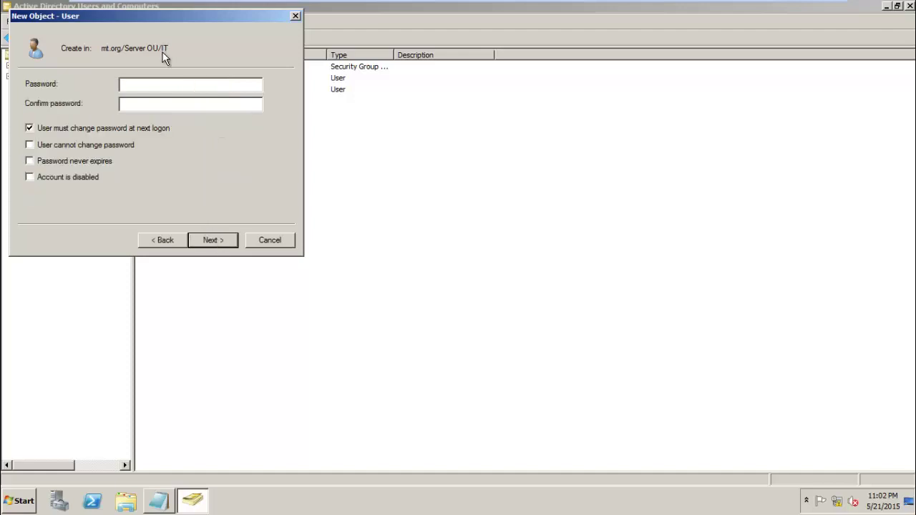
- Turn off the forced password change, enter and confirm the password, and finish creating it03
left_click(94, 128)
type("Pa")
left_click(190, 104)
type("Pa")
key("BackSpace")
key("BackSpace")
type("Pa")
left_click(213, 240)
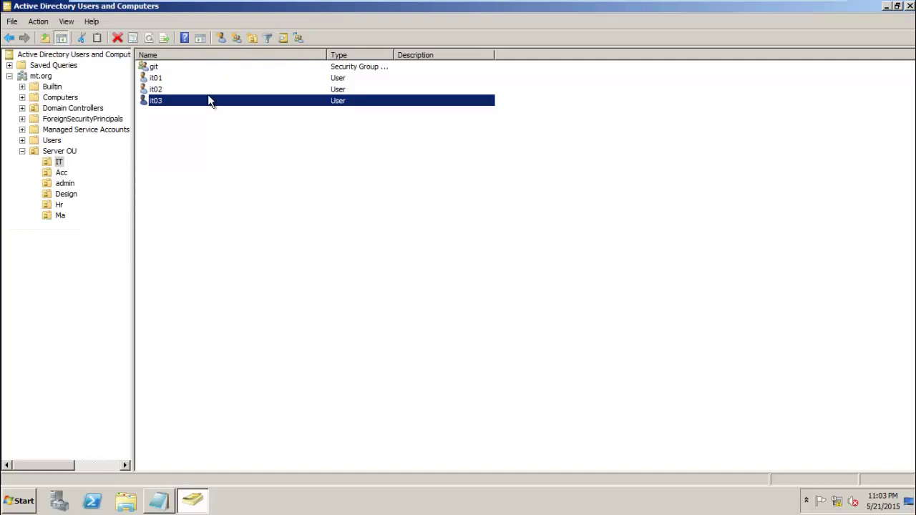
left_click(182, 148)
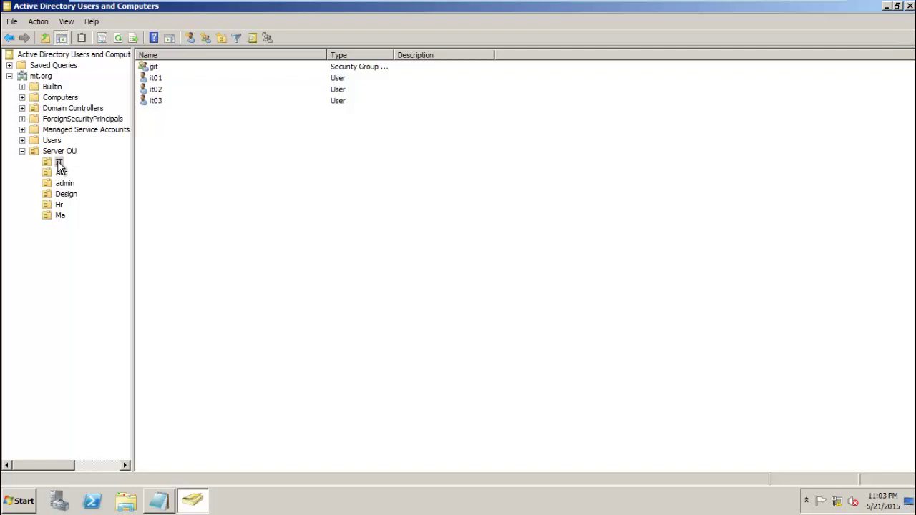
left_click(155, 101)
- Add user it03 to the git group and acknowledge the success message
right_click(155, 102)
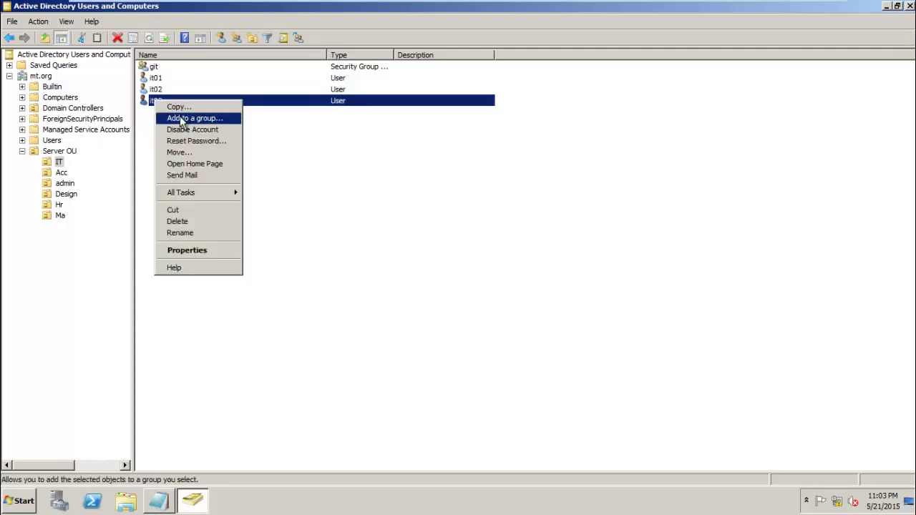
left_click(186, 120)
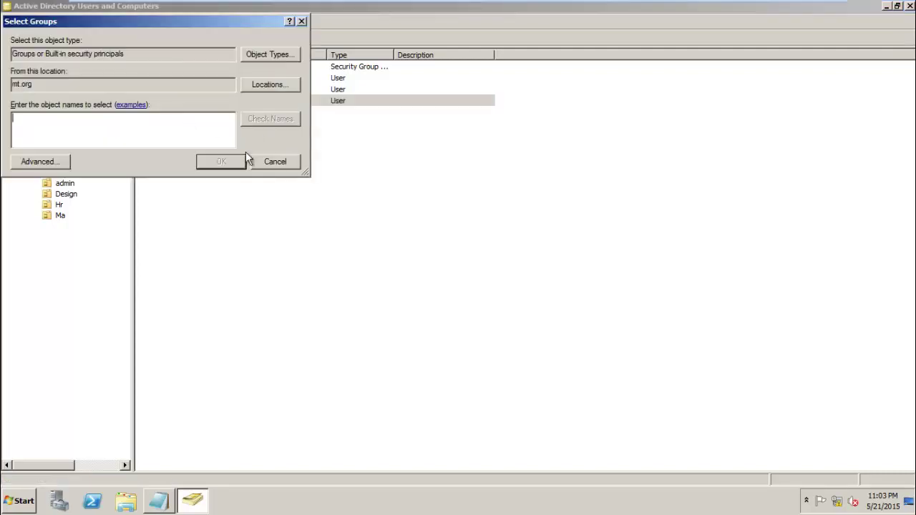
type("git")
left_click(232, 161)
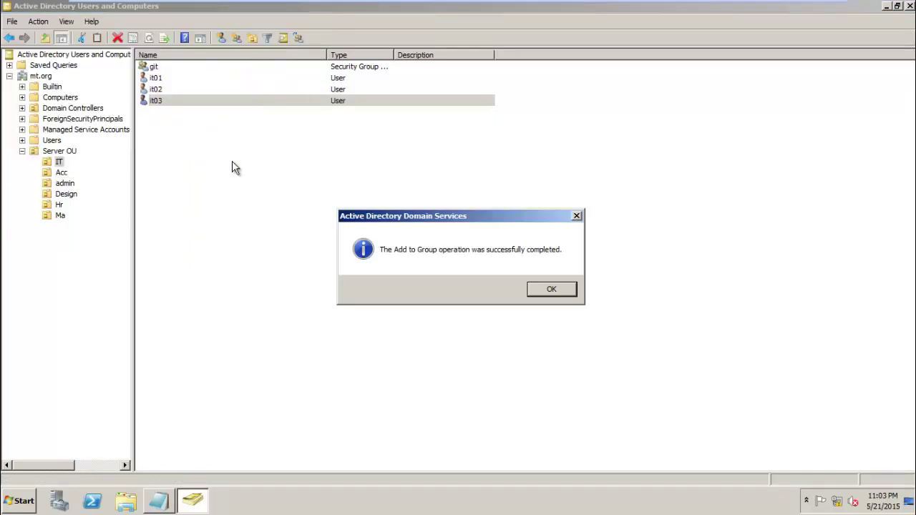
left_click(550, 289)
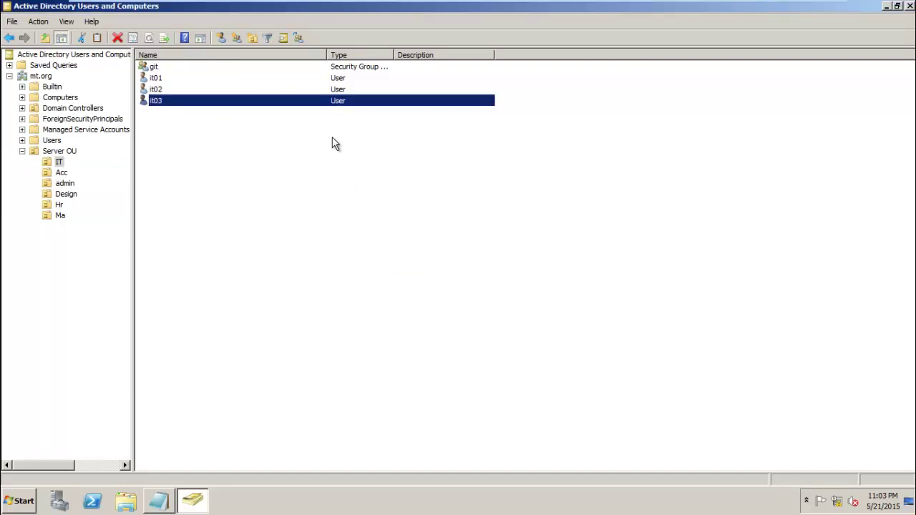
left_click(351, 141)
double_click(348, 68)
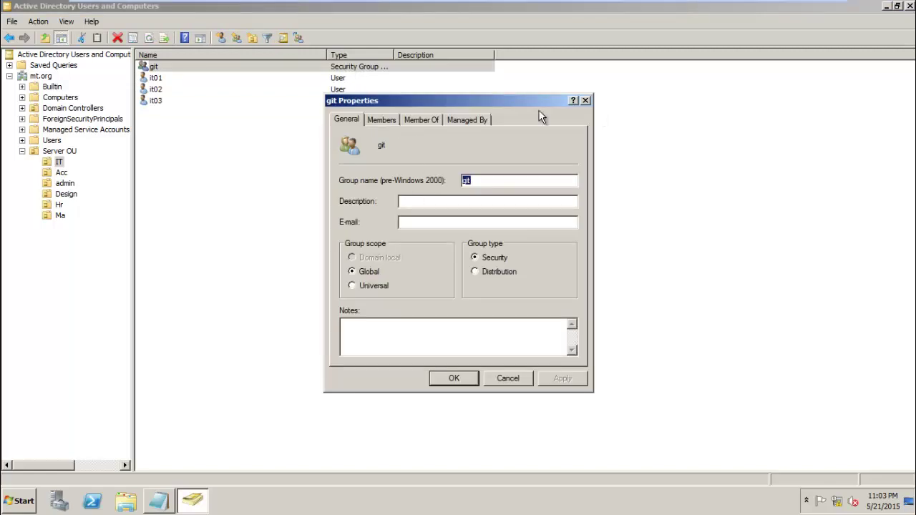
left_click(418, 119)
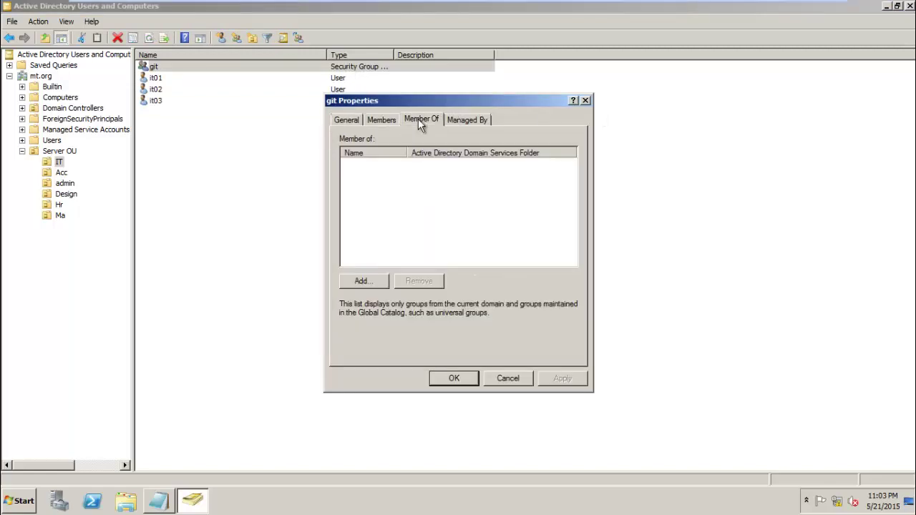
left_click(382, 119)
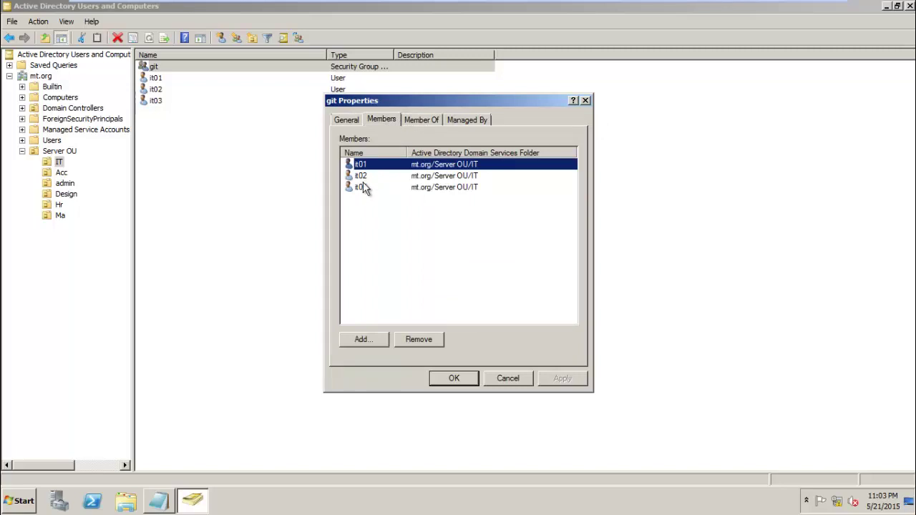
left_click(416, 188)
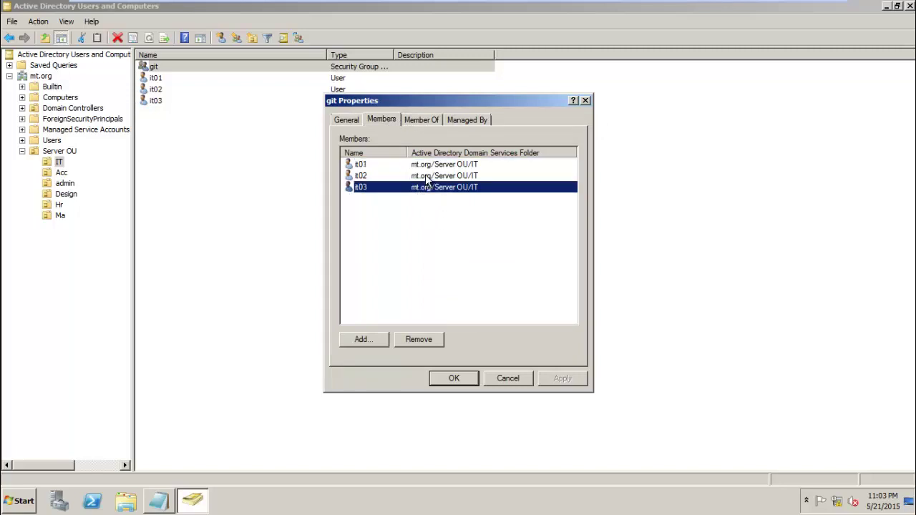
left_click(426, 175)
left_click(432, 164)
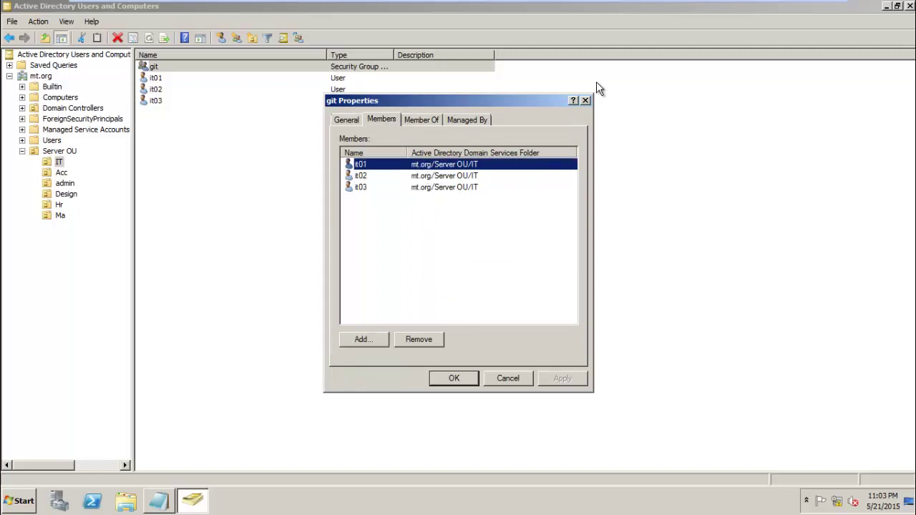
left_click(585, 101)
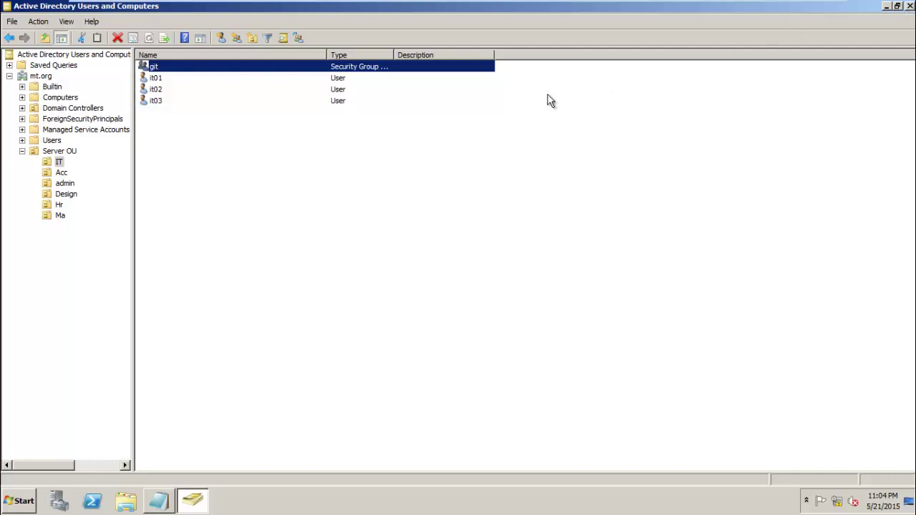
- Rename the Server OU to My OU
left_click(71, 151)
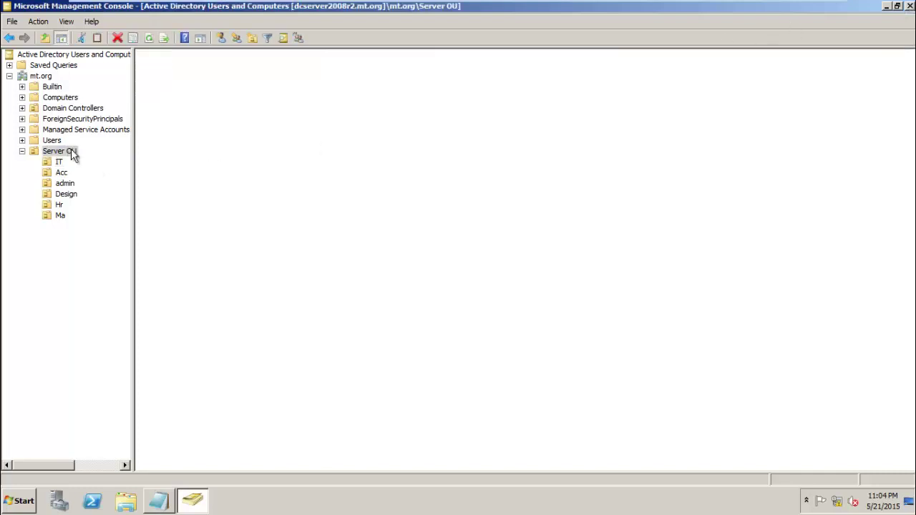
right_click(71, 150)
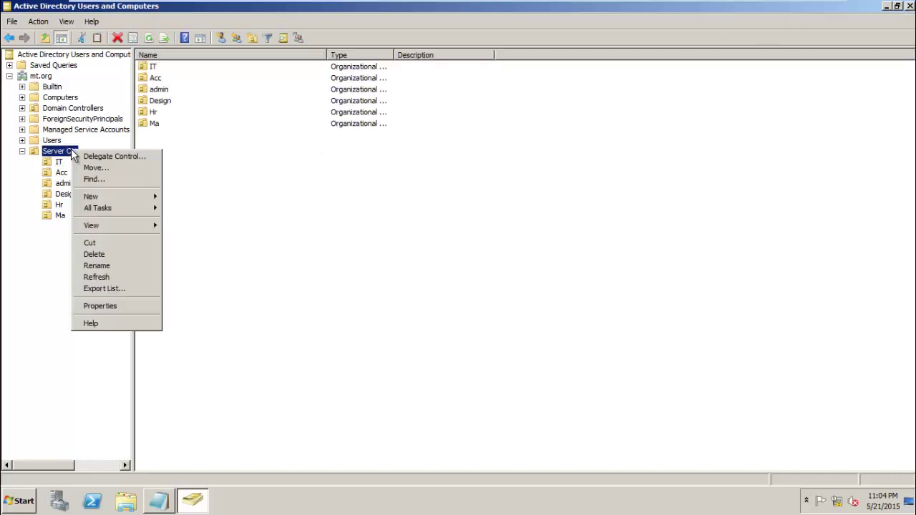
left_click(114, 267)
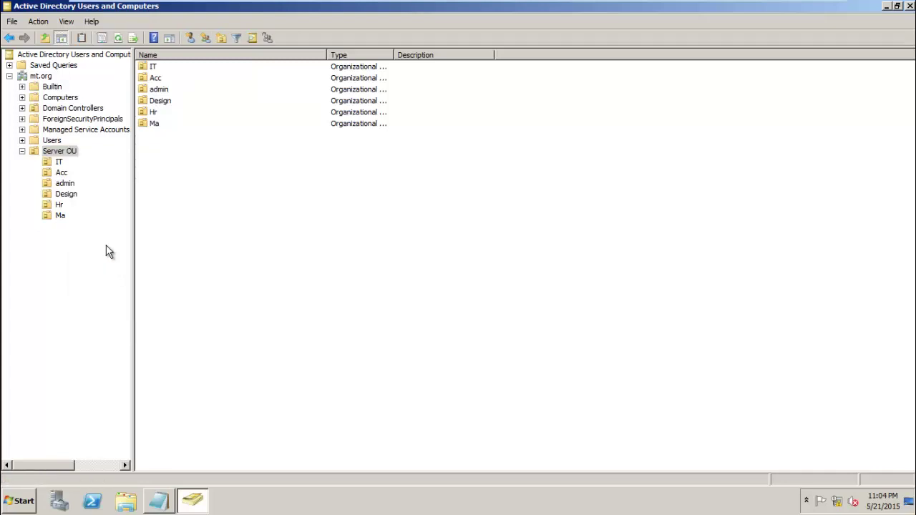
right_click(70, 152)
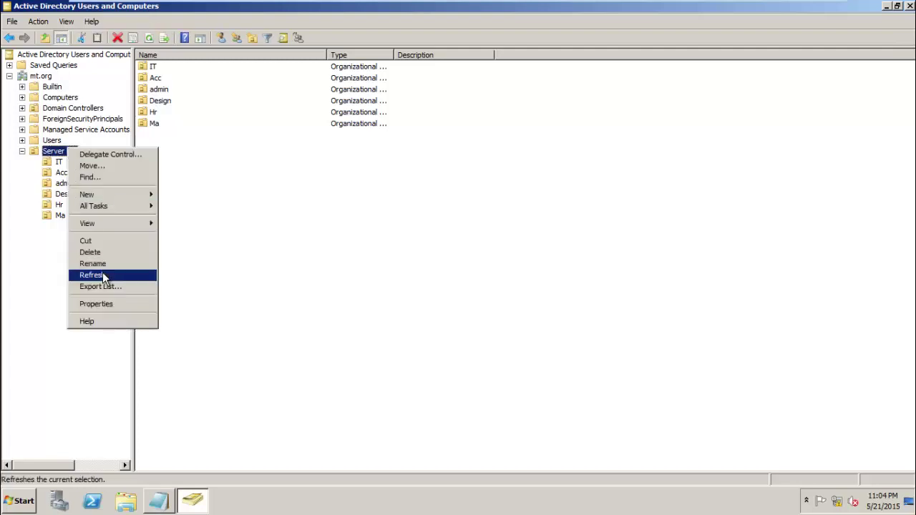
left_click(103, 267)
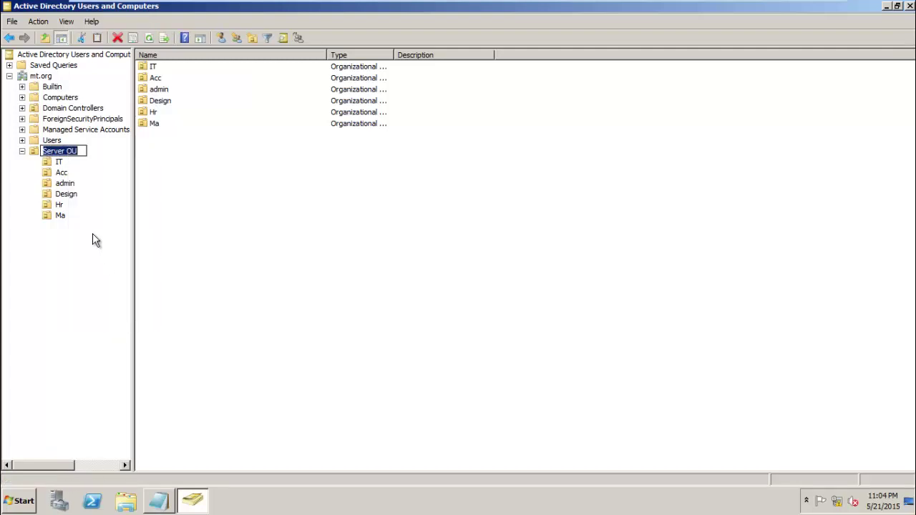
type("Share")
key("BackSpace")
key("BackSpace")
key("BackSpace")
key("BackSpace")
key("BackSpace")
key("BackSpace")
type("My OU")
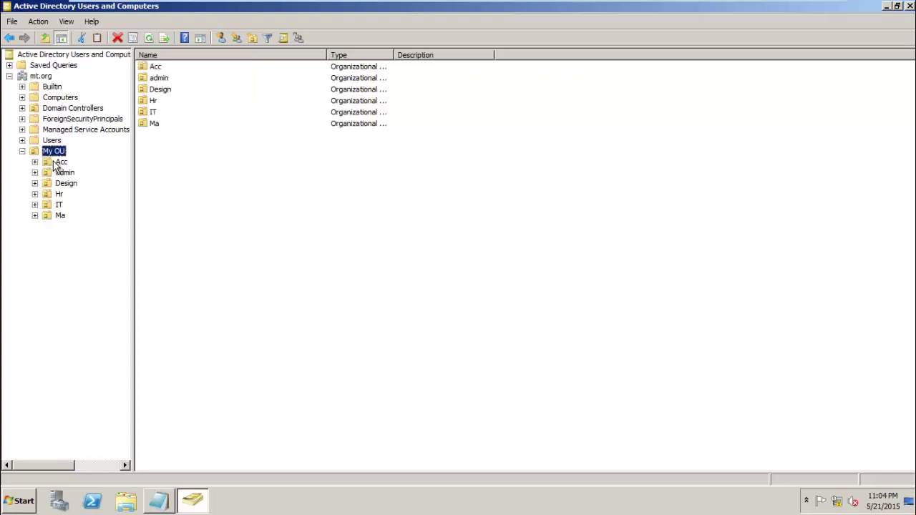
- Check the contents of the Acc, IT and Hr OUs inside My OU
left_click(61, 162)
left_click(59, 206)
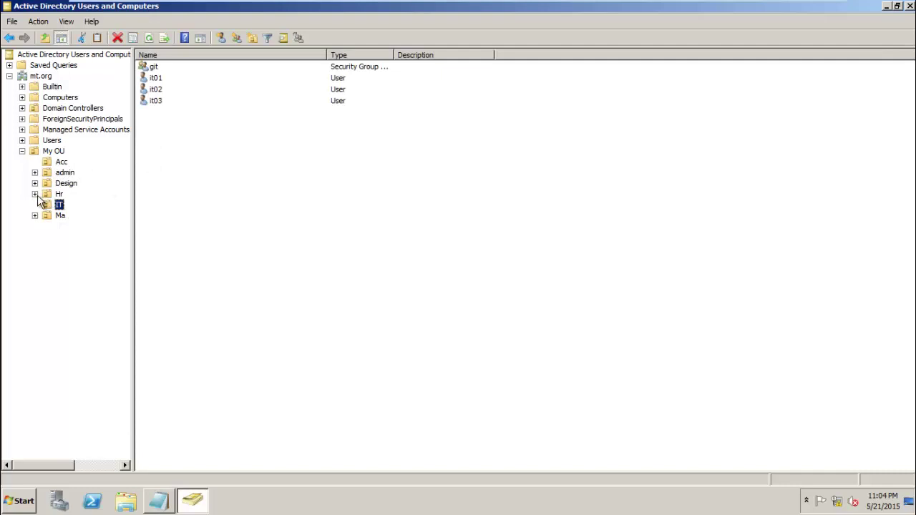
left_click(35, 194)
mouse_move(37, 200)
left_mouse_down()
mouse_move(39, 186)
mouse_move(46, 189)
left_mouse_up()
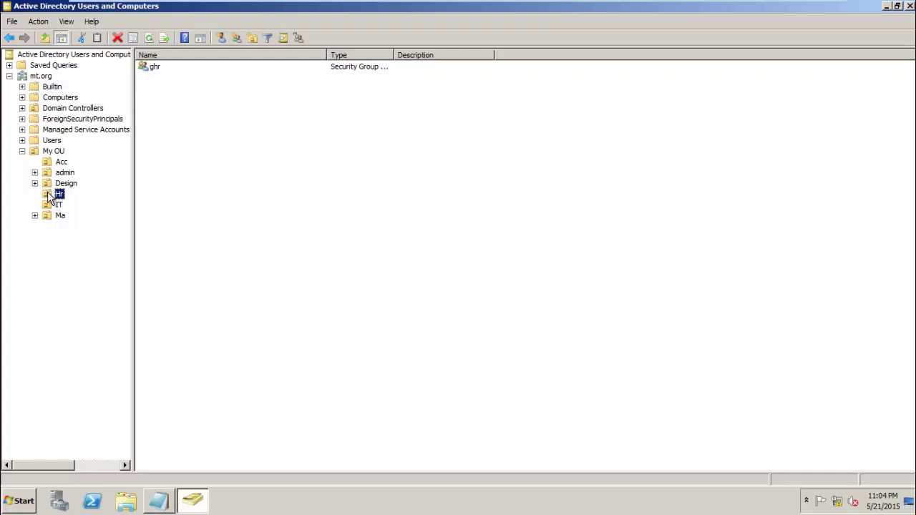
- Close Active Directory Users and Computers, and close Notepad without saving the note
left_click(909, 6)
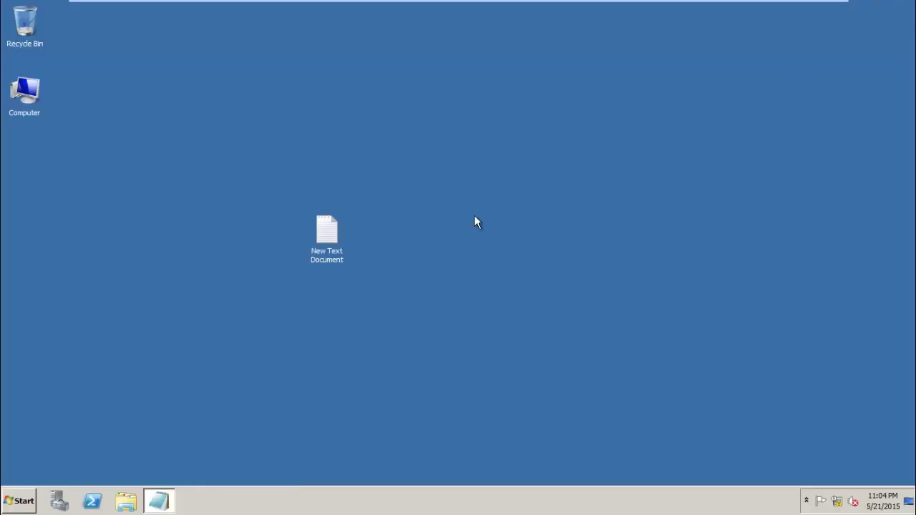
right_click(161, 500)
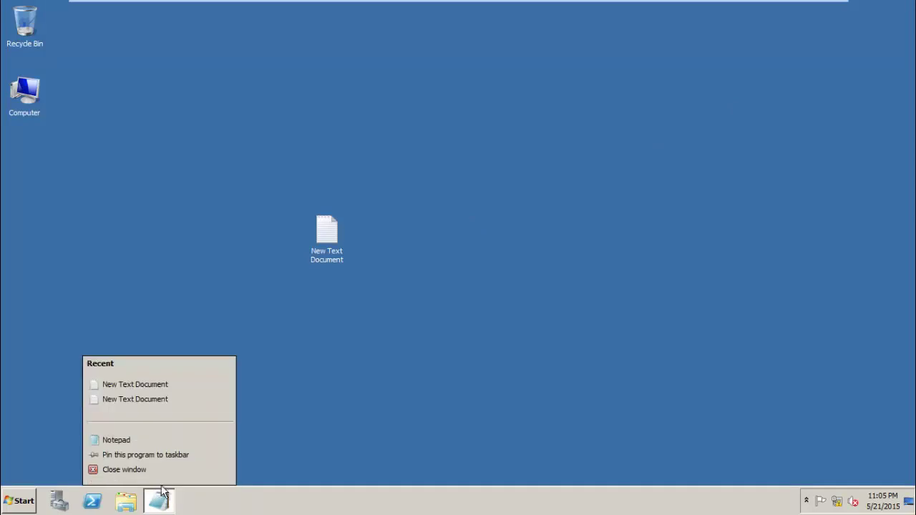
left_click(159, 469)
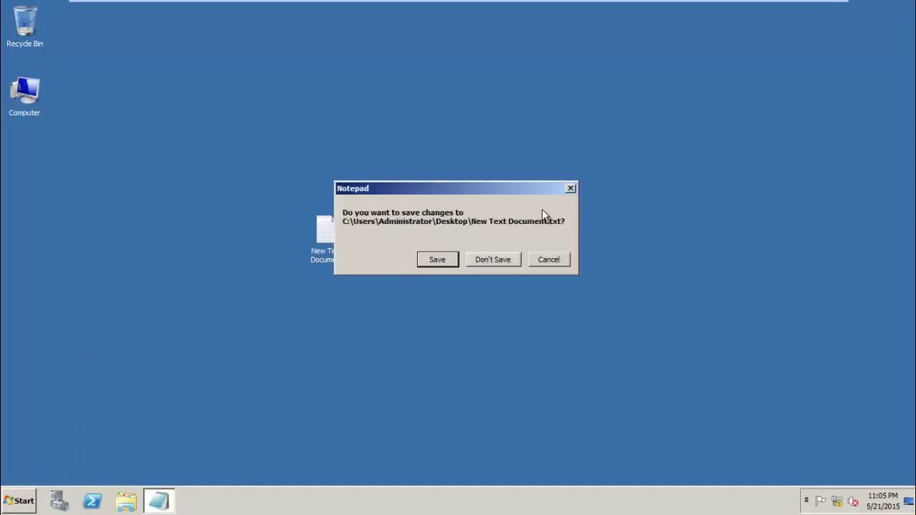
left_click(472, 257)
mouse_move(737, 4)
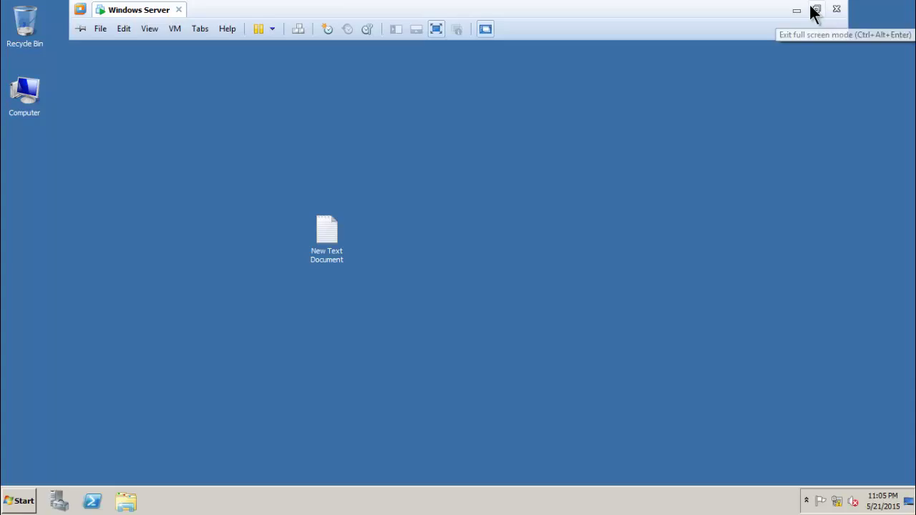
- Exit the virtual machine's full-screen mode and minimize VMware Workstation to reveal the host desktop
left_click(815, 10)
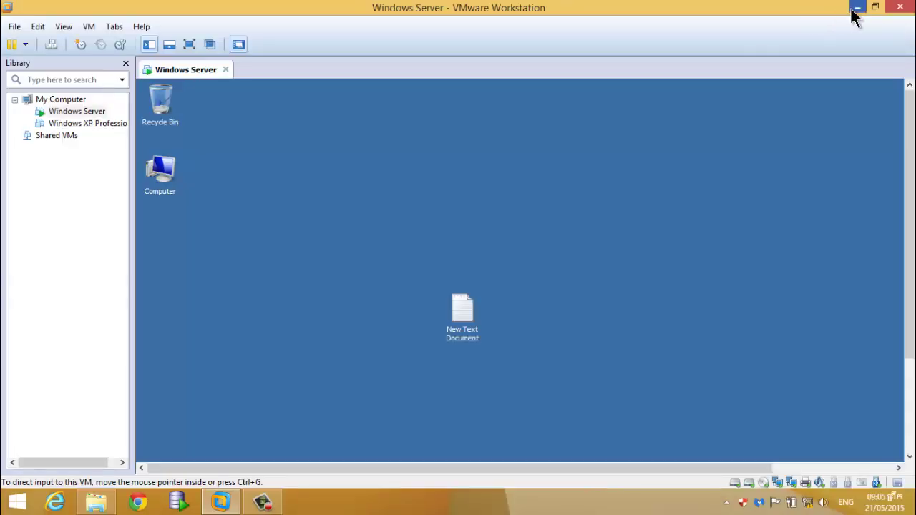
left_click(857, 9)
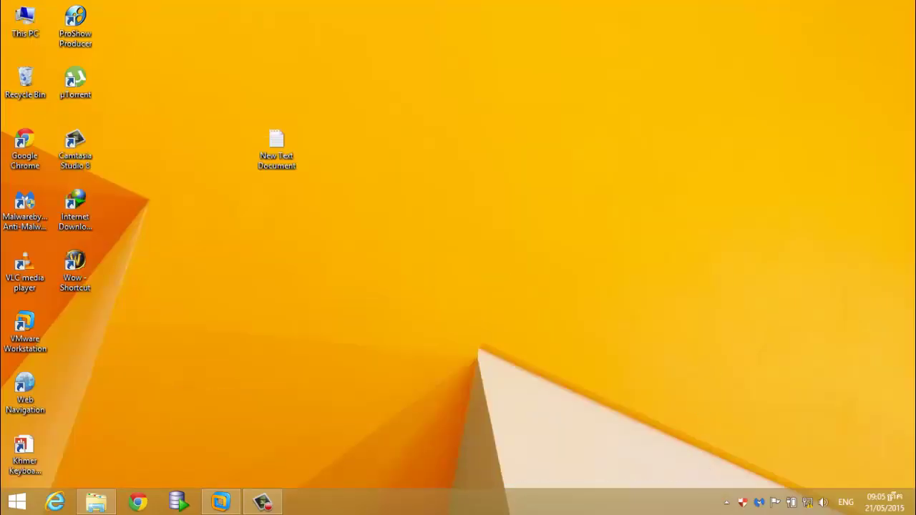
left_click(725, 501)
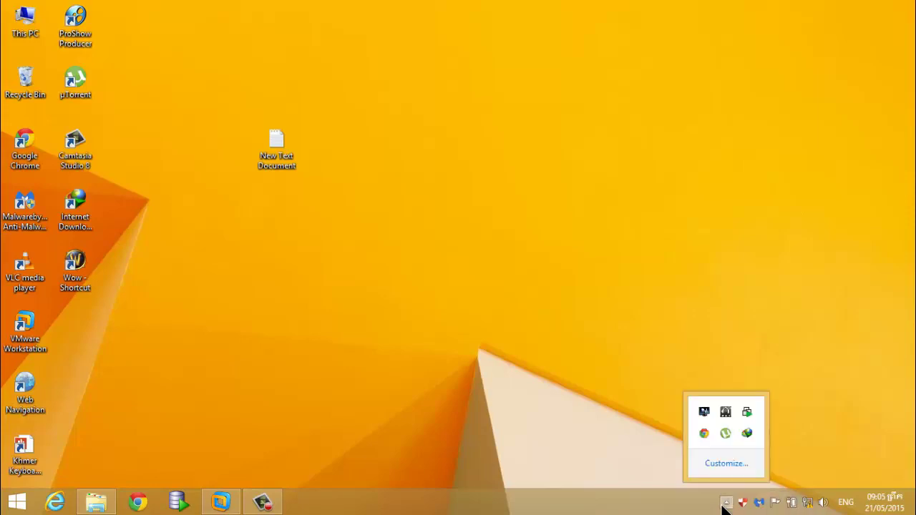
left_click(726, 501)
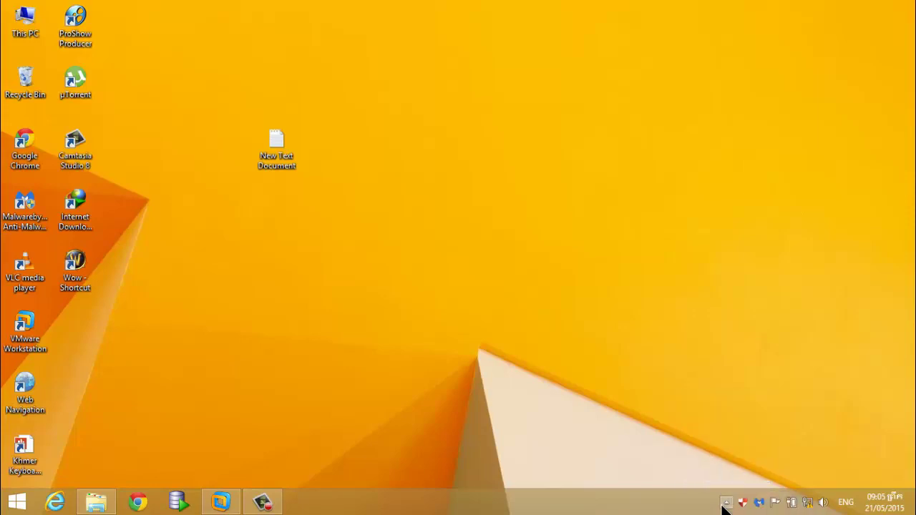
left_click(269, 506)
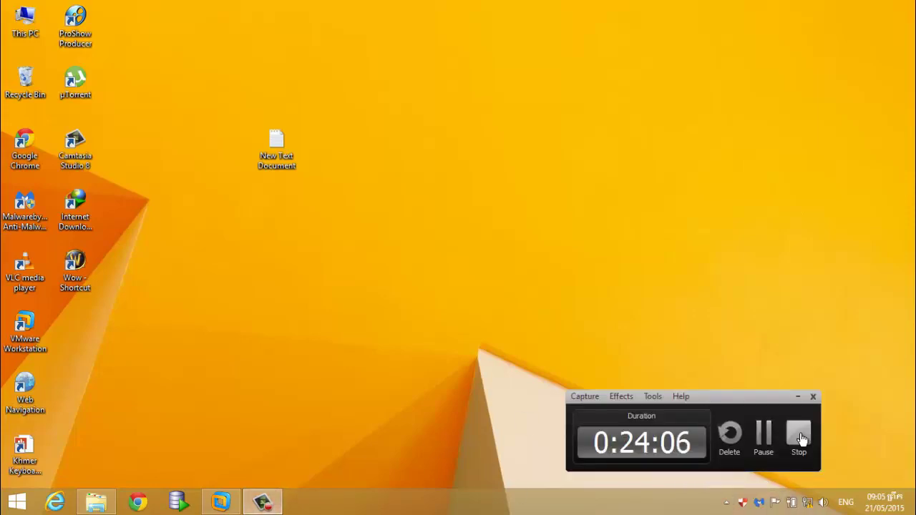